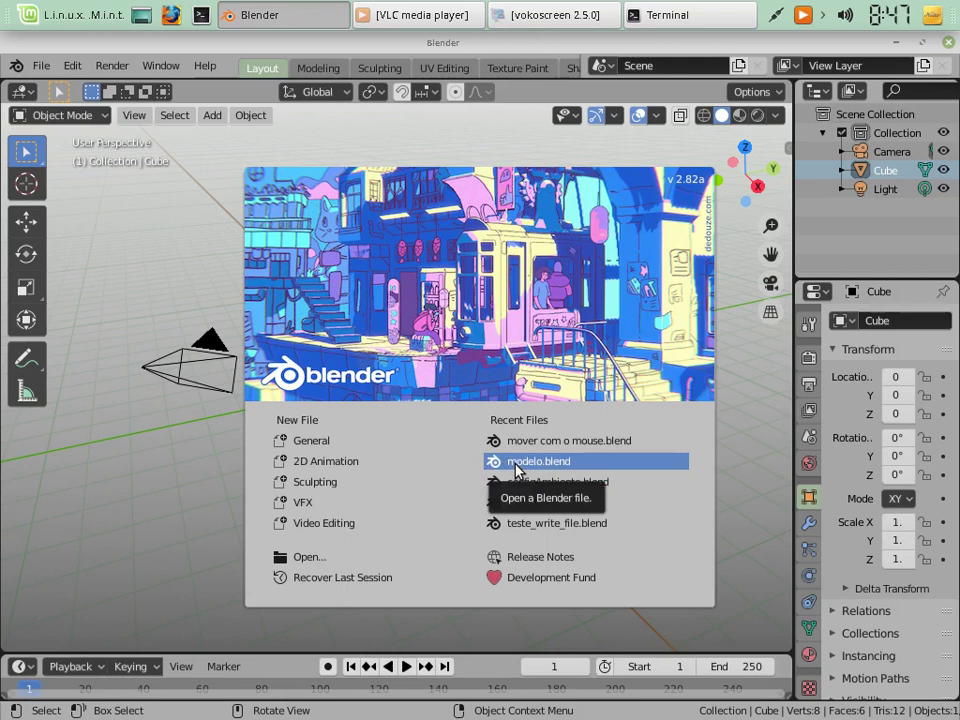
Open the recent file modelo.blend, switch to the Layout workspace and test-run the game scene, closing its player window
{"action": "left_click", "coordinate": [516, 462]}
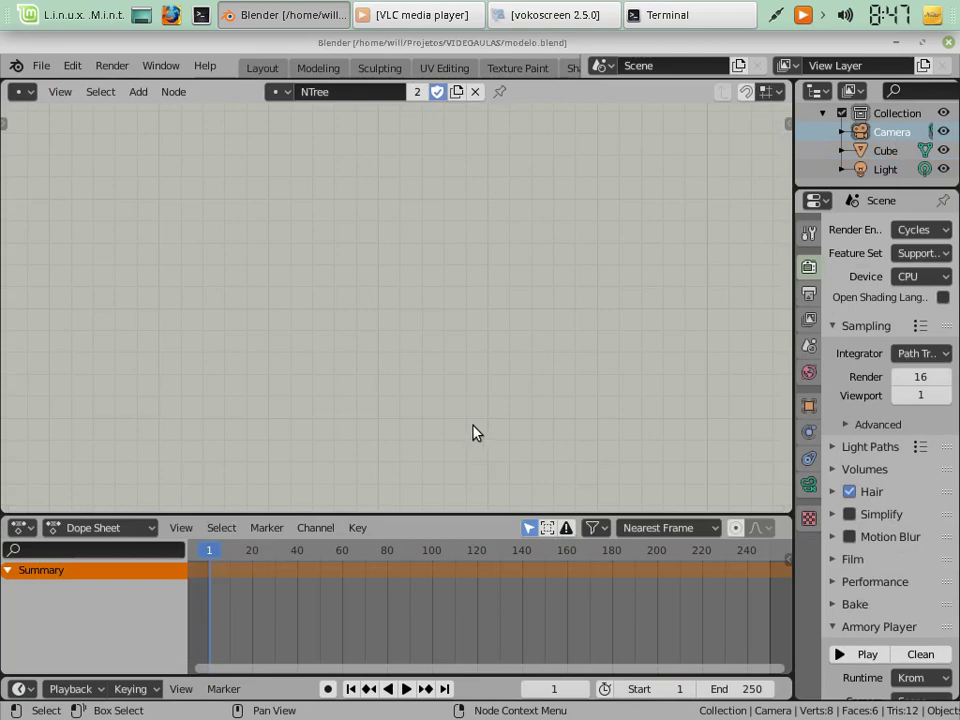
{"action": "left_click", "coordinate": [268, 70]}
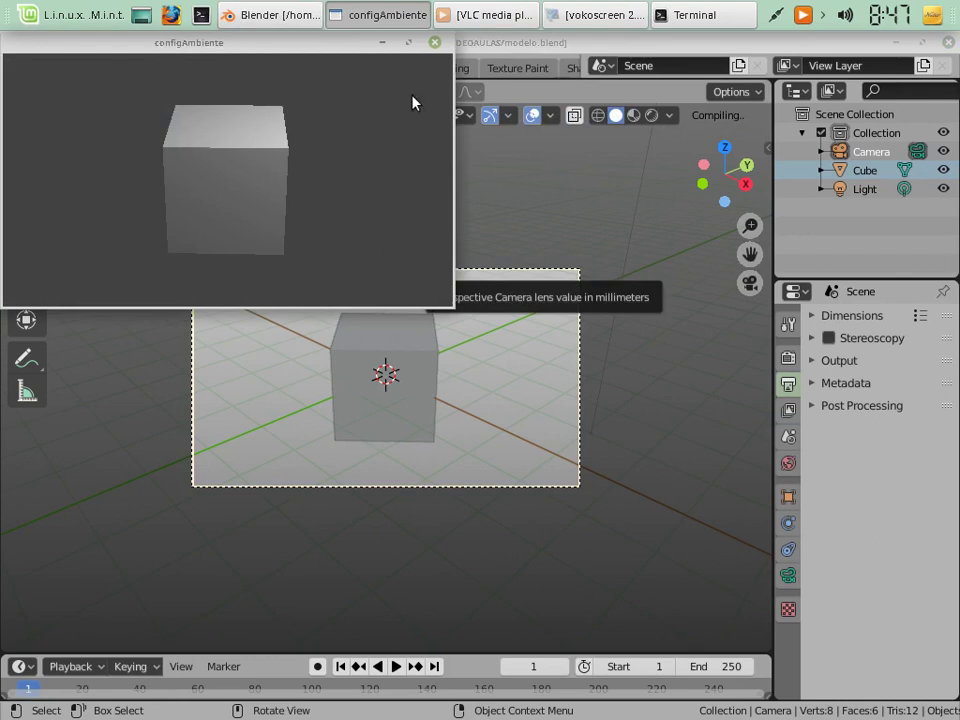
{"action": "left_click", "coordinate": [434, 42]}
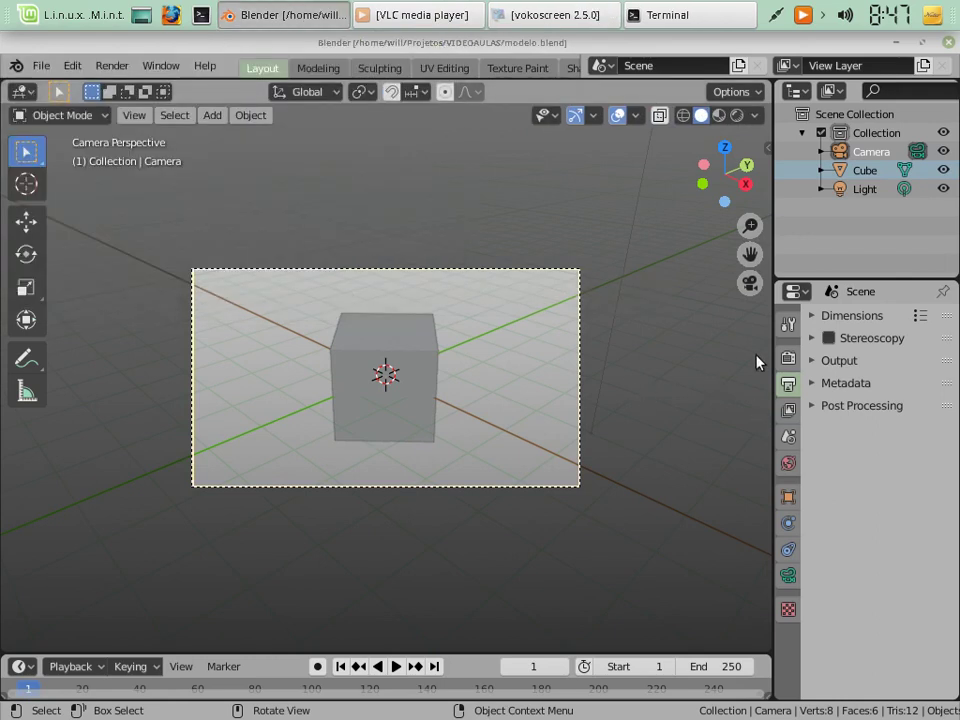
Enable the Screencast Keys display for the 3D viewport and hide its settings again
{"action": "key", "text": "m"}
{"action": "key", "text": "n"}
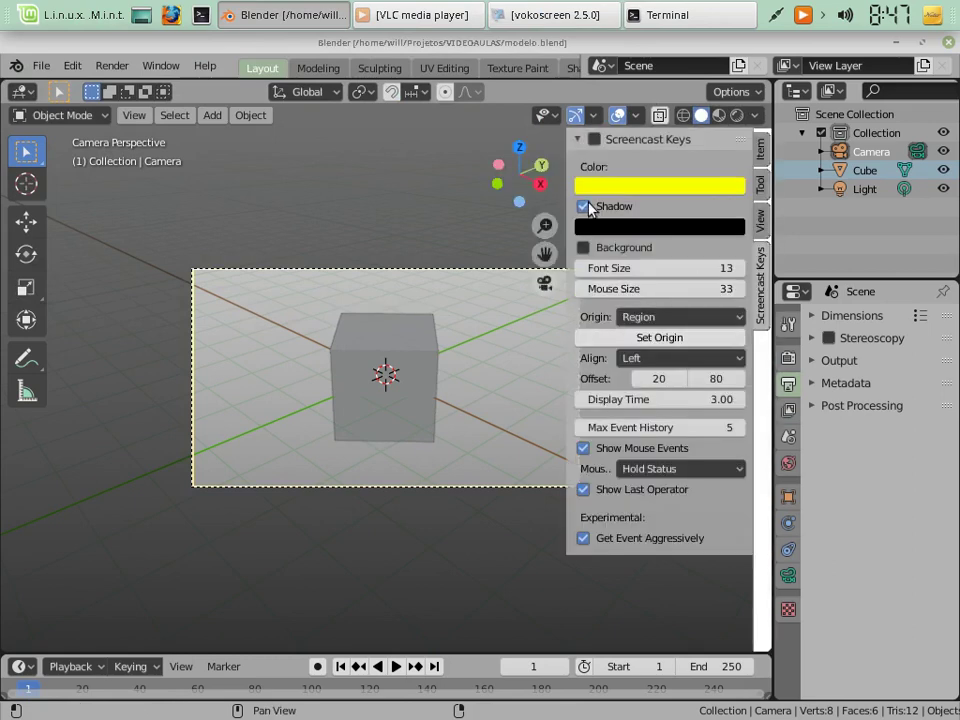
{"action": "left_click", "coordinate": [595, 140]}
{"action": "key", "text": "n"}
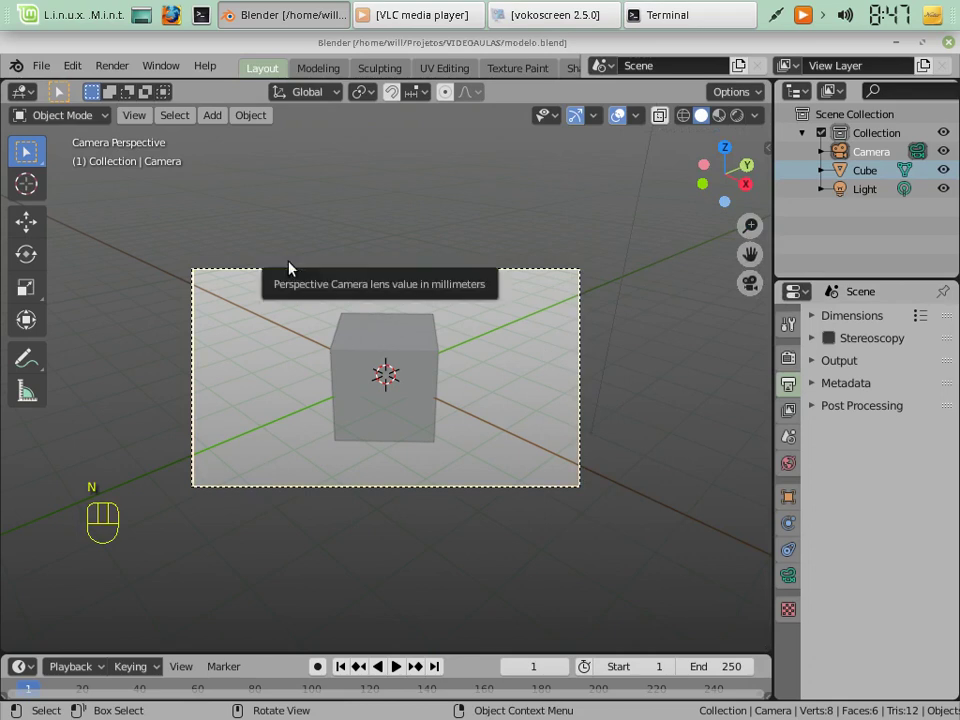
Add a plane at the origin in top view and scale it up uniformly so it extends well beyond the cube
{"action": "key", "text": "KP_7"}
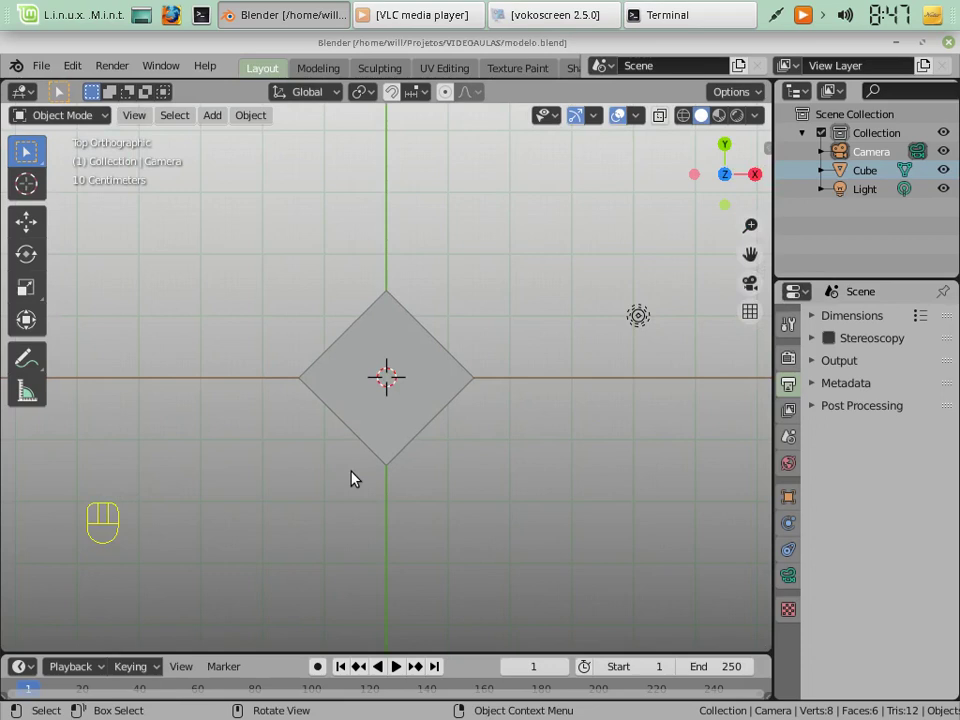
{"action": "key", "text": "shift+a"}
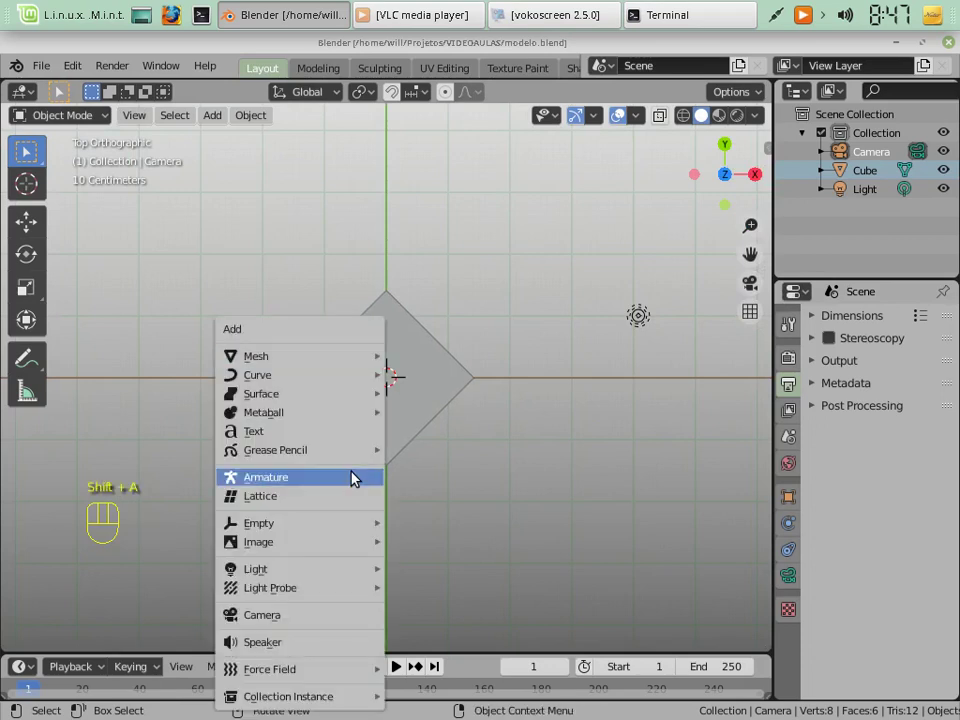
{"action": "mouse_move", "coordinate": [358, 355]}
{"action": "left_click", "coordinate": [410, 356]}
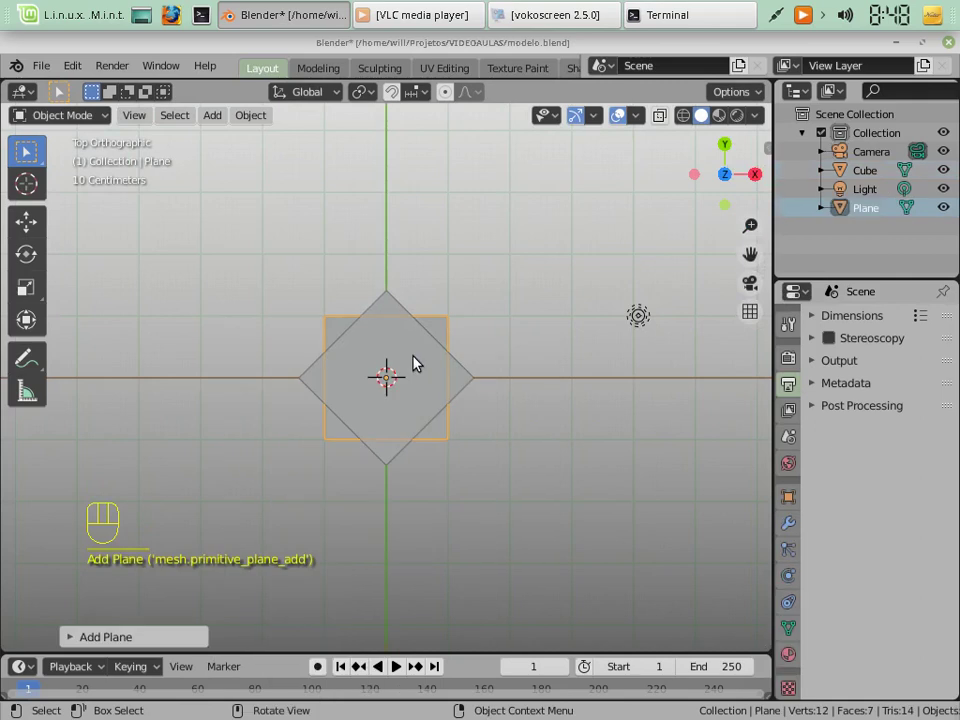
{"action": "key", "text": "s"}
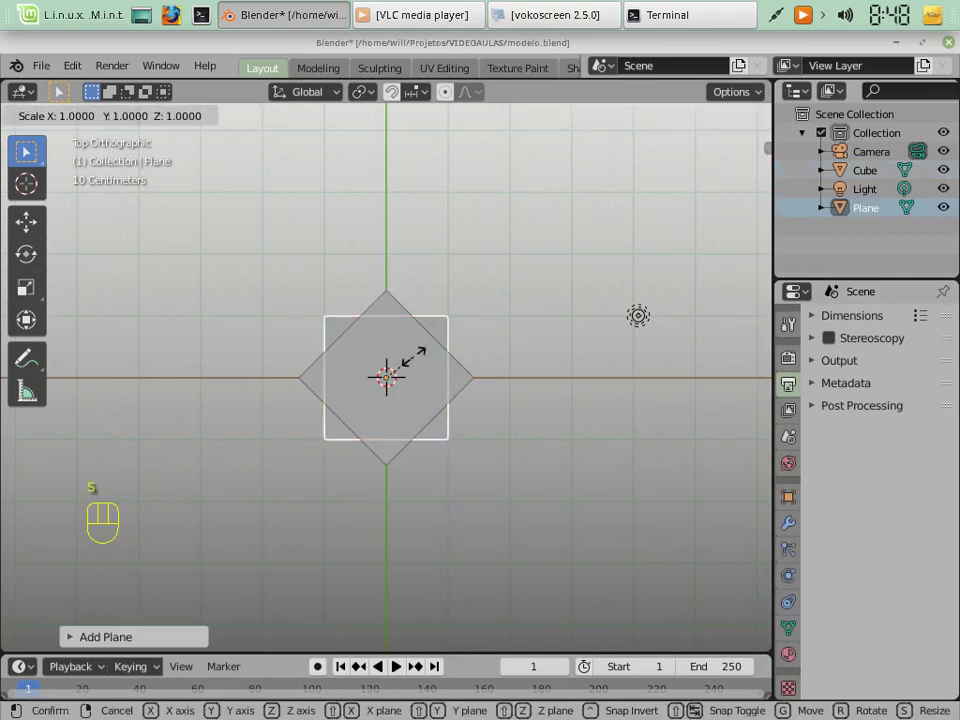
{"action": "left_click", "coordinate": [516, 304]}
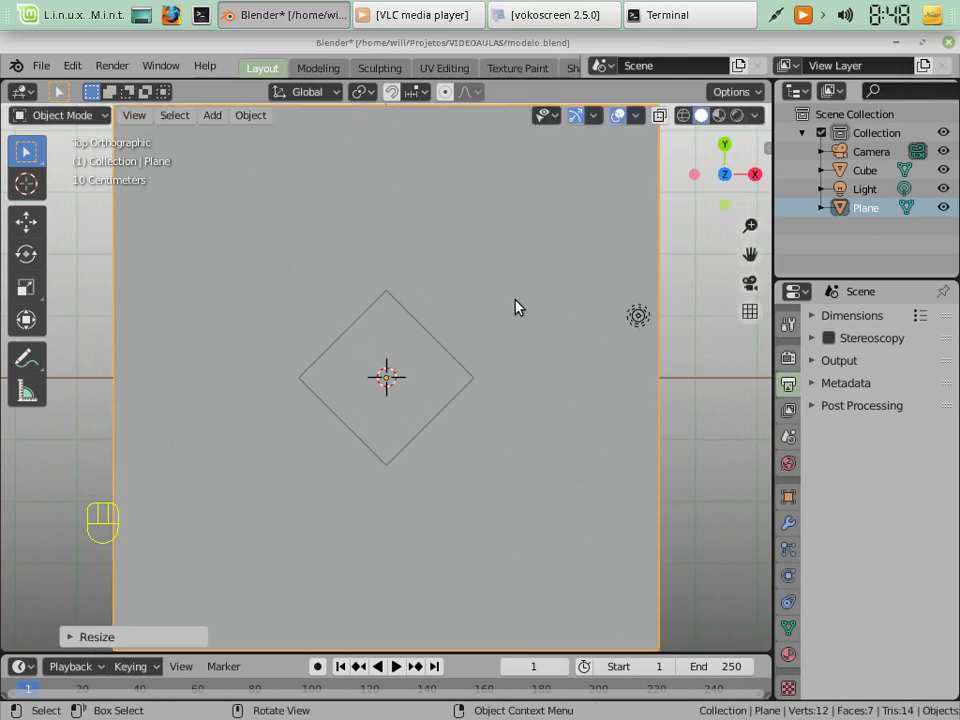
Lower the plane along Z to the cube's base as a floor and test-run the scene, closing the player
{"action": "key", "text": "KP_1"}
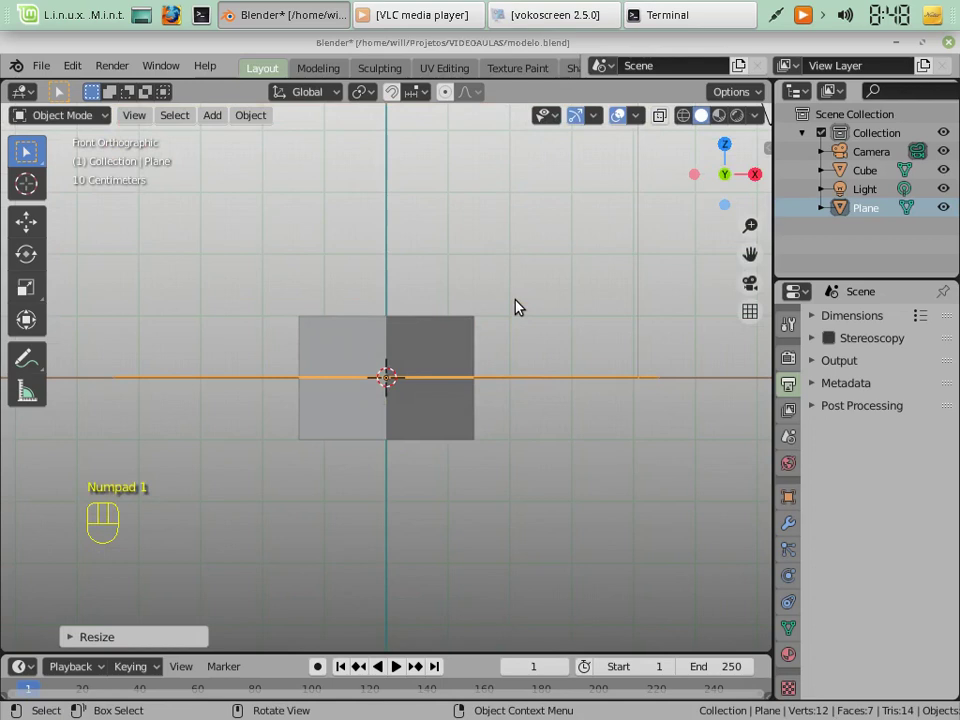
{"action": "key", "text": "KP_0"}
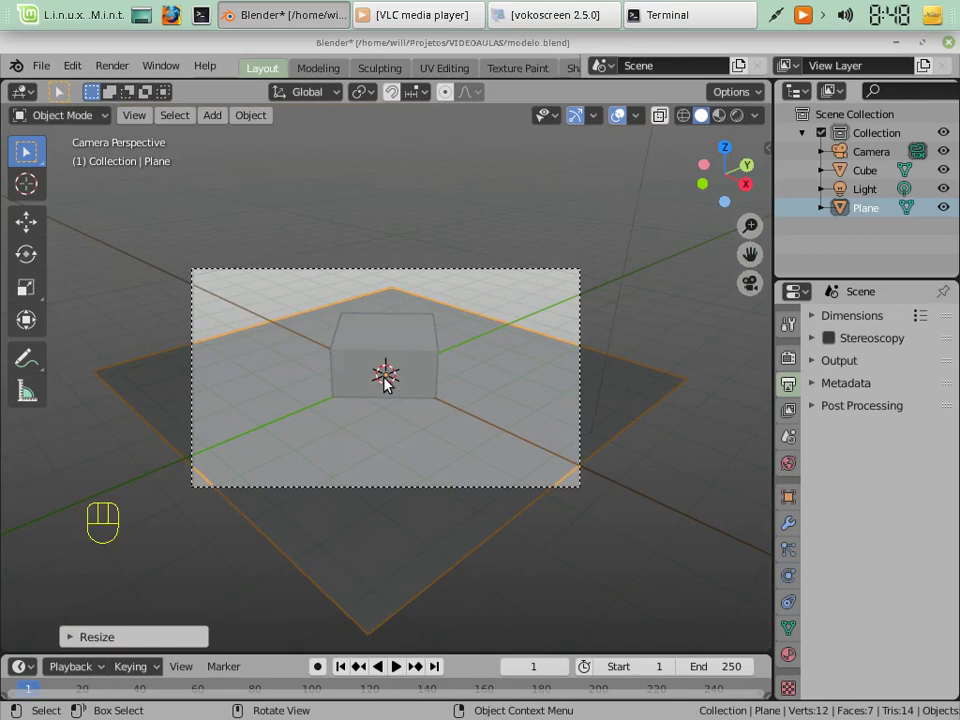
{"action": "key", "text": "g"}
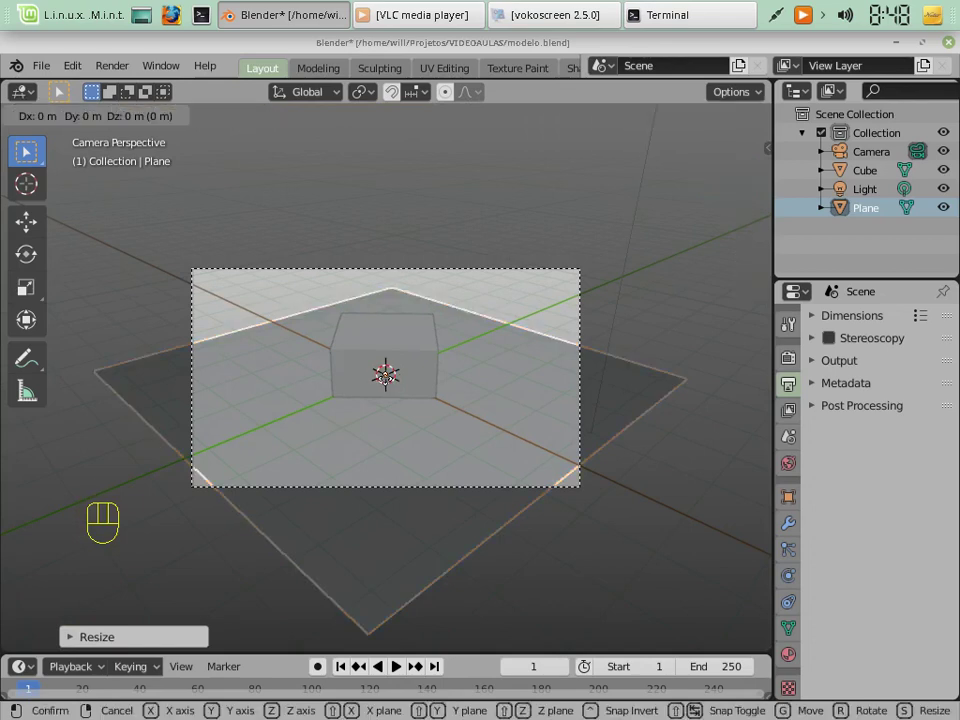
{"action": "key", "text": "z"}
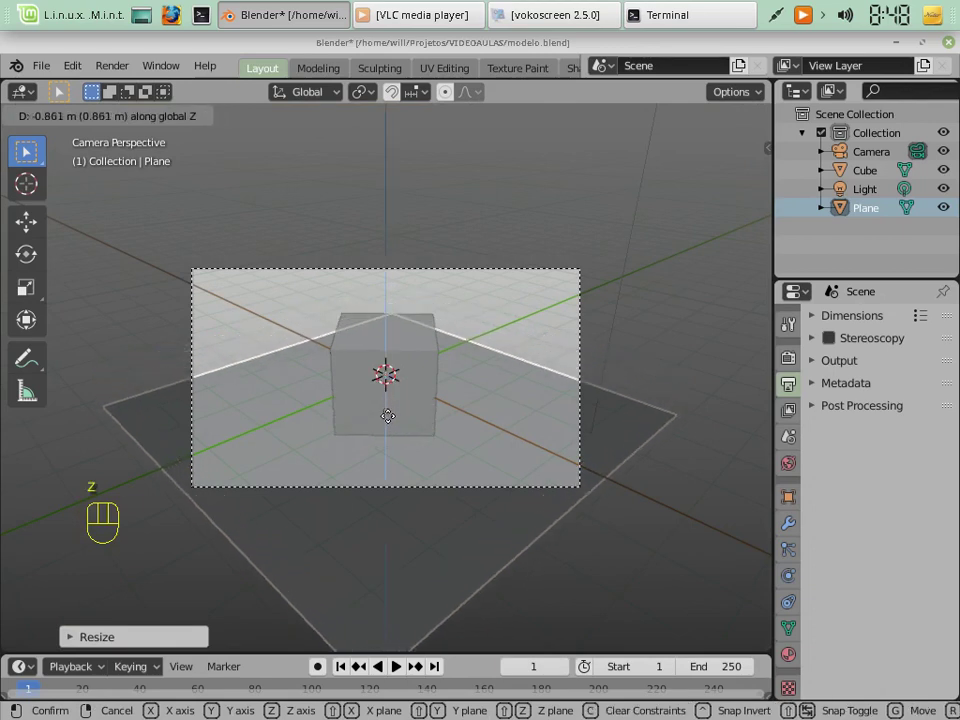
{"action": "left_click", "coordinate": [387, 425]}
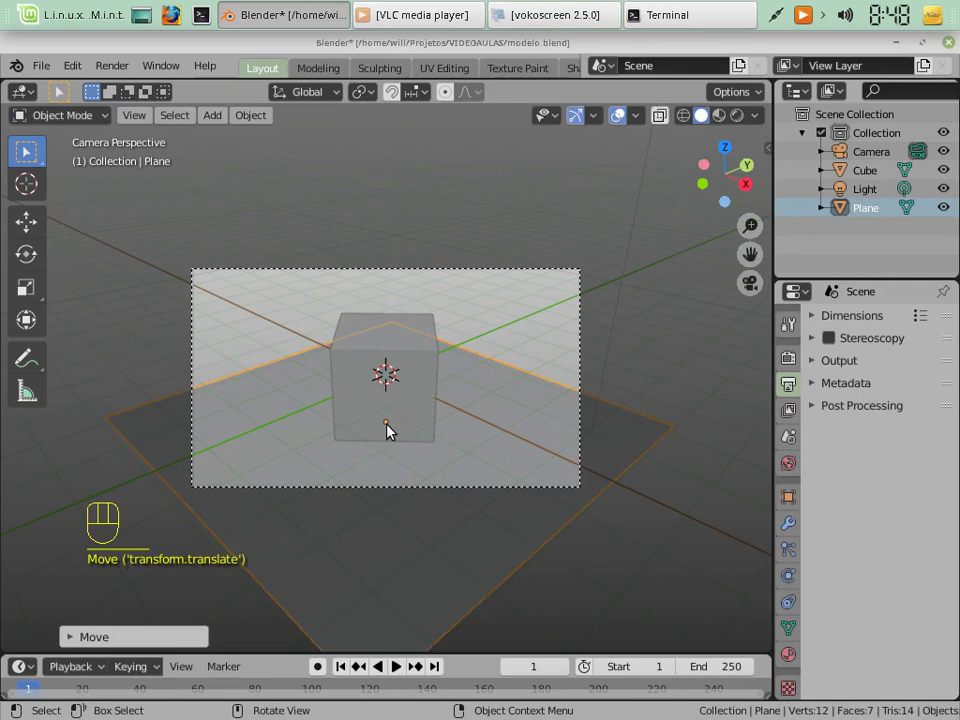
{"action": "key", "text": "F5"}
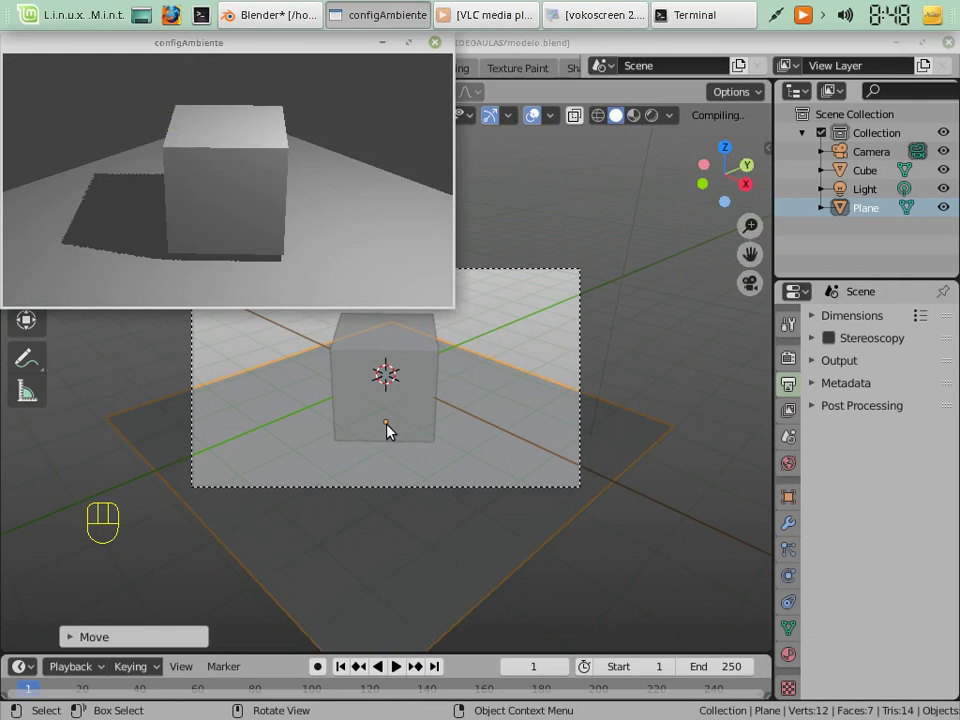
{"action": "left_click", "coordinate": [435, 43]}
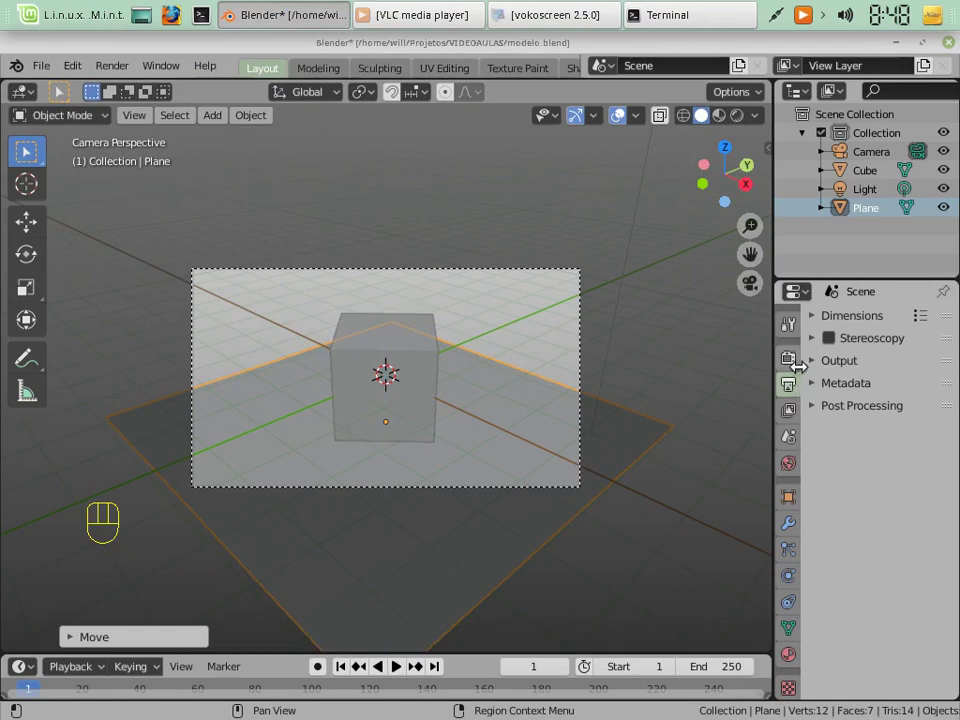
Brighten the world's background colour to an HSV value of 0.527 and run the scene to preview it
{"action": "scroll", "coordinate": [796, 372], "scroll_direction": "down", "scroll_amount": 1}
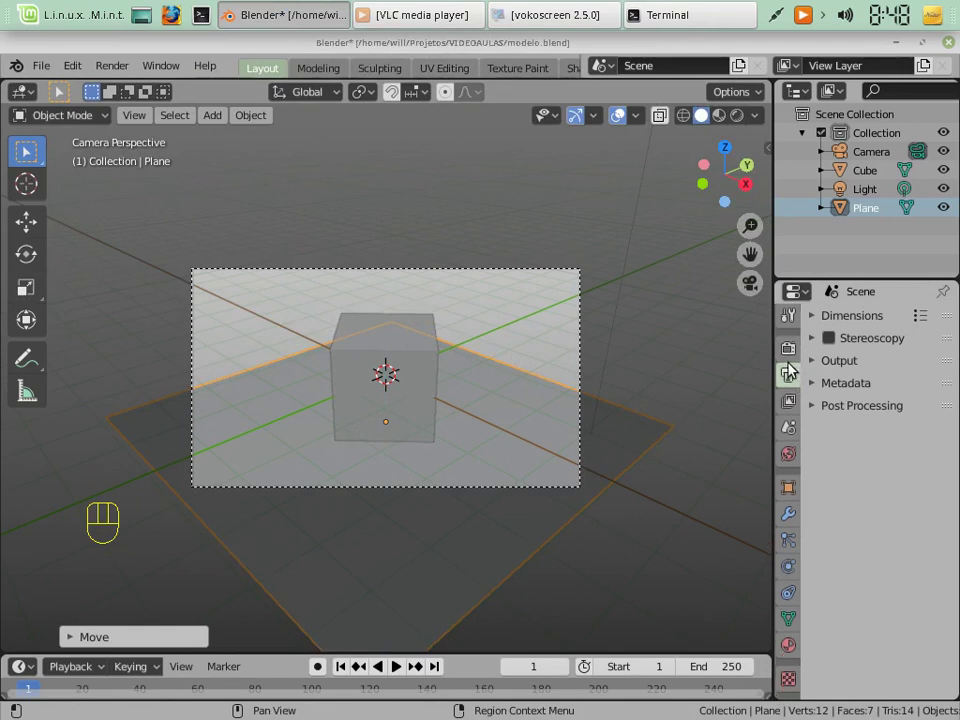
{"action": "left_click", "coordinate": [788, 347]}
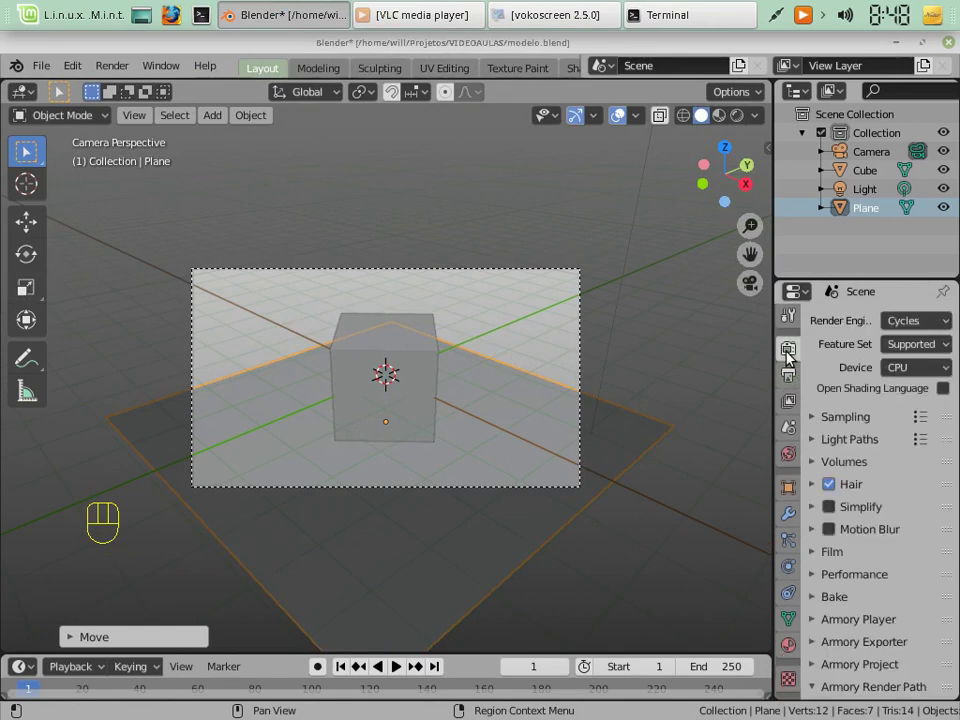
{"action": "left_click", "coordinate": [787, 456]}
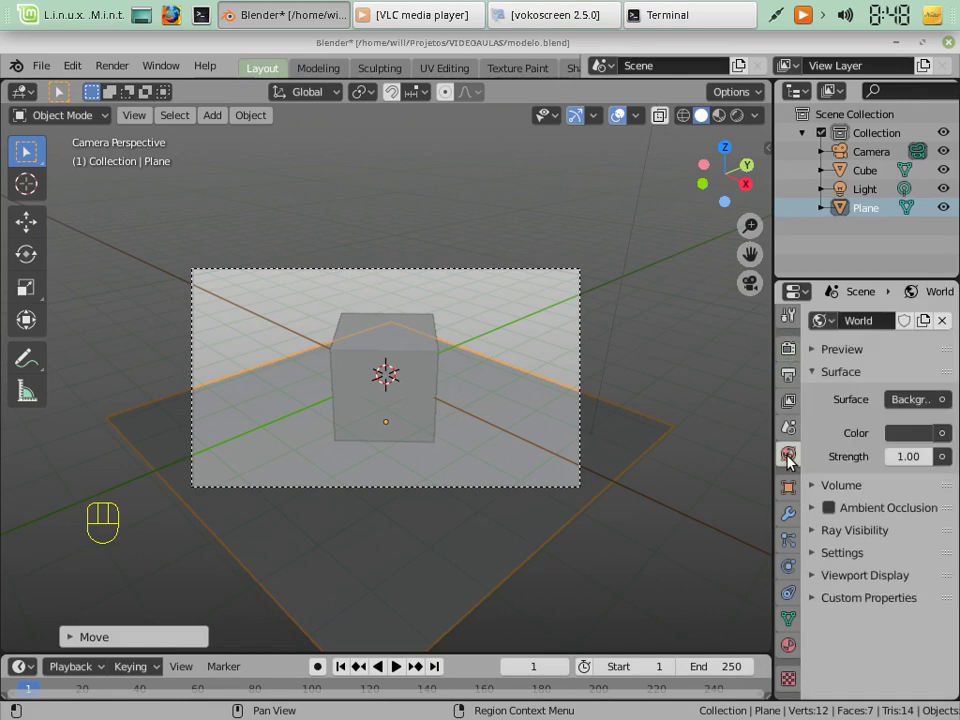
{"action": "left_click", "coordinate": [908, 435]}
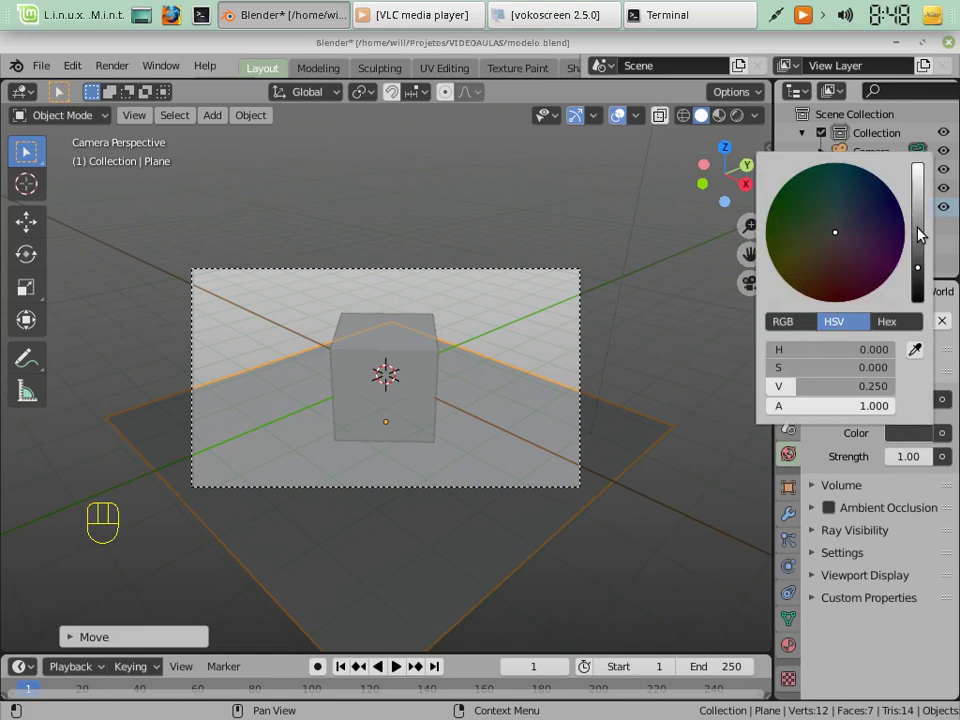
{"action": "left_click", "coordinate": [919, 233]}
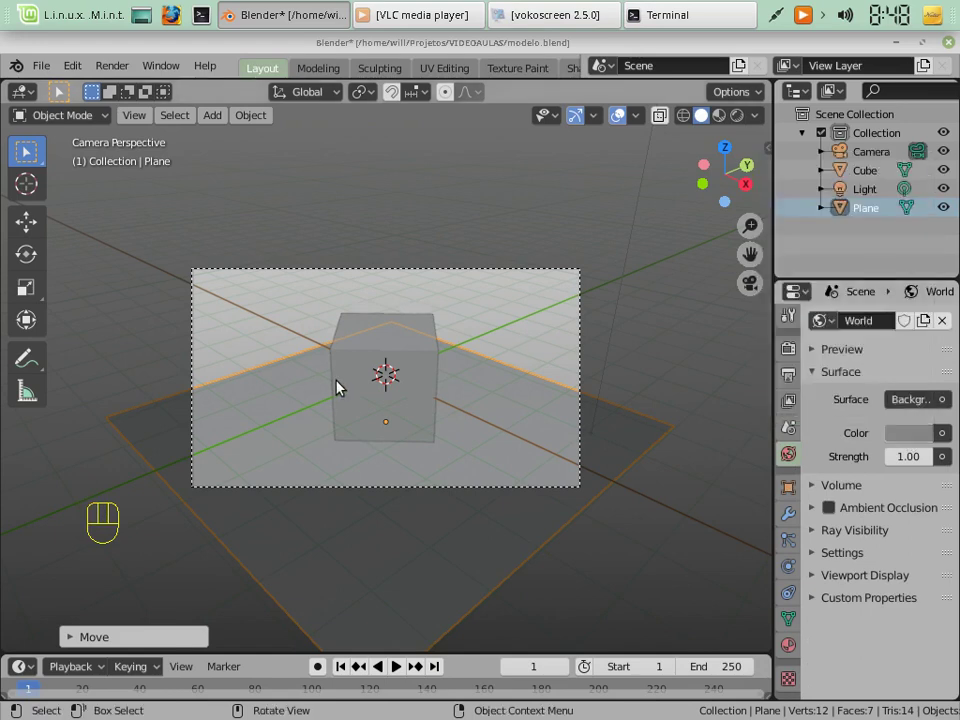
{"action": "key", "text": "F5"}
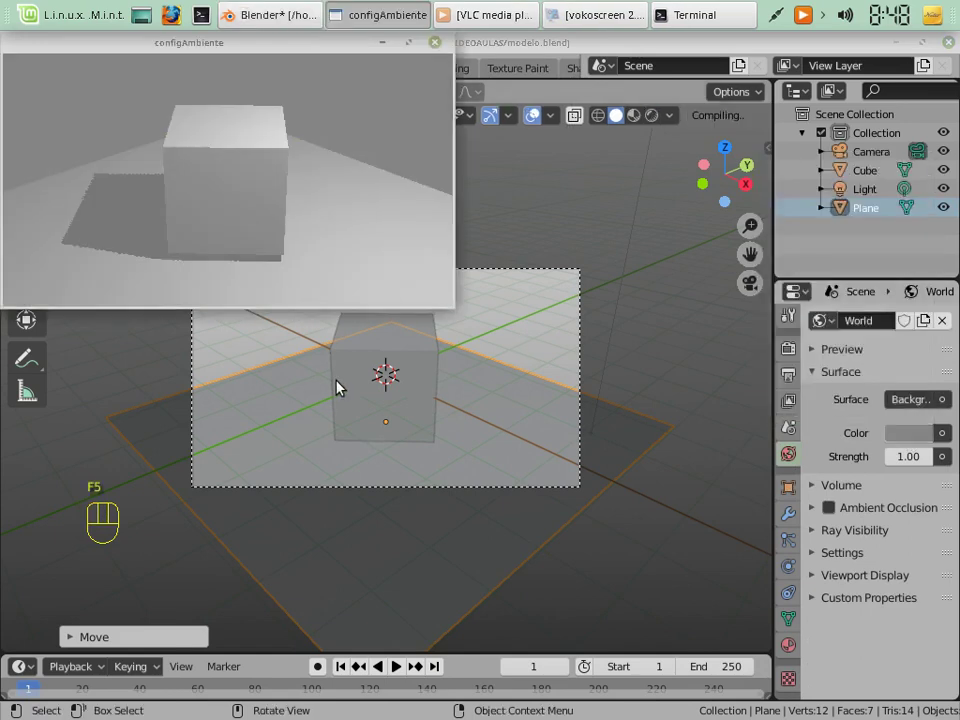
Darken the world's background colour to a mid-dark grey and preview it in a fresh run, closing the player windows
{"action": "left_click", "coordinate": [849, 432]}
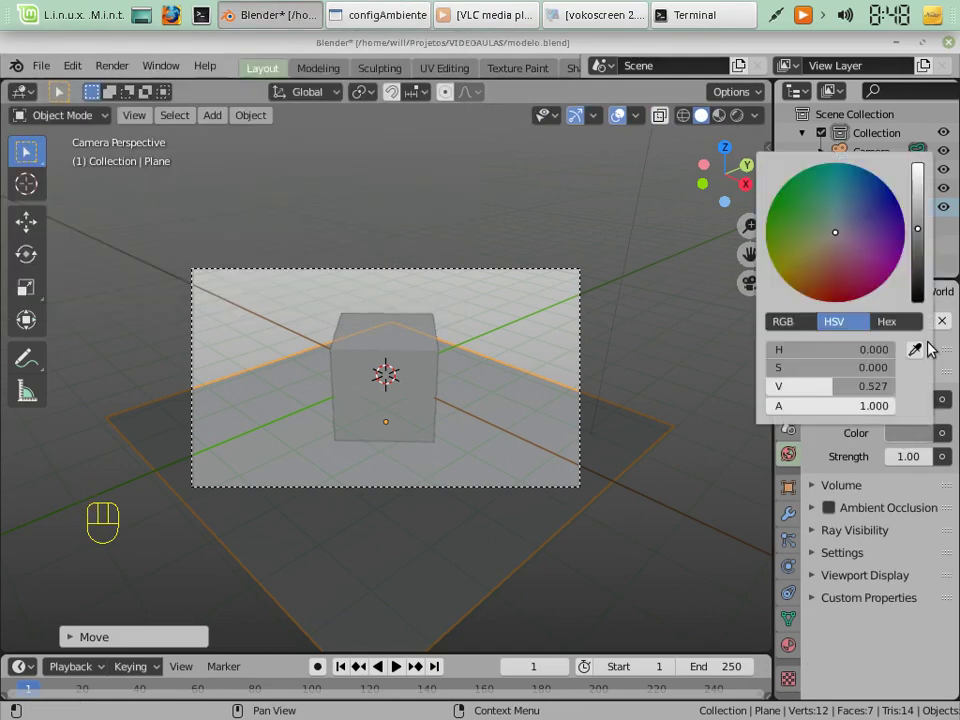
{"action": "left_click", "coordinate": [917, 253]}
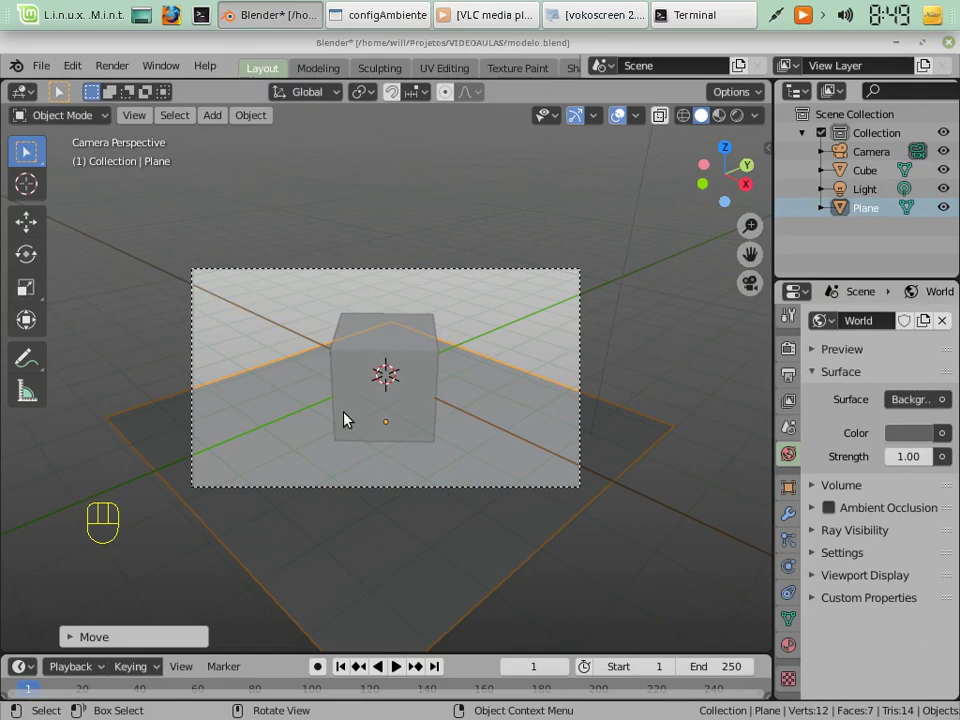
{"action": "left_click", "coordinate": [370, 15]}
{"action": "left_click", "coordinate": [434, 43]}
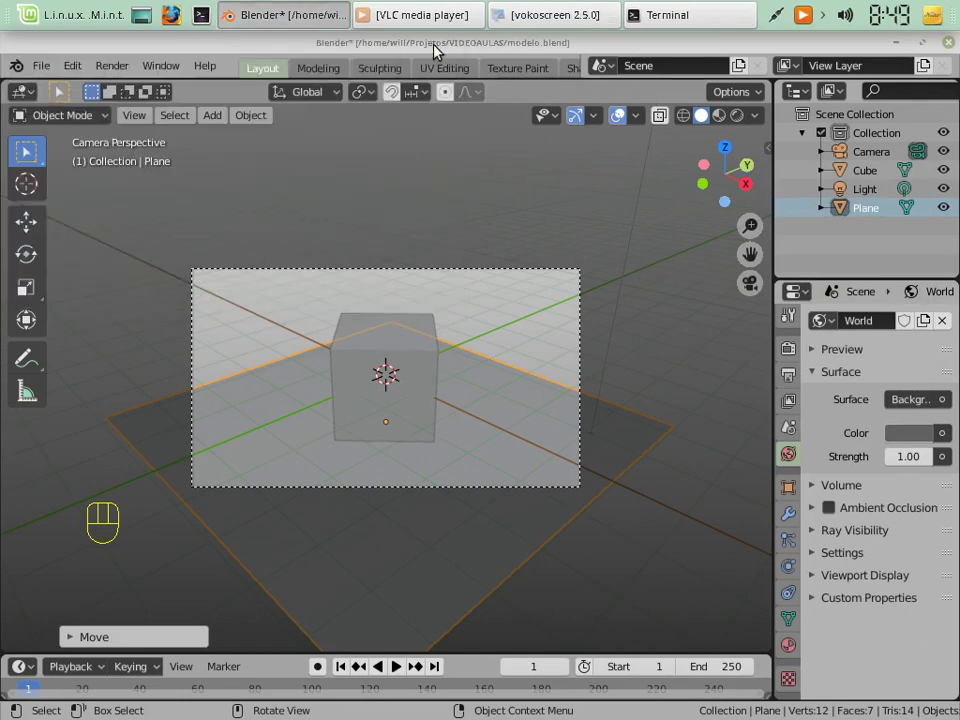
{"action": "key", "text": "F5"}
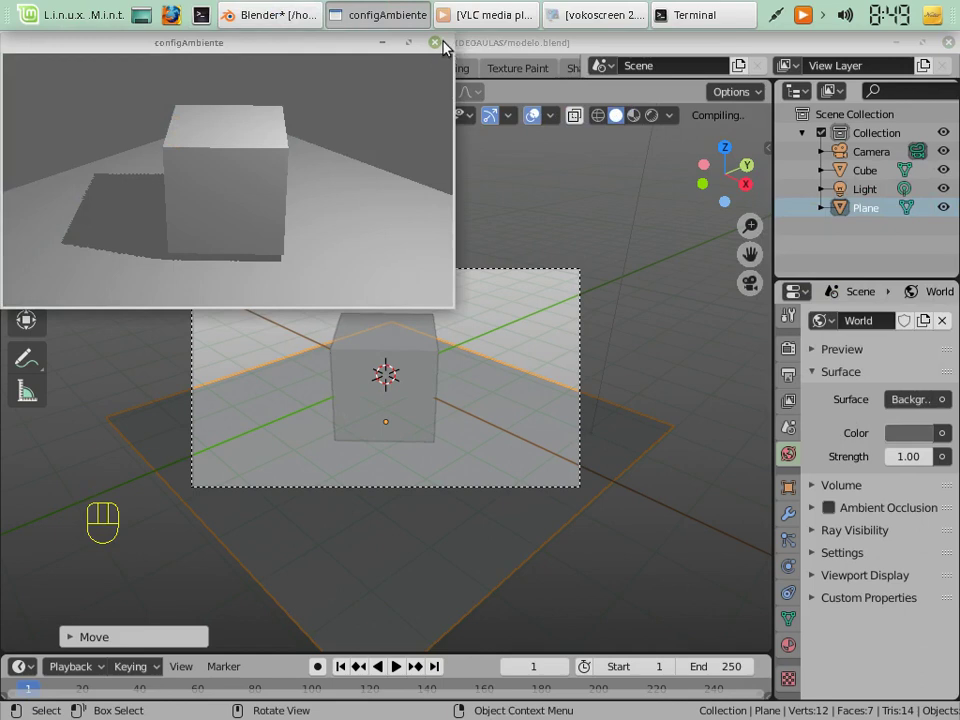
{"action": "left_click", "coordinate": [438, 44]}
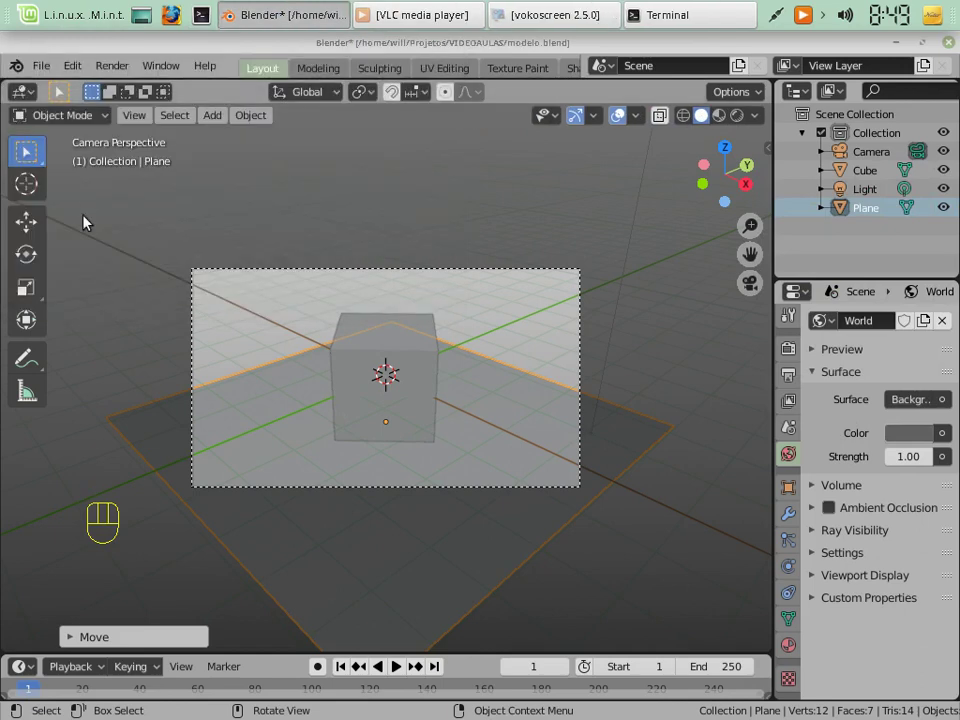
Save the changes to modelo.blend and save the scene under the new name "Girar objeto.blend" in the VIDEOAULAS folder
{"action": "left_click", "coordinate": [41, 65]}
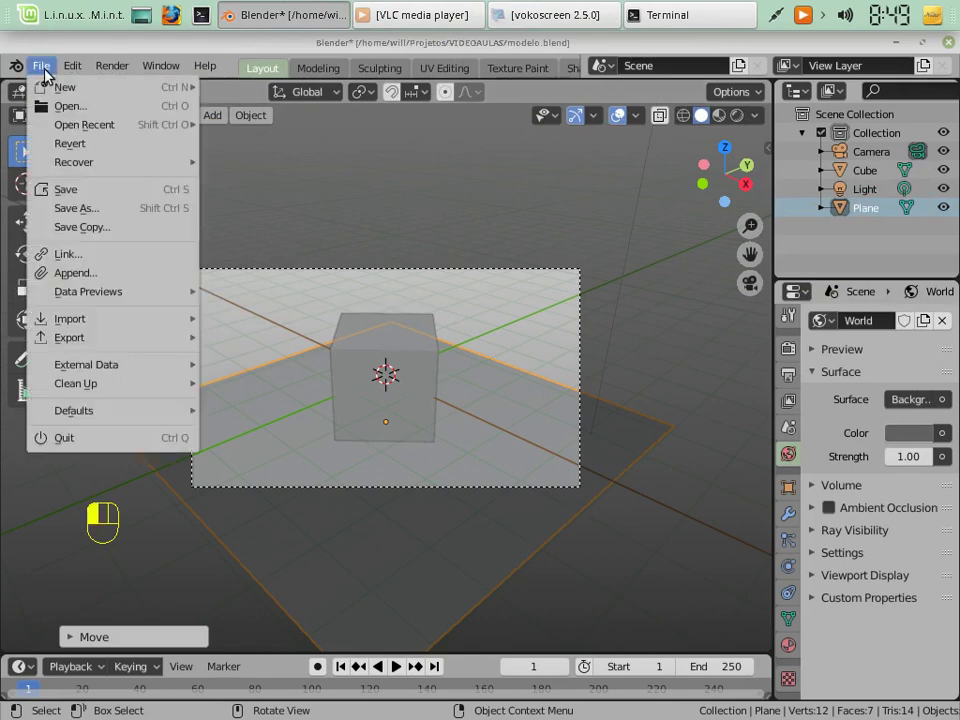
{"action": "left_click", "coordinate": [89, 196]}
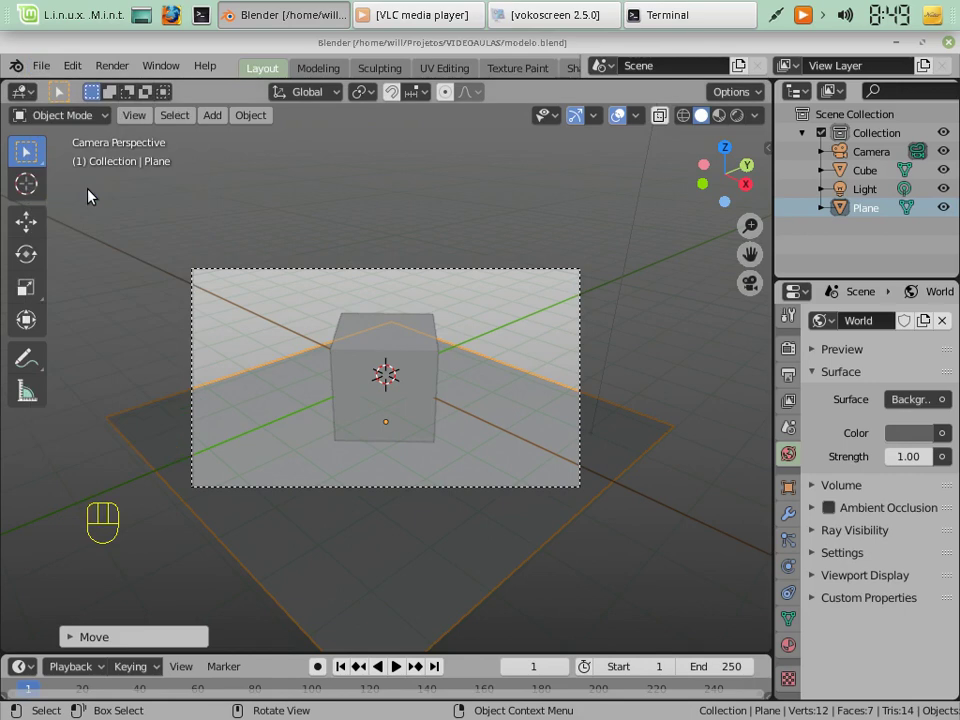
{"action": "left_click", "coordinate": [40, 65]}
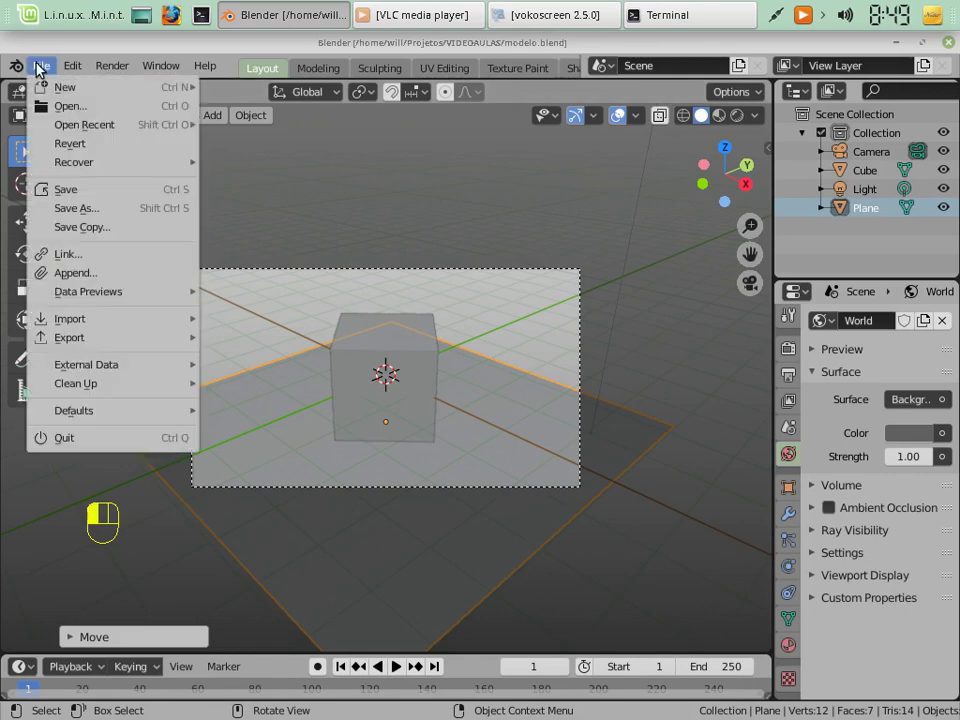
{"action": "left_click", "coordinate": [96, 208]}
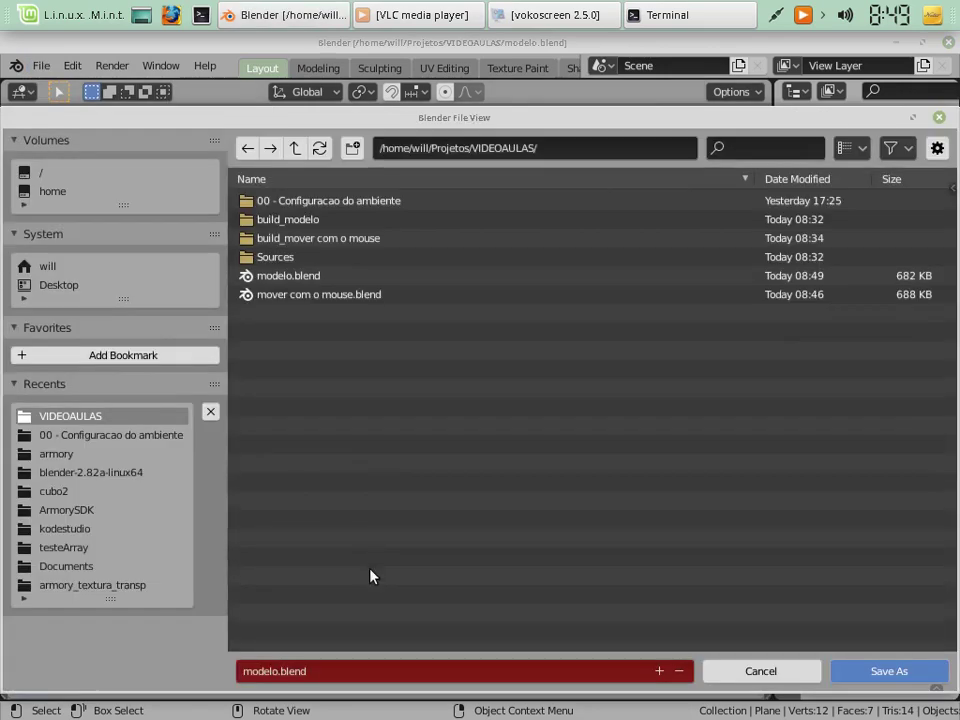
{"action": "left_click", "coordinate": [276, 671]}
{"action": "left_click", "coordinate": [269, 671]}
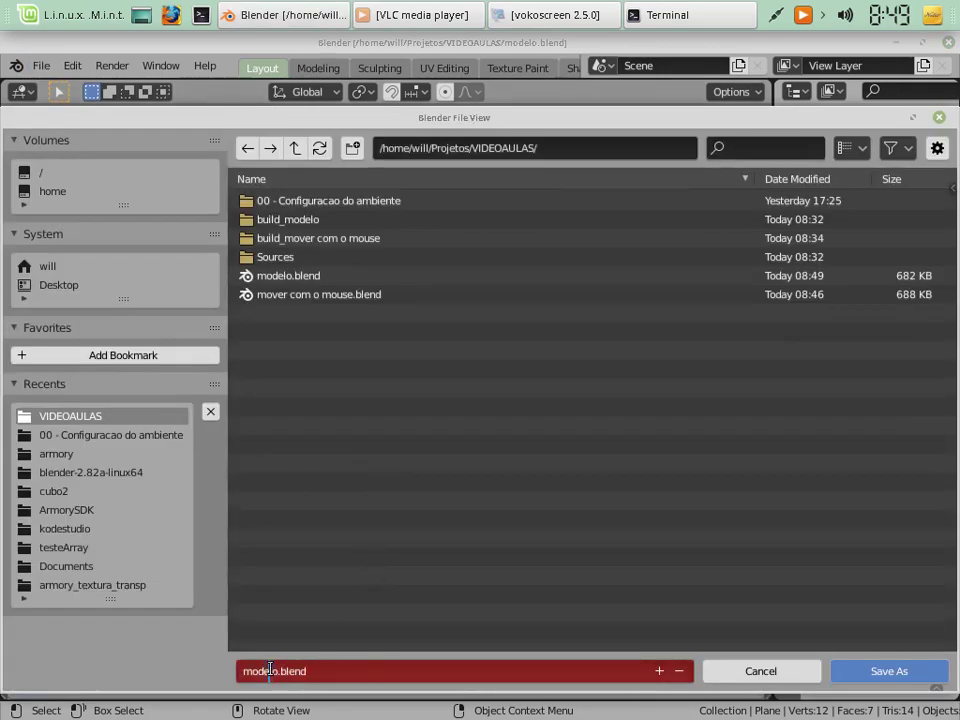
{"action": "key", "text": "BackSpace"}
{"action": "key", "text": "BackSpace"}
{"action": "key", "text": "BackSpace"}
{"action": "key", "text": "BackSpace"}
{"action": "key", "text": "BackSpace"}
{"action": "key", "text": "BackSpace"}
{"action": "type", "text": "Girar objeto"}
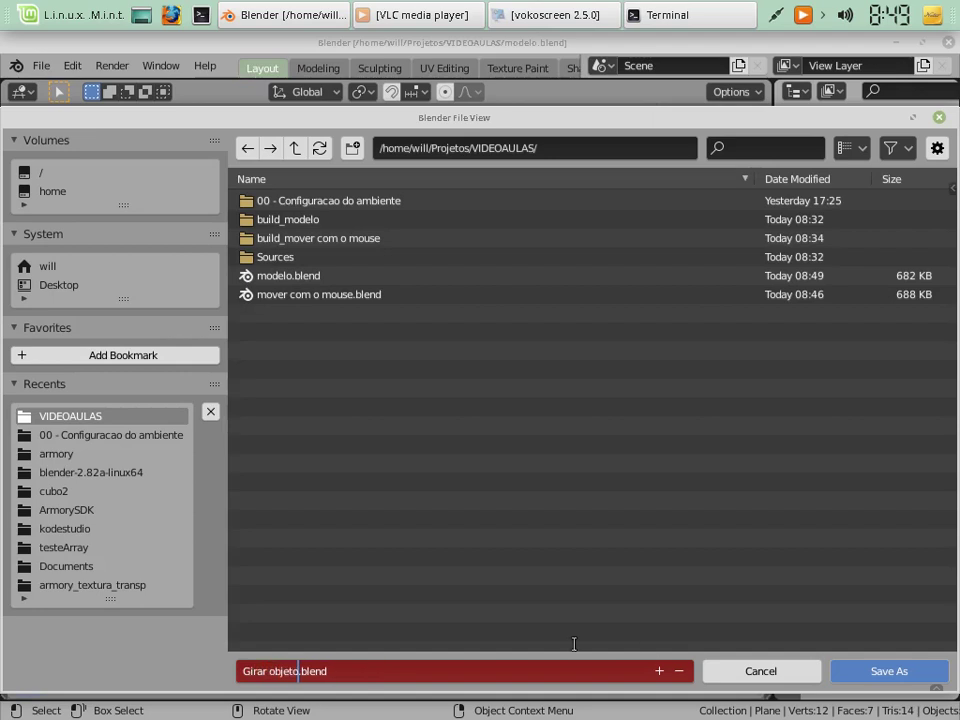
{"action": "left_click", "coordinate": [843, 677]}
{"action": "left_click", "coordinate": [843, 672]}
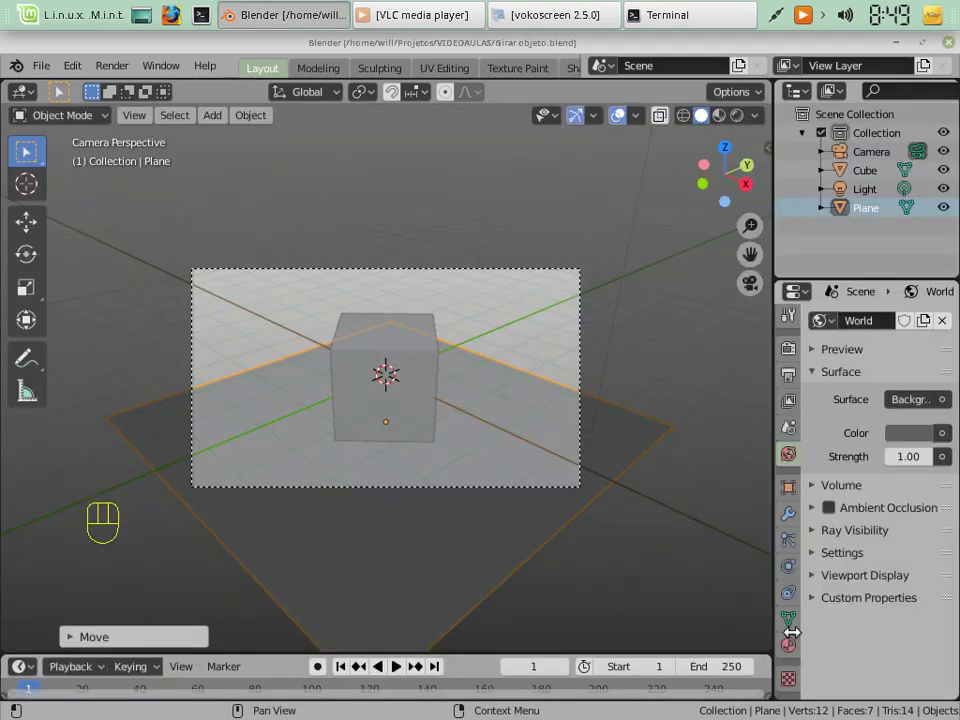
Switch to vokoscreen, enable its Showclick display option and return to the Blender scene
{"action": "left_click", "coordinate": [555, 14]}
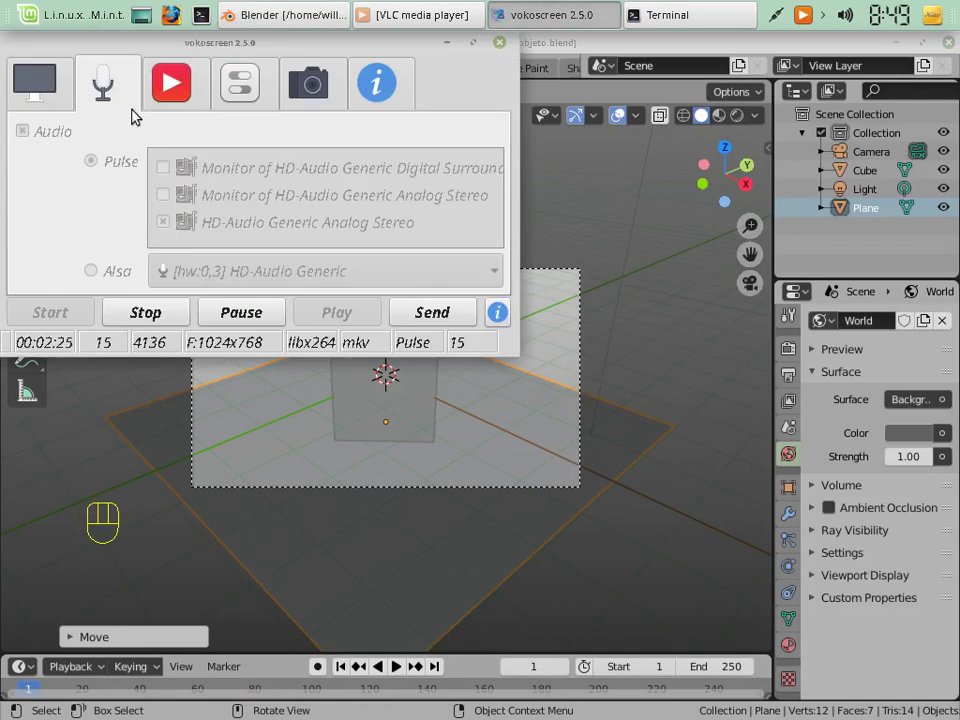
{"action": "left_click", "coordinate": [45, 85]}
{"action": "left_click", "coordinate": [181, 238]}
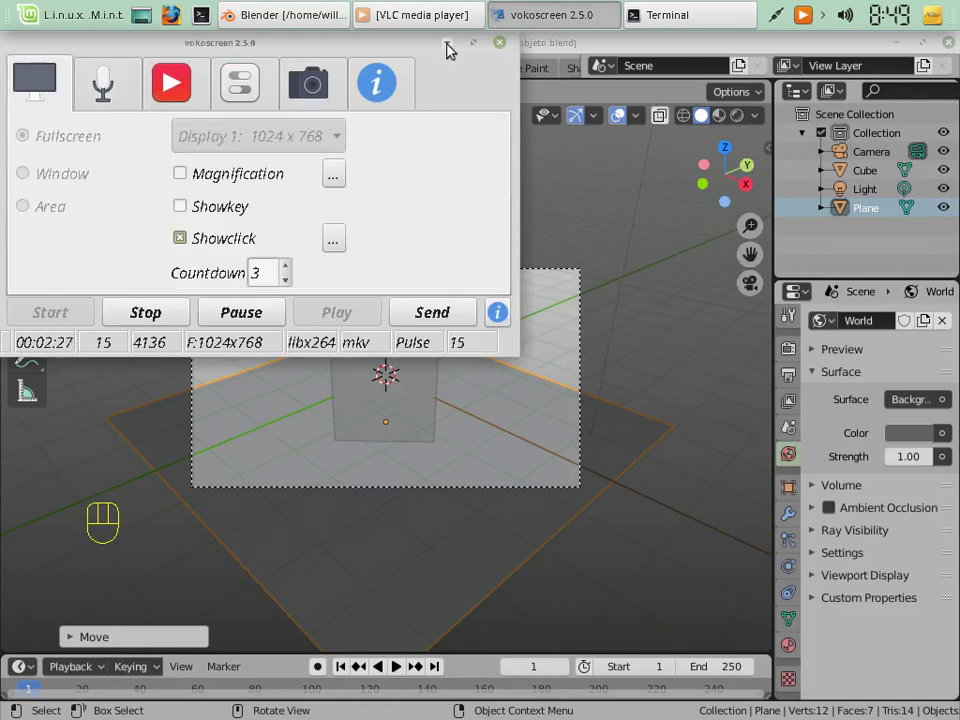
{"action": "left_click", "coordinate": [545, 10]}
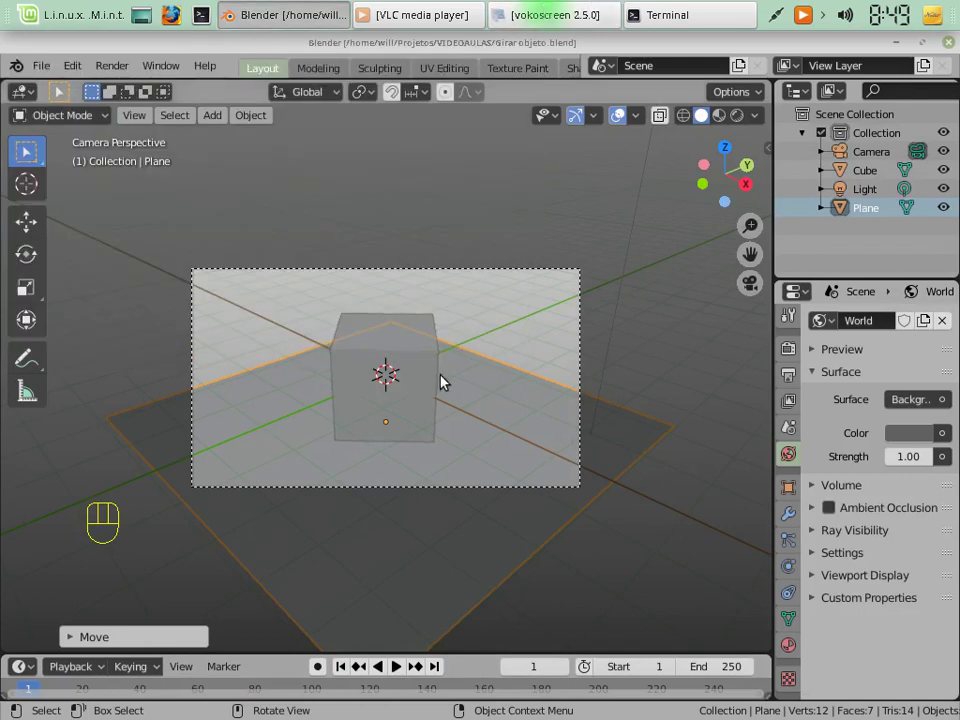
Deselect the floor plane and switch to the Compositing workspace with its logic node tree
{"action": "left_click", "coordinate": [510, 348]}
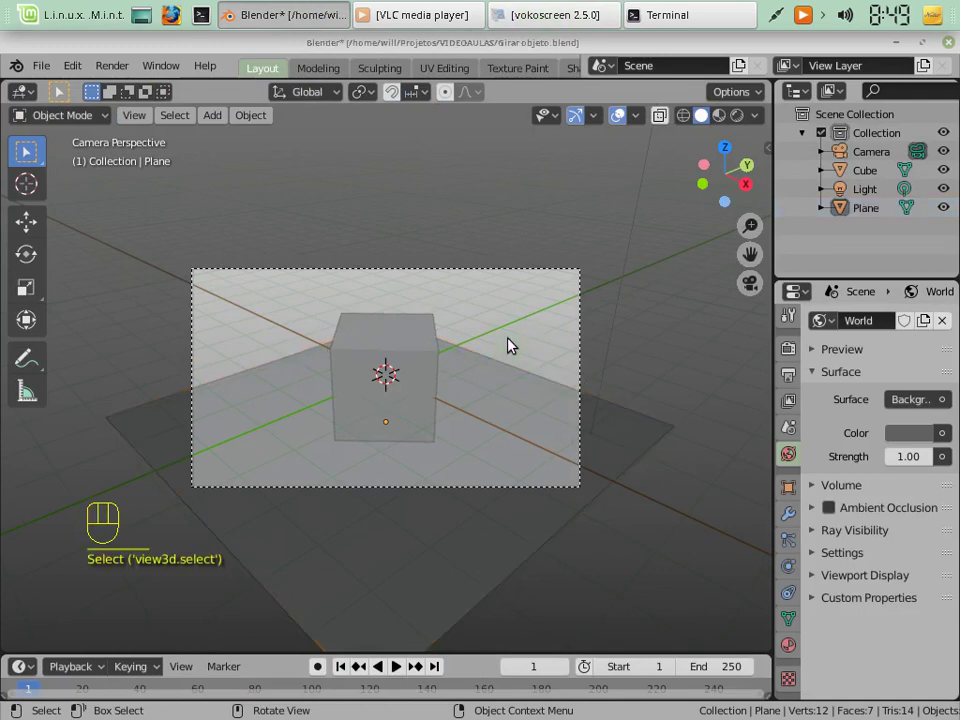
{"action": "left_click", "coordinate": [490, 303]}
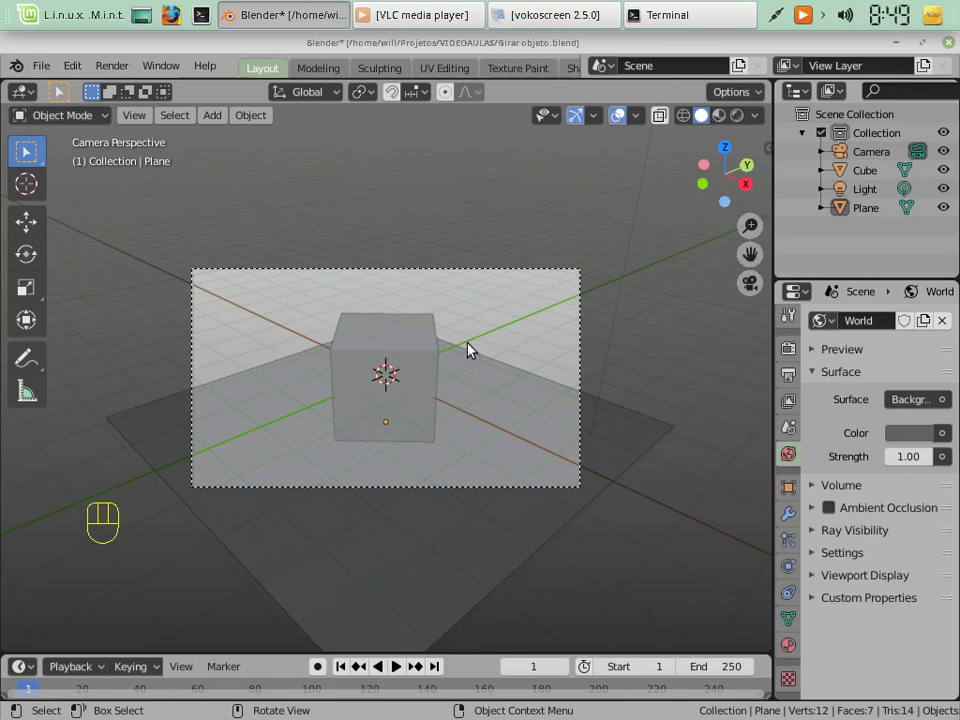
{"action": "scroll", "coordinate": [375, 75], "scroll_direction": "right", "scroll_amount": 6}
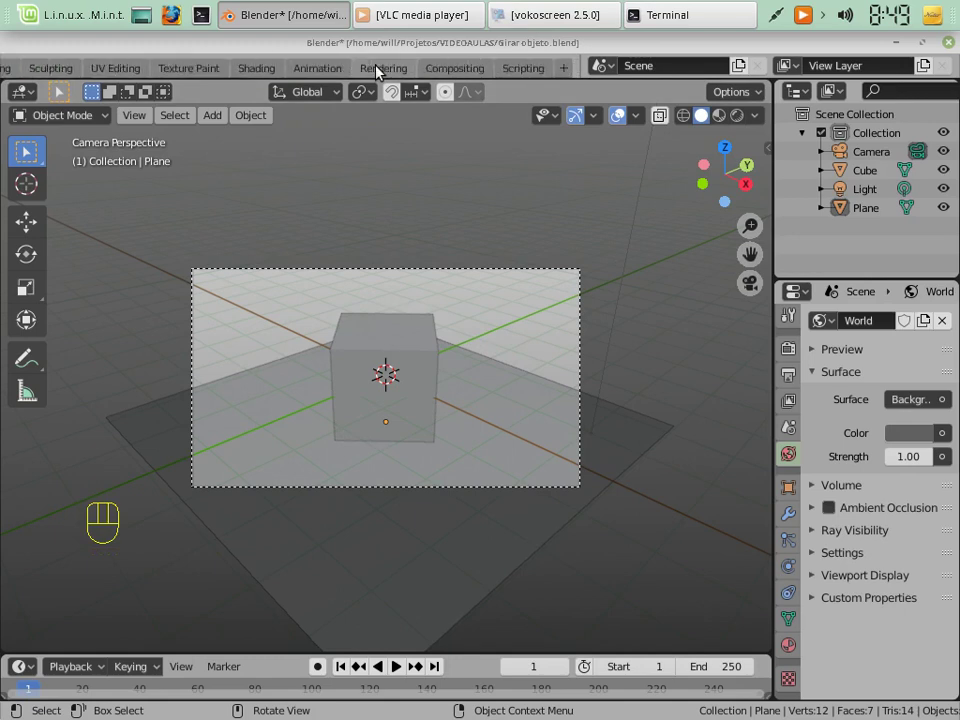
{"action": "left_click", "coordinate": [447, 72]}
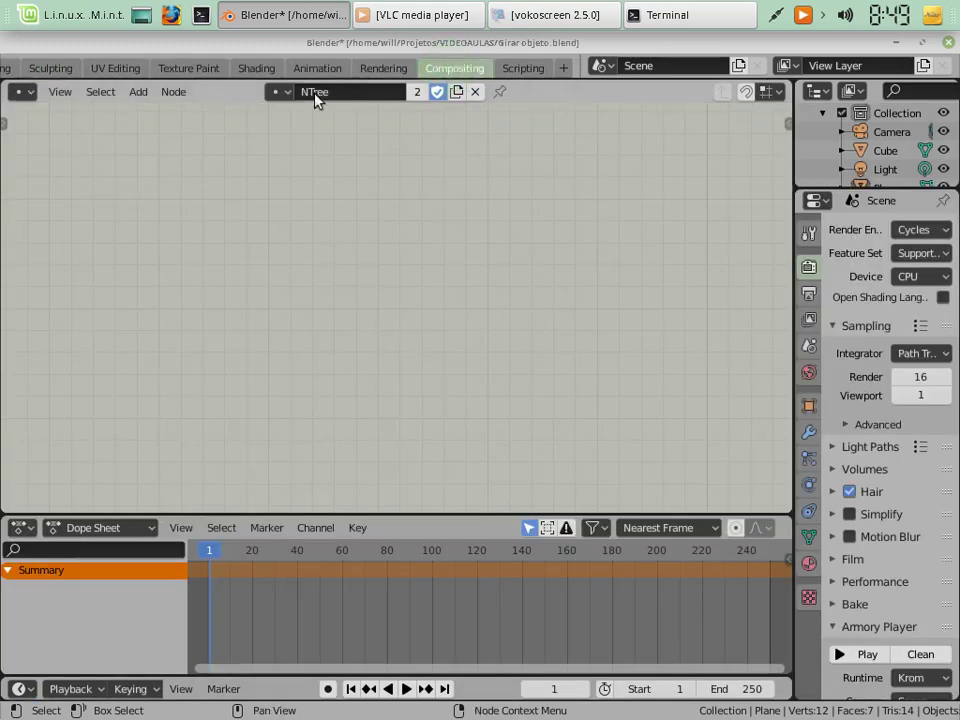
Add a Keyboard input node to the node tree and set its key to right
{"action": "left_click", "coordinate": [138, 92]}
{"action": "mouse_move", "coordinate": [158, 141]}
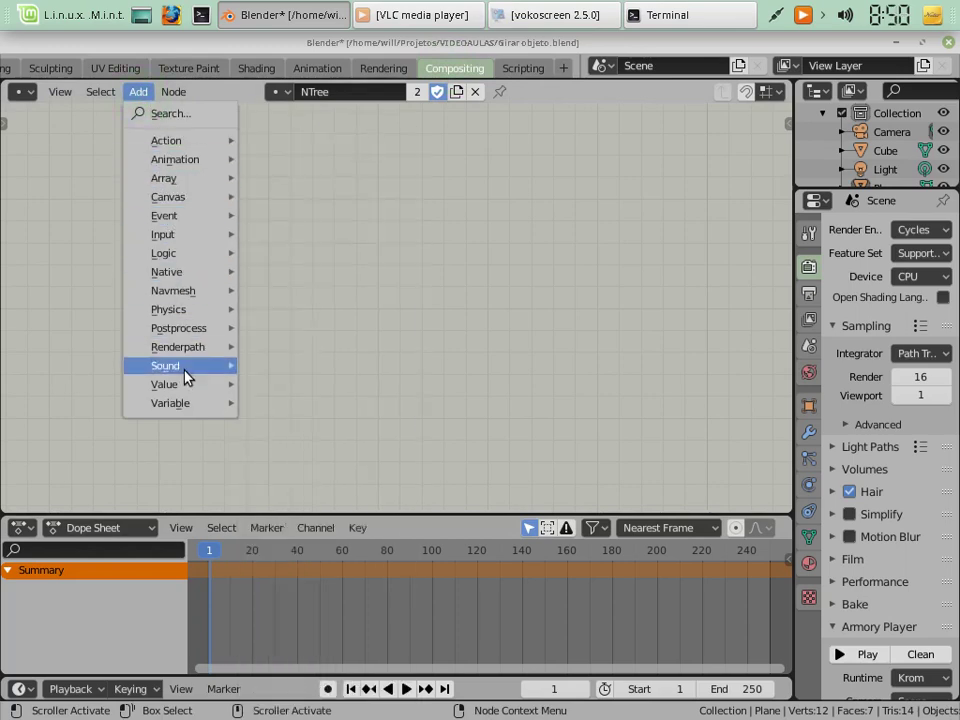
{"action": "mouse_move", "coordinate": [185, 402]}
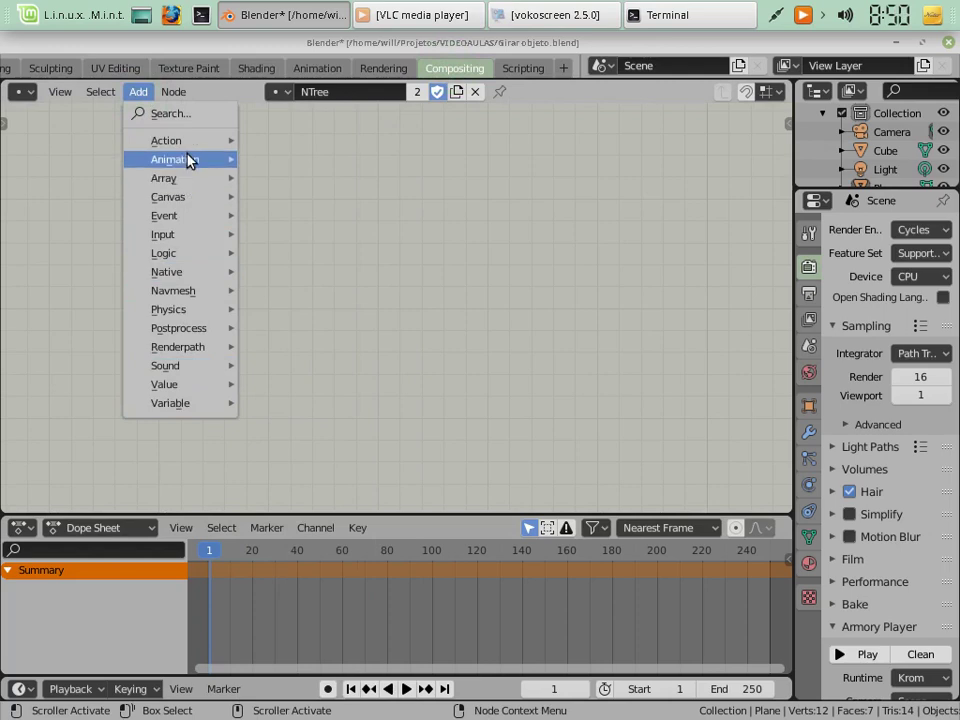
{"action": "mouse_move", "coordinate": [184, 238]}
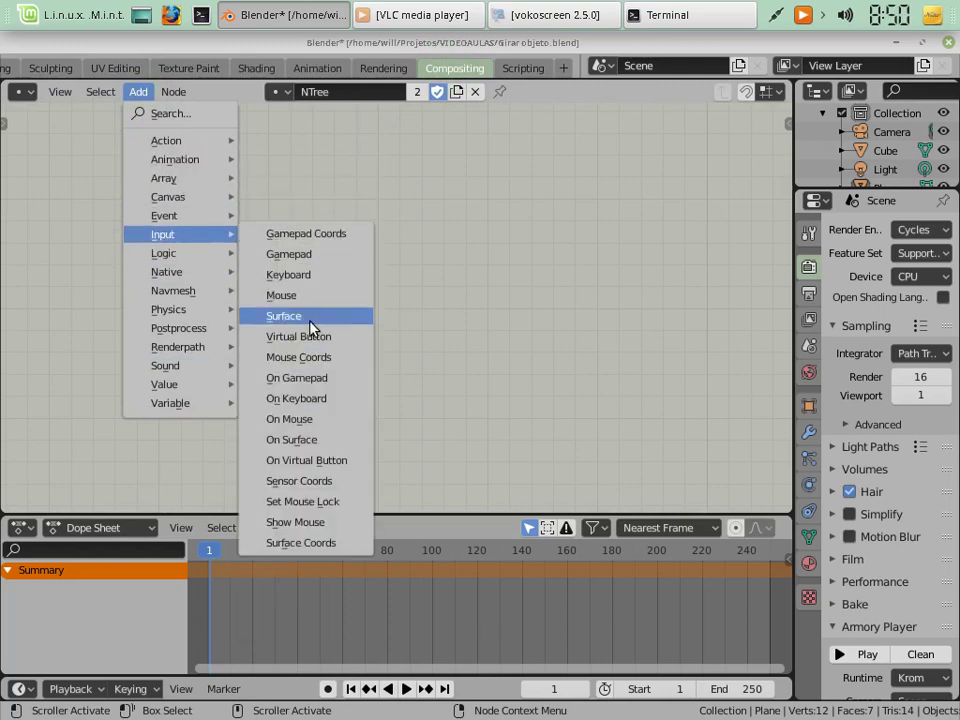
{"action": "left_click", "coordinate": [322, 285]}
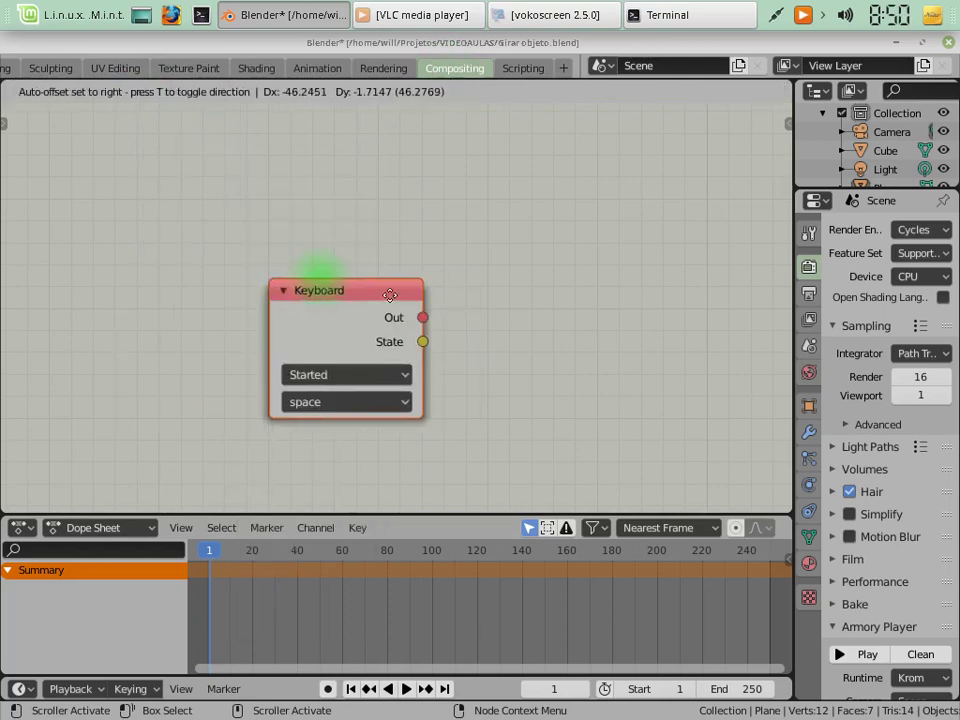
{"action": "left_click", "coordinate": [96, 140]}
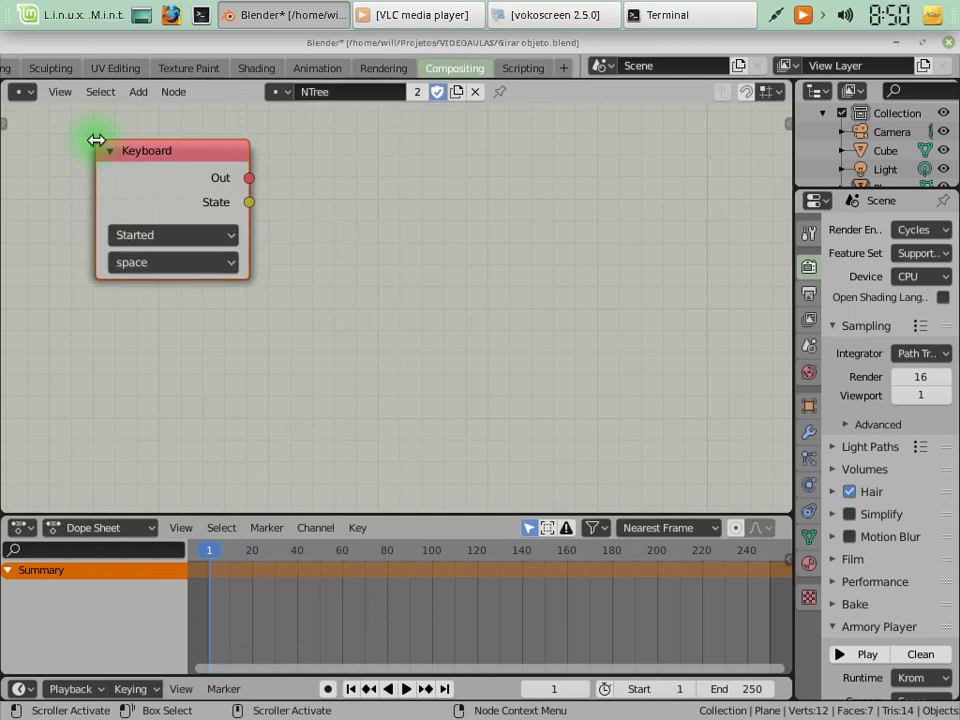
{"action": "left_click", "coordinate": [157, 263]}
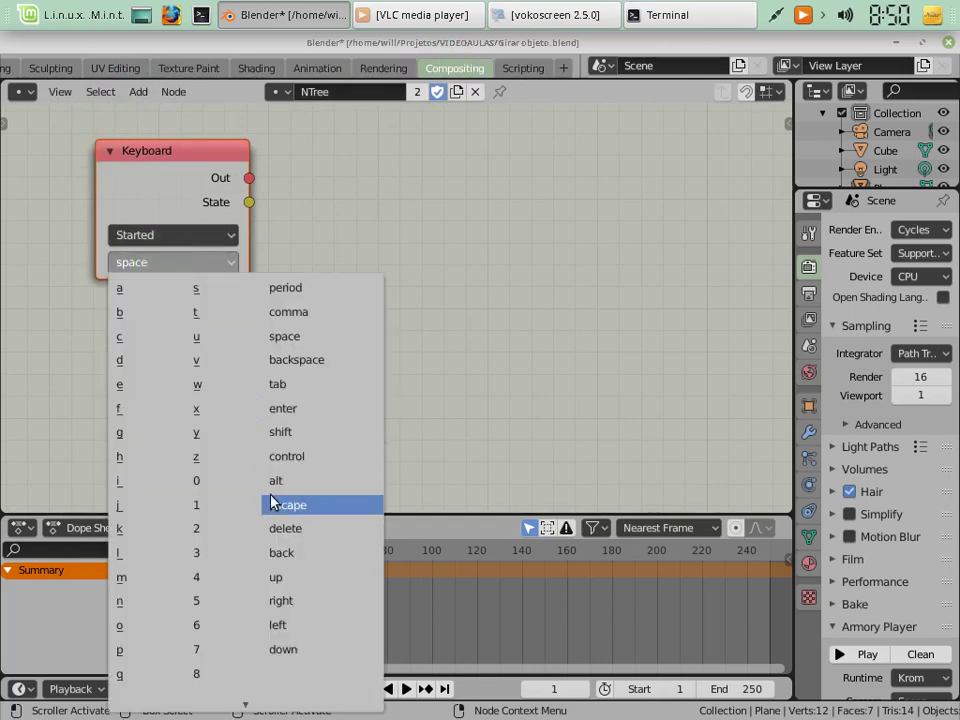
{"action": "left_click", "coordinate": [293, 606]}
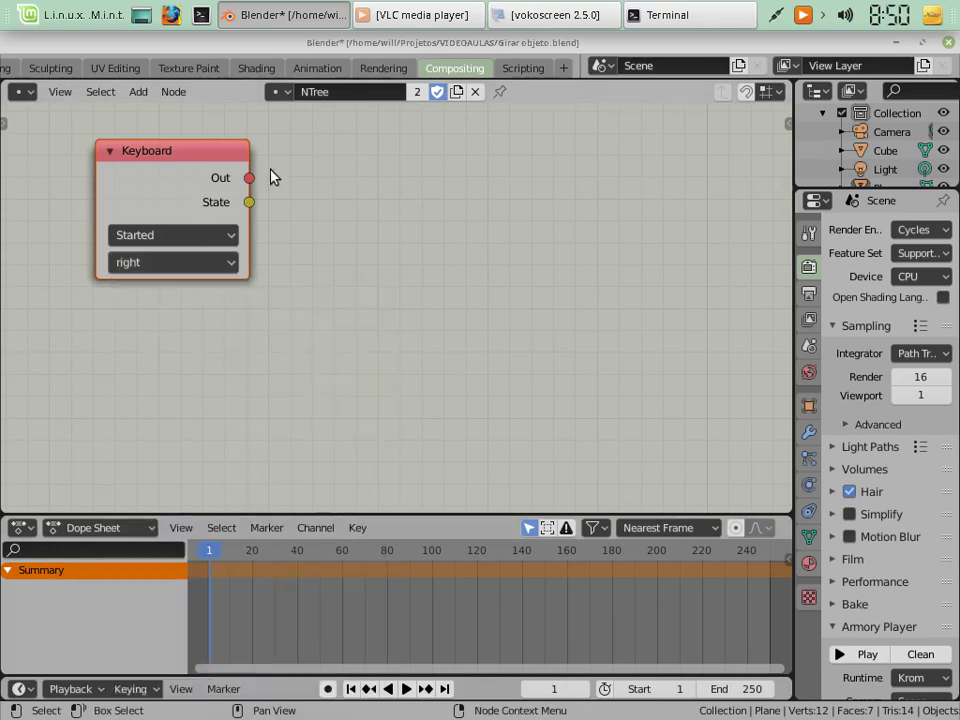
Add a Rotate Object action node to the right of the Keyboard node
{"action": "left_click", "coordinate": [137, 93]}
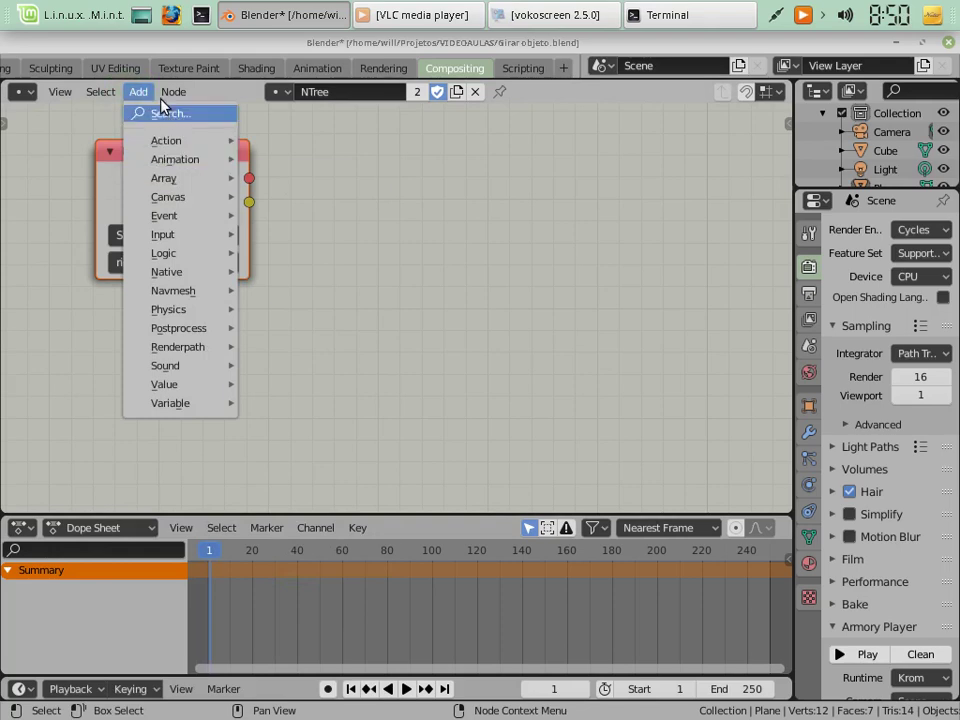
{"action": "mouse_move", "coordinate": [166, 180]}
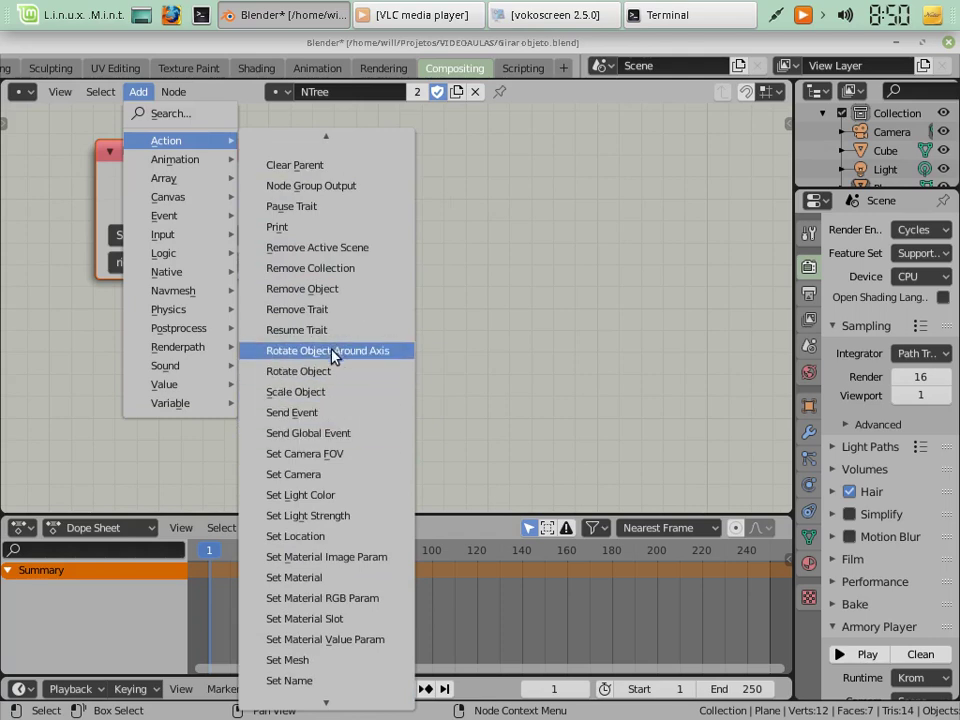
{"action": "left_click", "coordinate": [310, 371]}
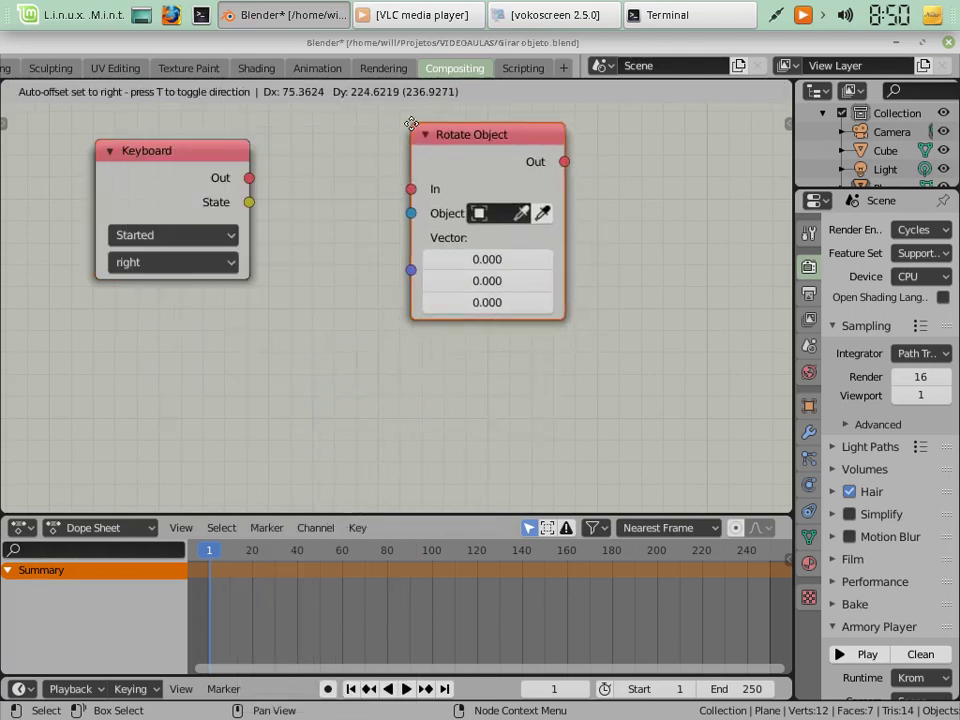
{"action": "left_click", "coordinate": [410, 121]}
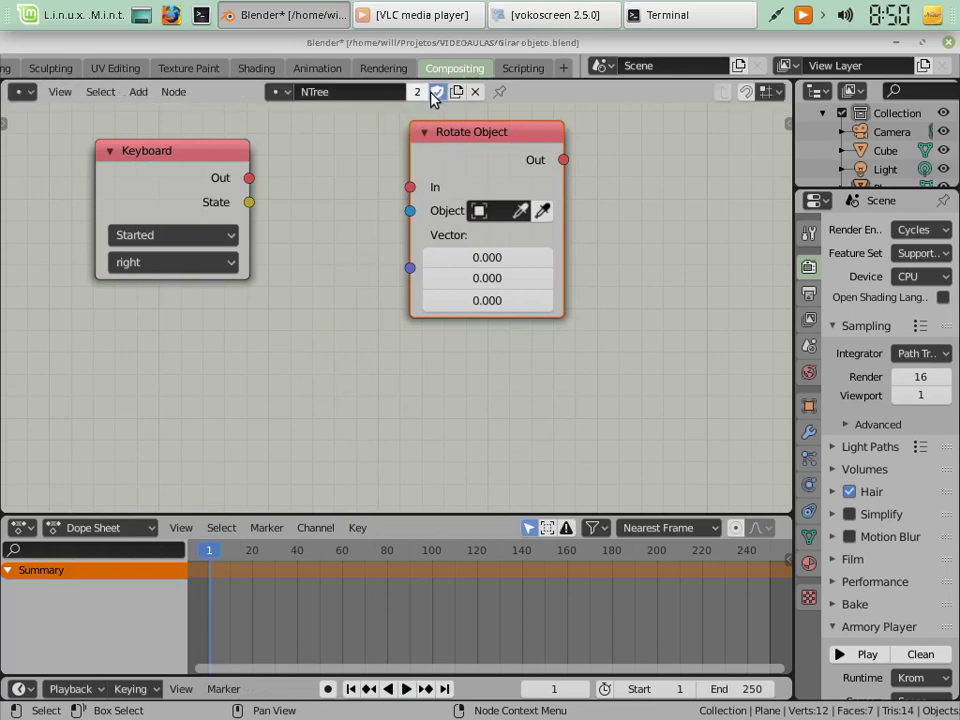
Return to the Layout workspace and select the cube
{"action": "scroll", "coordinate": [246, 75], "scroll_direction": "up", "scroll_amount": 3}
{"action": "scroll", "coordinate": [246, 75], "scroll_direction": "down", "scroll_amount": 3}
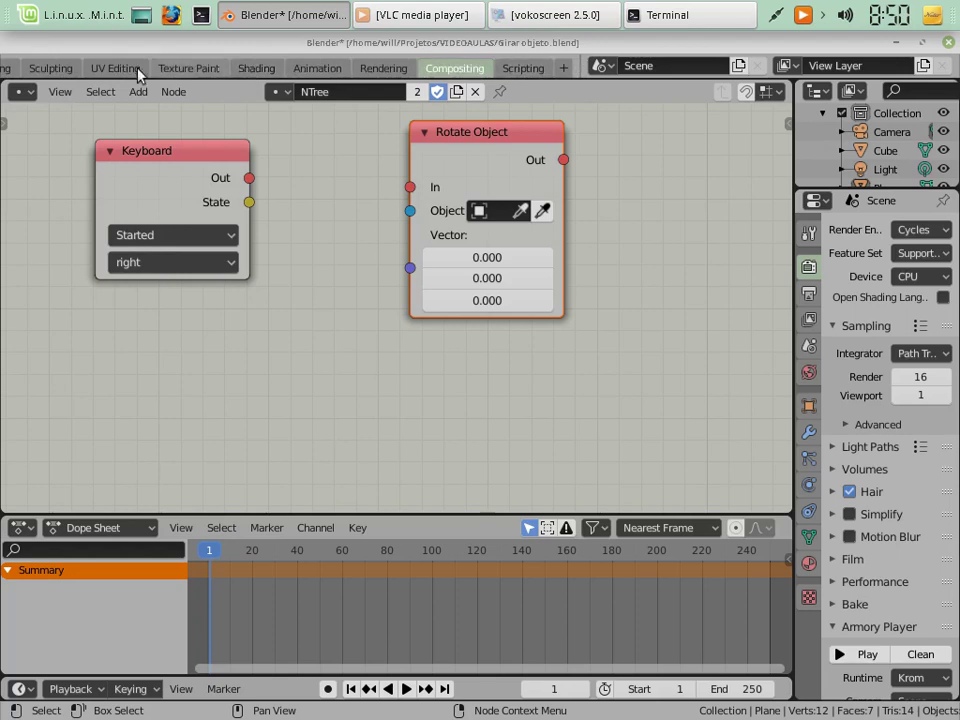
{"action": "scroll", "coordinate": [122, 70], "scroll_direction": "up", "scroll_amount": 4}
{"action": "left_click", "coordinate": [262, 68]}
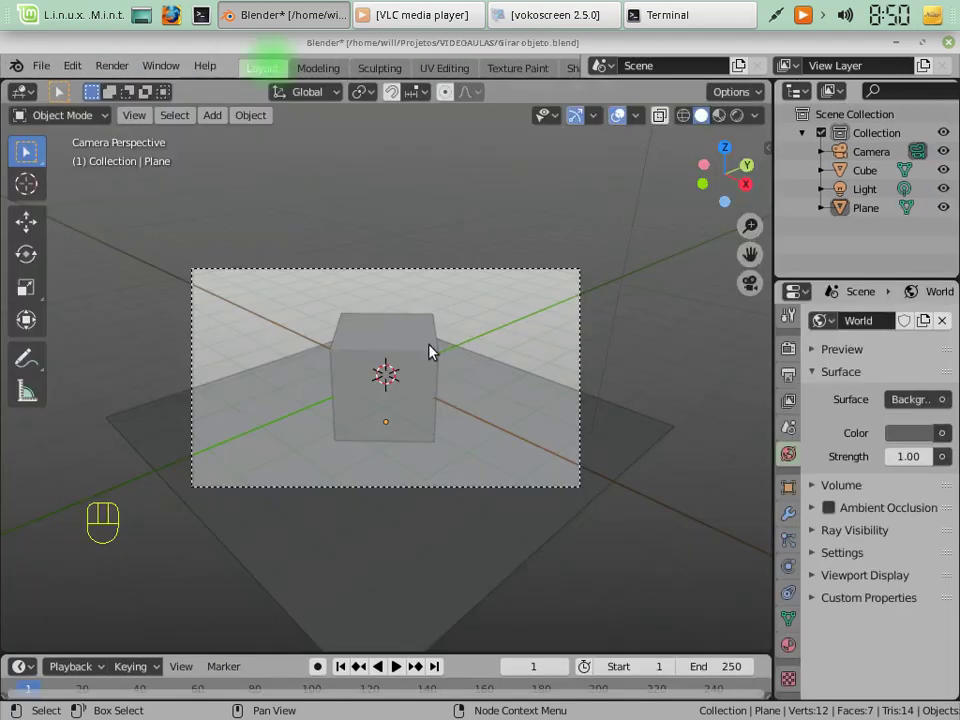
{"action": "right_click", "coordinate": [377, 346]}
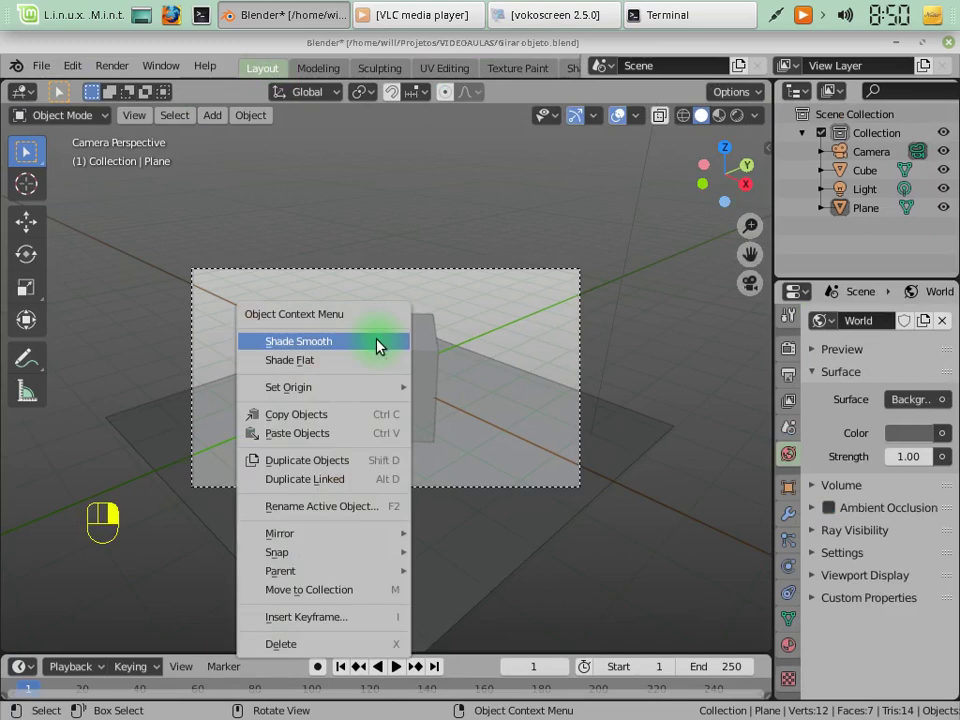
{"action": "left_click", "coordinate": [375, 354]}
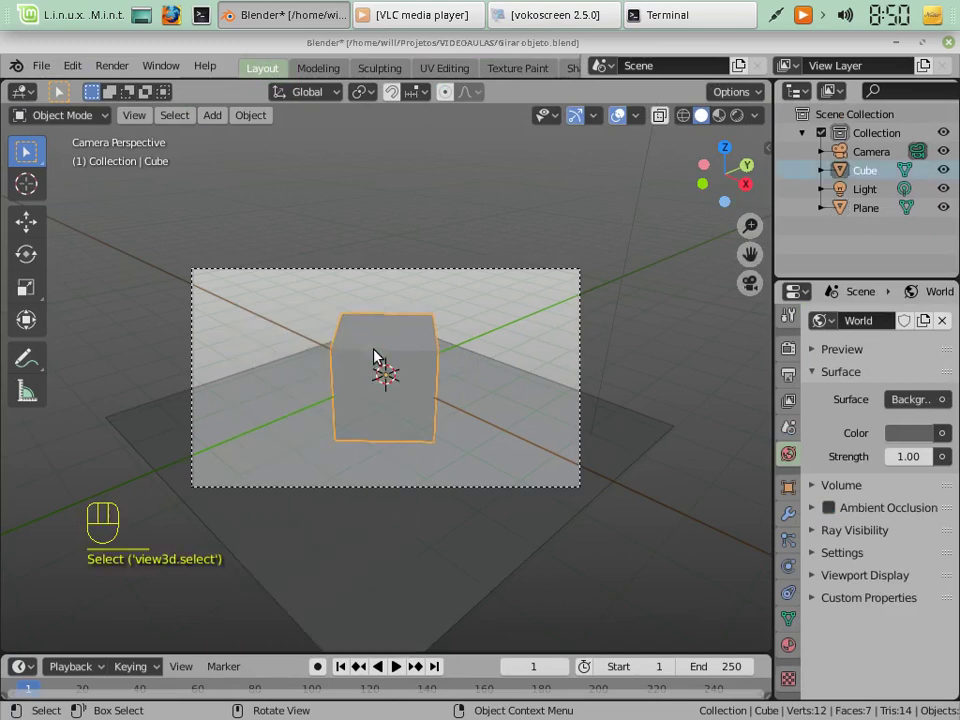
Enter Edit Mode on the cube, use face selection and select only its top face
{"action": "key", "text": "Tab"}
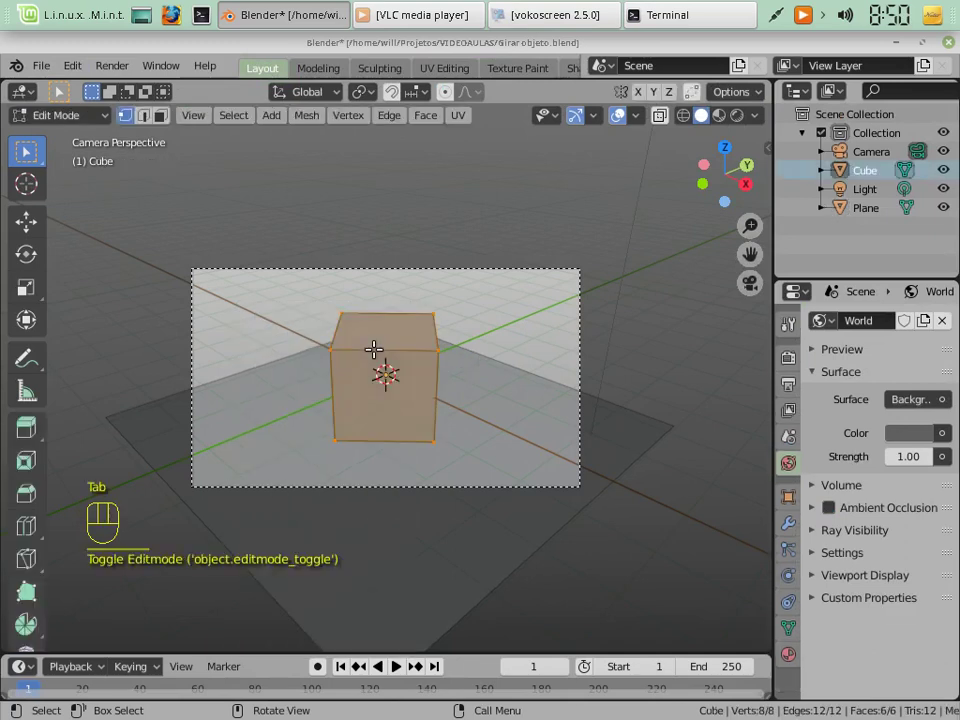
{"action": "left_click", "coordinate": [158, 117]}
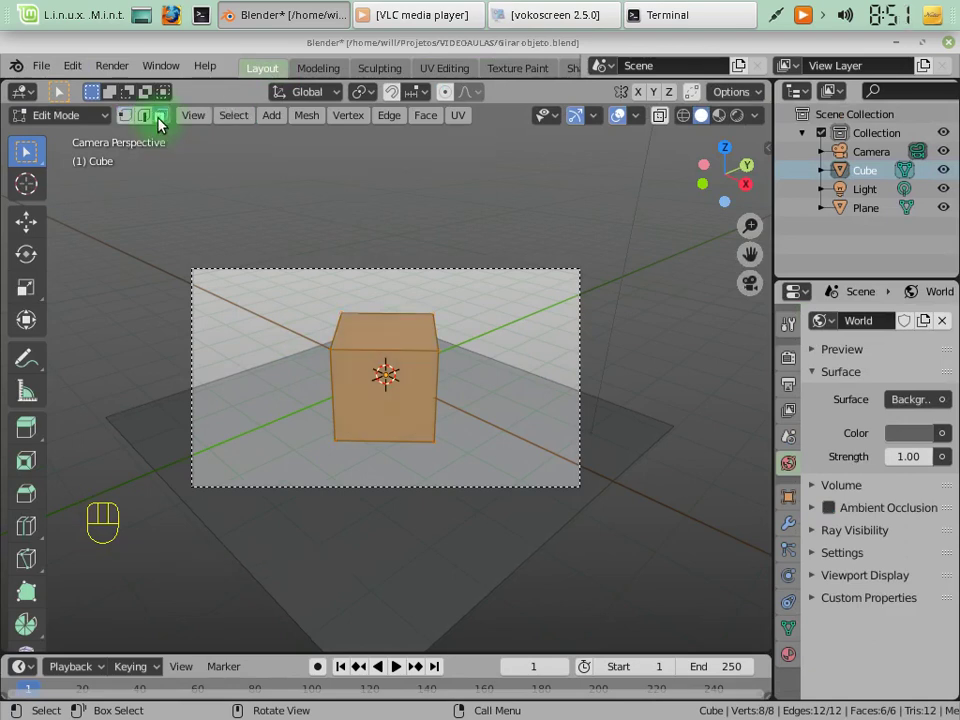
{"action": "left_click", "coordinate": [370, 333]}
{"action": "right_click", "coordinate": [370, 333]}
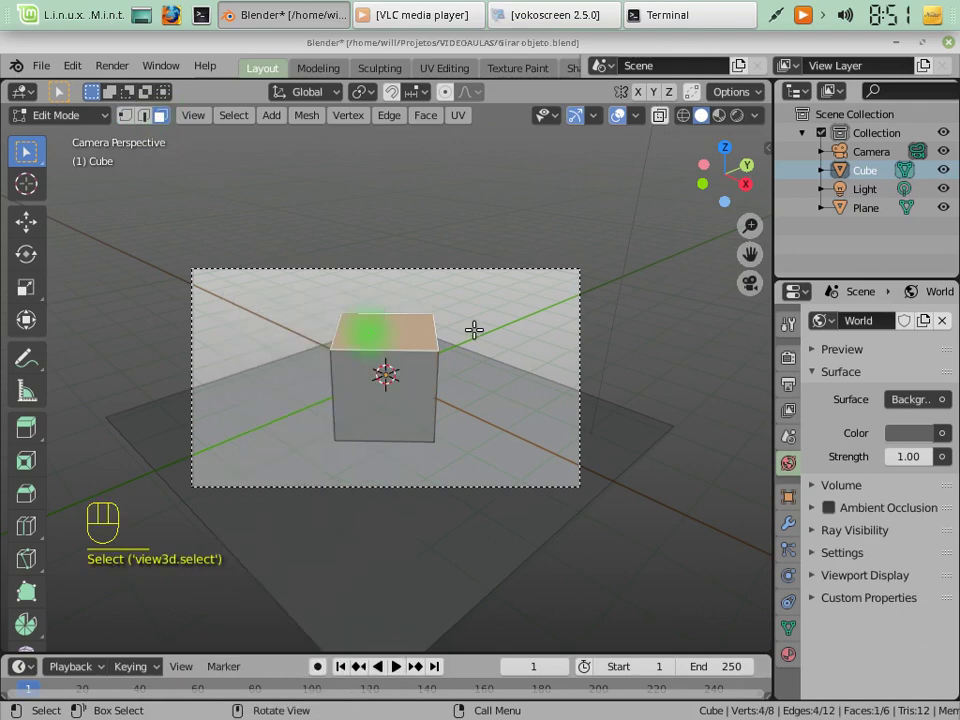
{"action": "left_click", "coordinate": [476, 332]}
{"action": "left_click", "coordinate": [398, 340]}
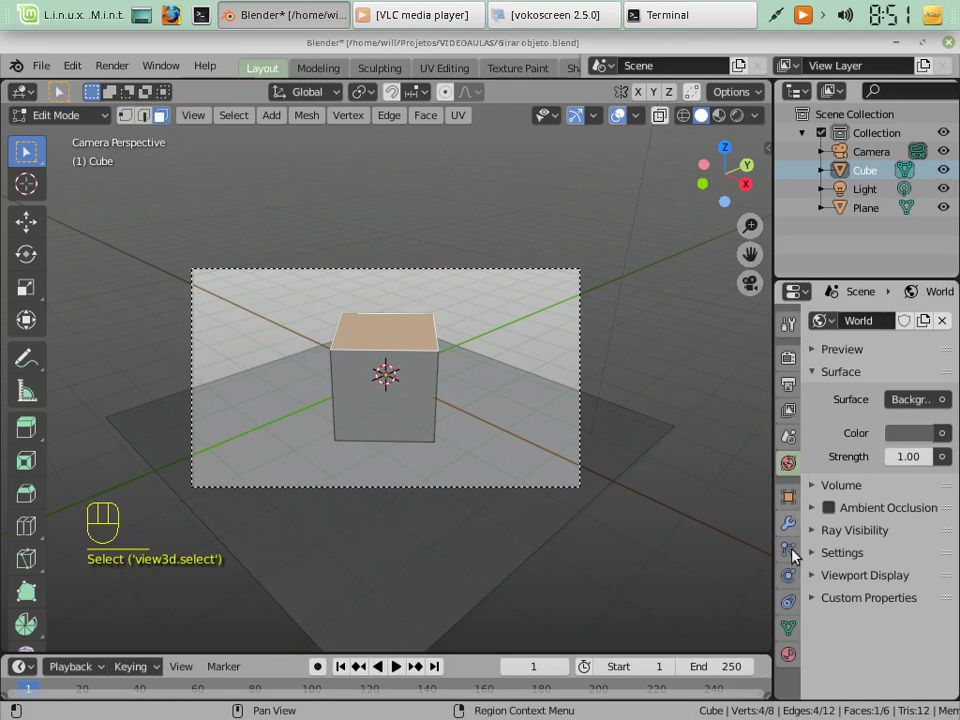
Add a second material slot to the cube with a new material named MAzul
{"action": "left_click", "coordinate": [788, 655]}
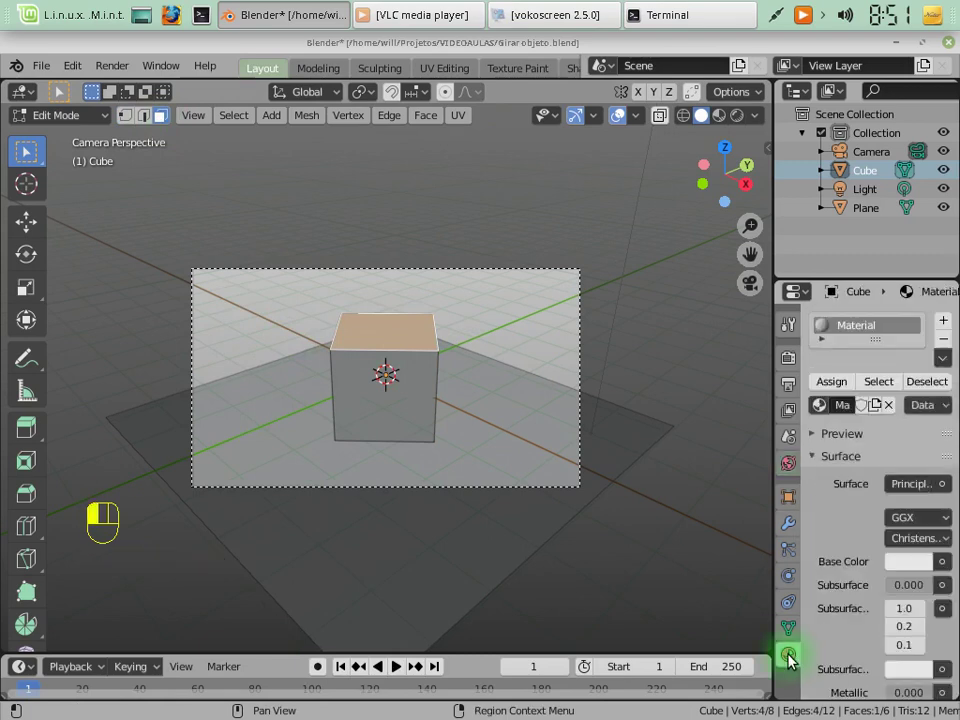
{"action": "left_click", "coordinate": [943, 322]}
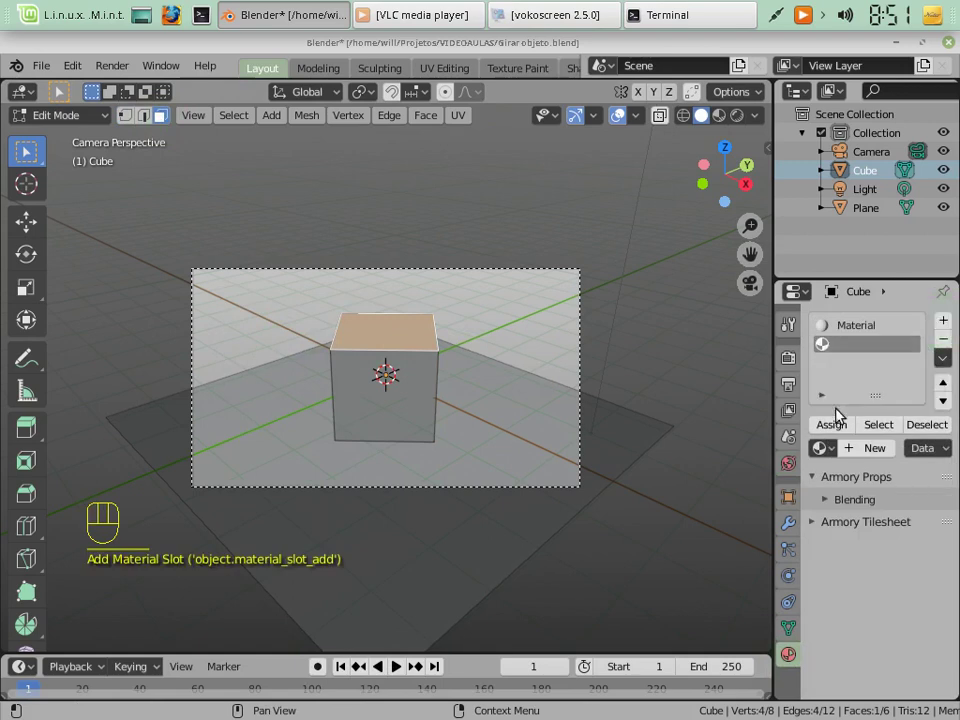
{"action": "left_click", "coordinate": [846, 346]}
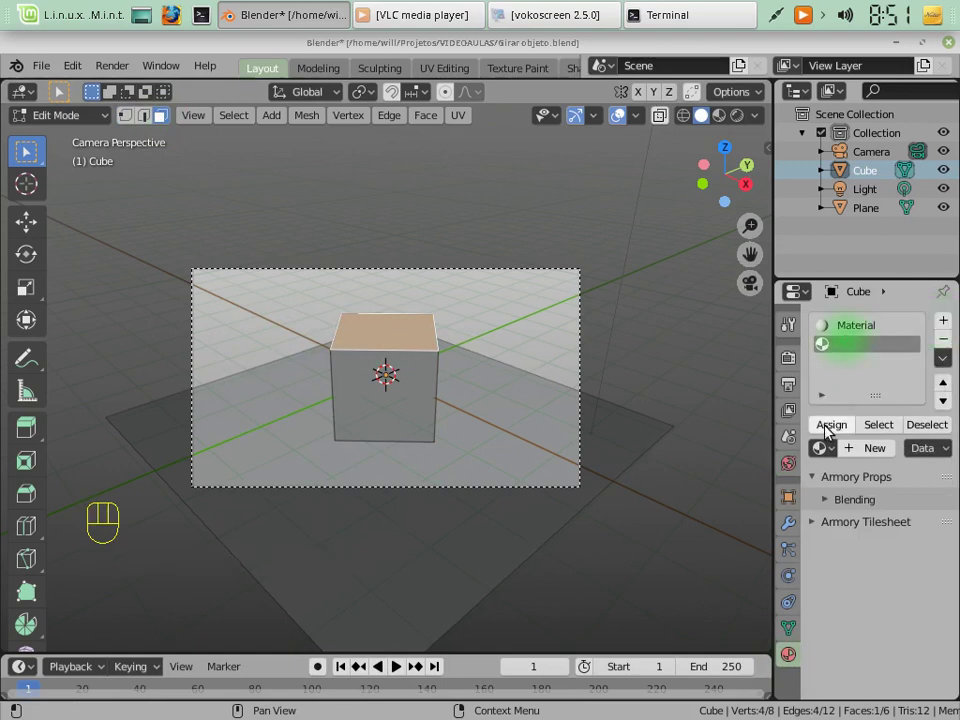
{"action": "left_click", "coordinate": [864, 452]}
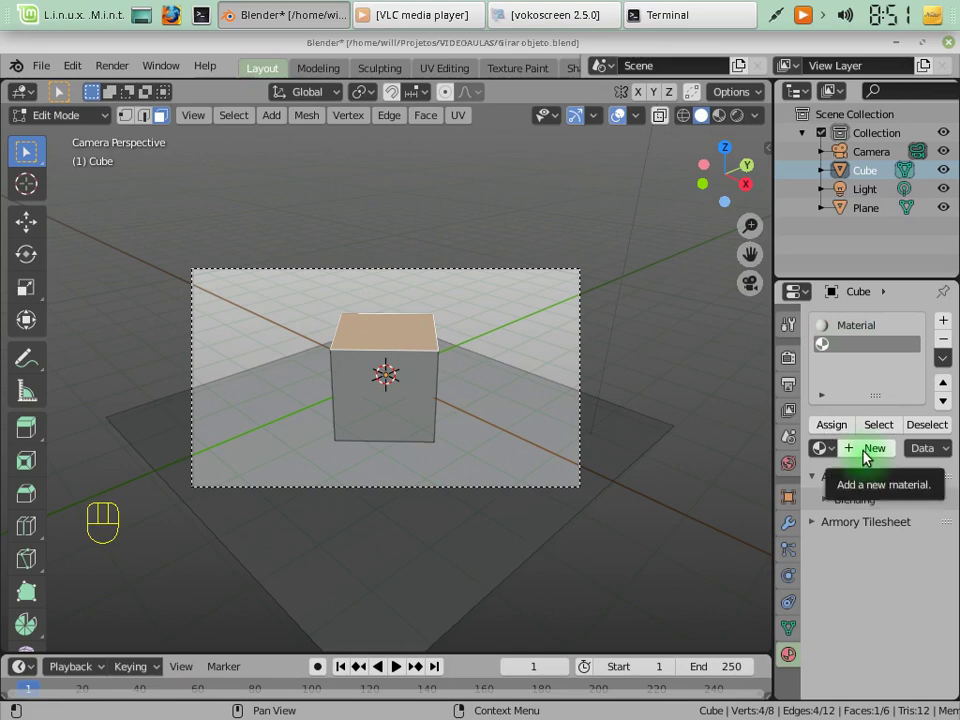
{"action": "left_click", "coordinate": [866, 450]}
{"action": "double_click", "coordinate": [855, 346]}
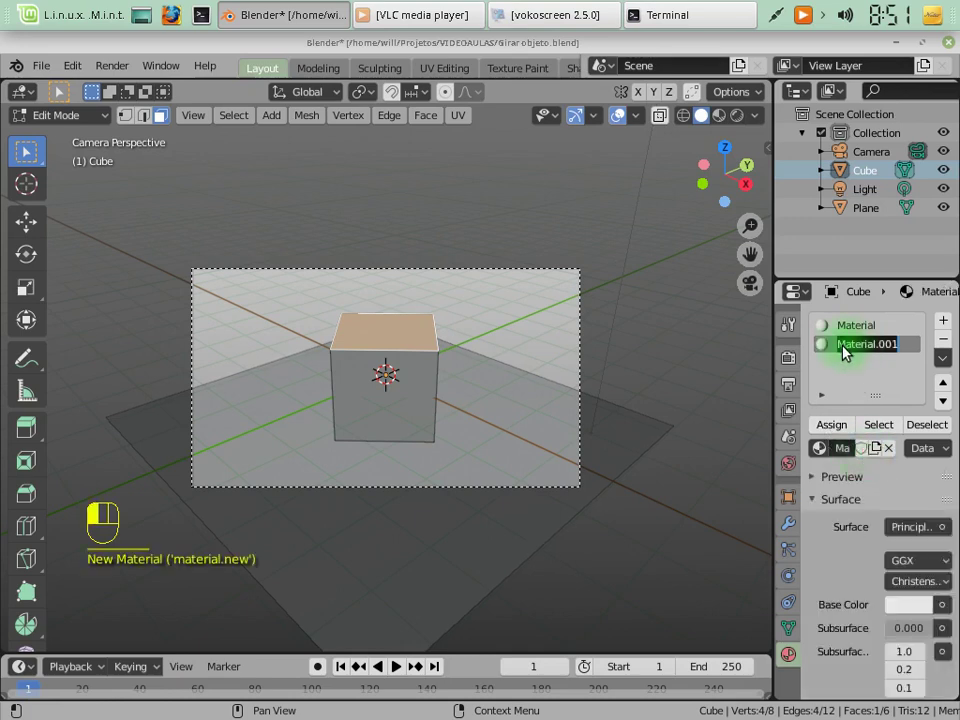
{"action": "key", "text": "BackSpace"}
{"action": "key", "text": "BackSpace"}
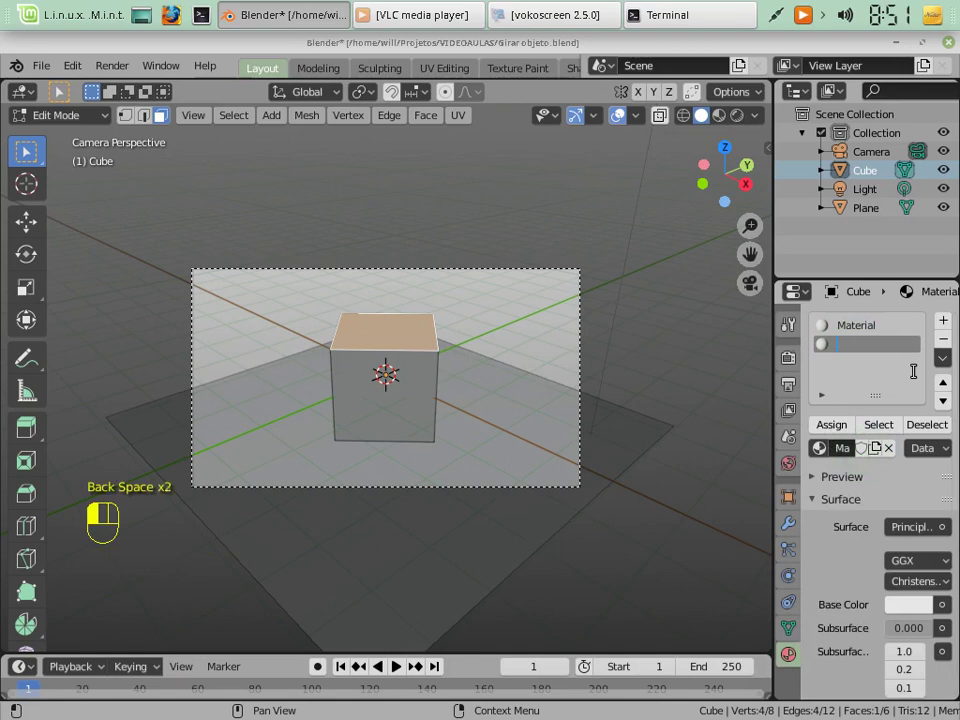
{"action": "type", "text": "MAzul"}
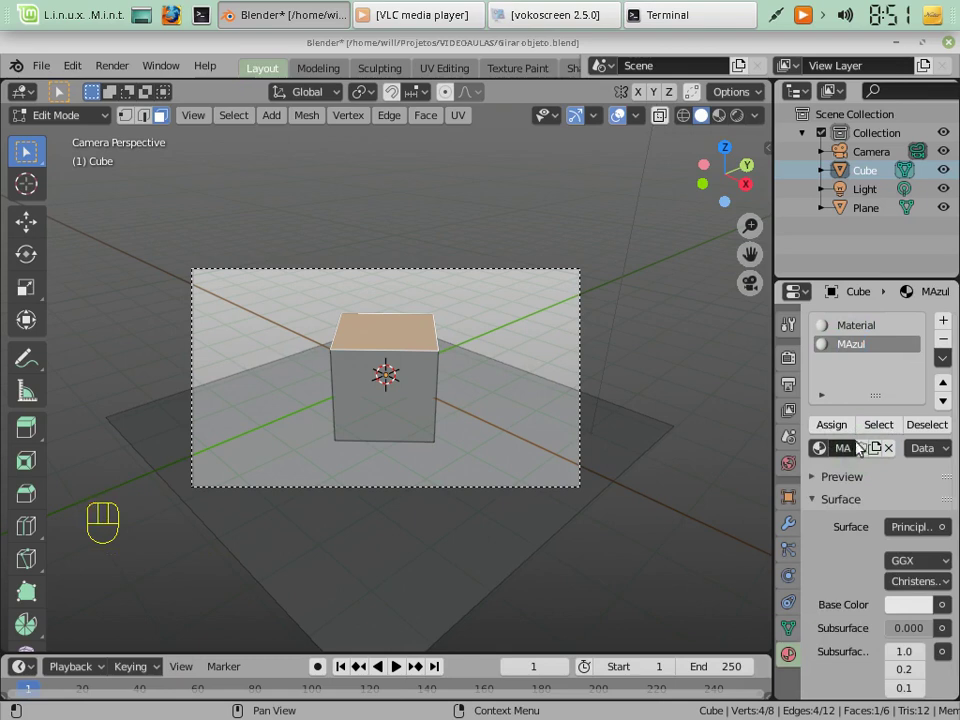
Set the MAzul material's base colour to a saturated blue
{"action": "left_click", "coordinate": [906, 605]}
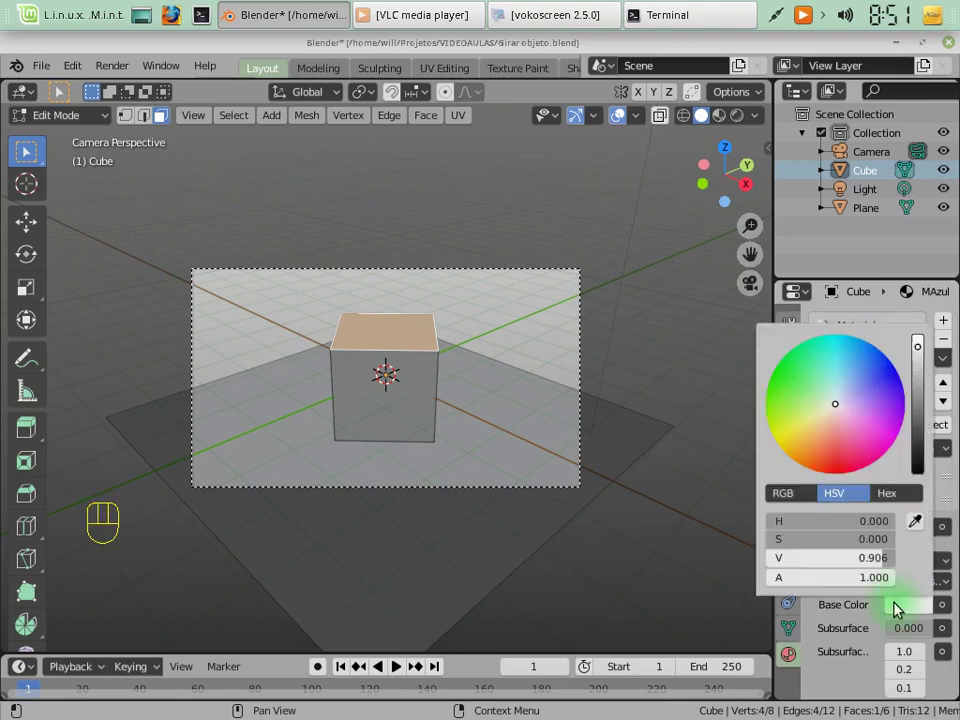
{"action": "left_click", "coordinate": [876, 375]}
{"action": "left_click_drag", "start_coordinate": [876, 375], "coordinate": [868, 342]}
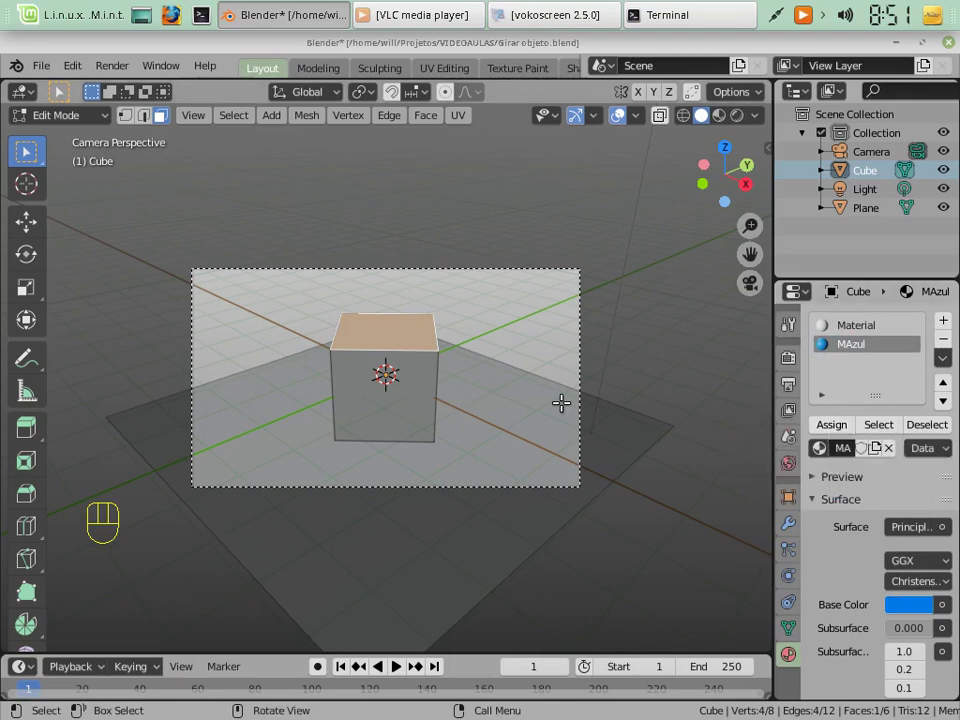
Assign the MAzul material to the cube's selected top face and run the game briefly to check it
{"action": "left_click", "coordinate": [831, 424]}
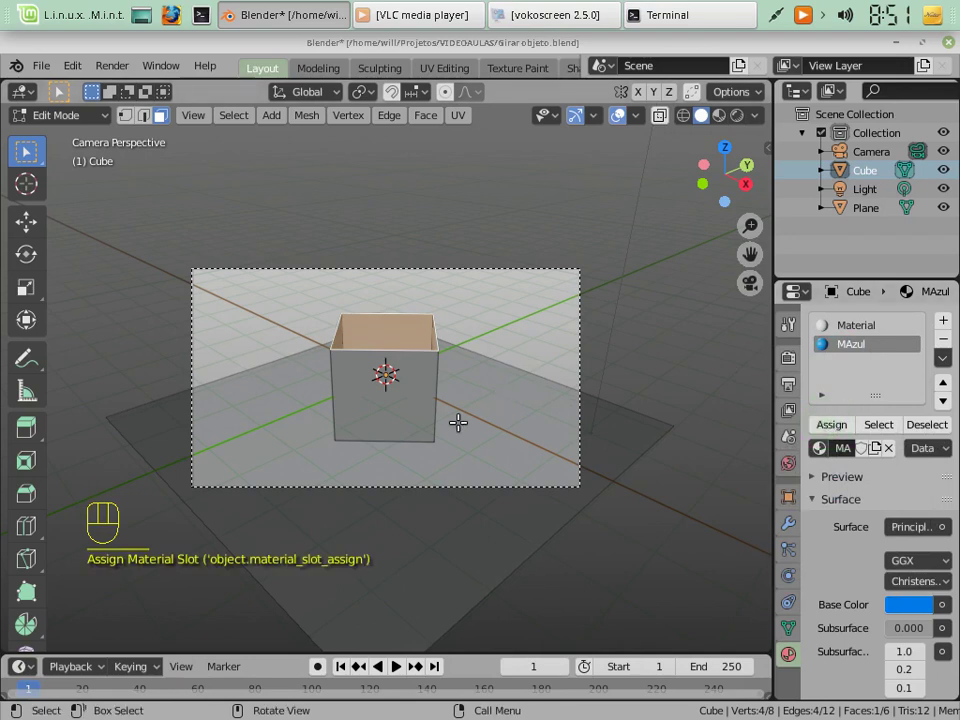
{"action": "key", "text": "F5"}
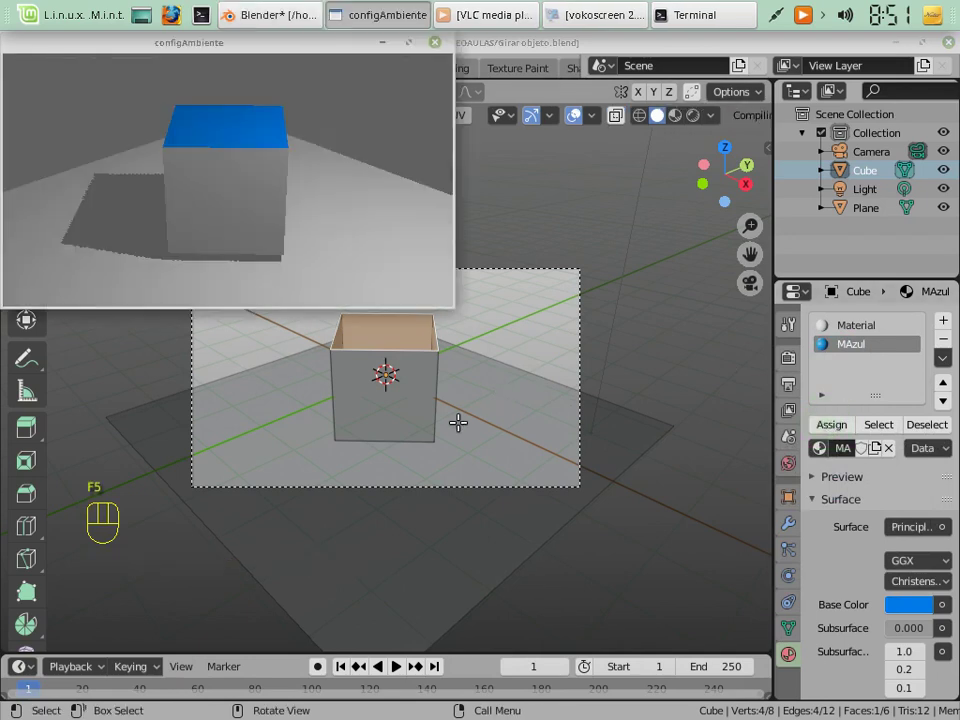
{"action": "left_click", "coordinate": [433, 43]}
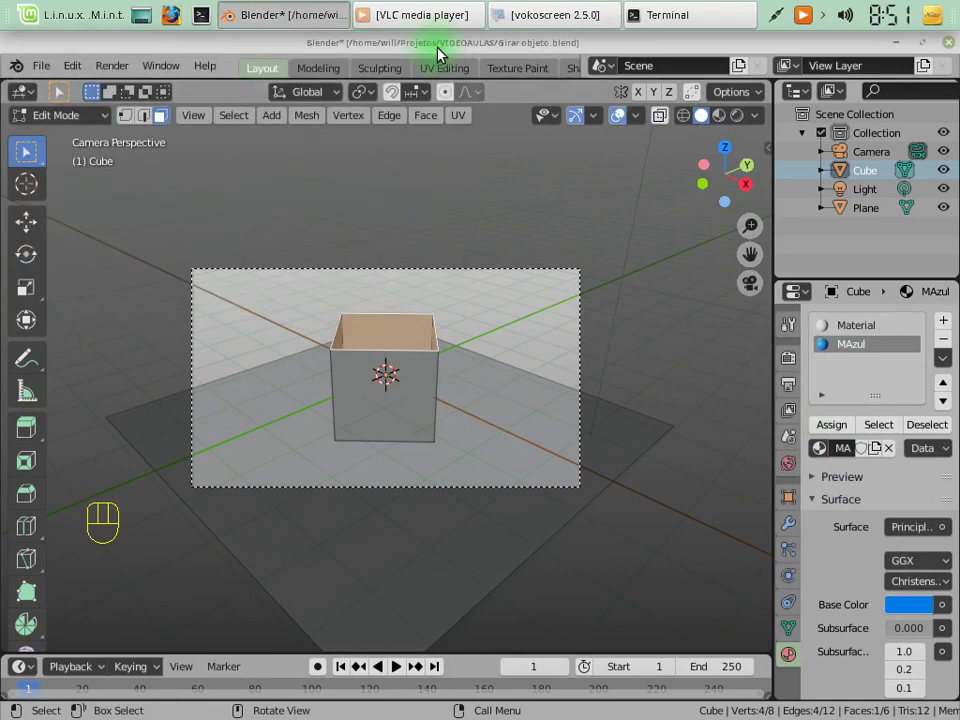
In the Compositing workspace, link the Keyboard node's Out to the Rotate Object node's In and set its object to Cube
{"action": "scroll", "coordinate": [487, 67], "scroll_direction": "down", "scroll_amount": 3}
{"action": "scroll", "coordinate": [470, 68], "scroll_direction": "down", "scroll_amount": 2}
{"action": "left_click", "coordinate": [452, 68]}
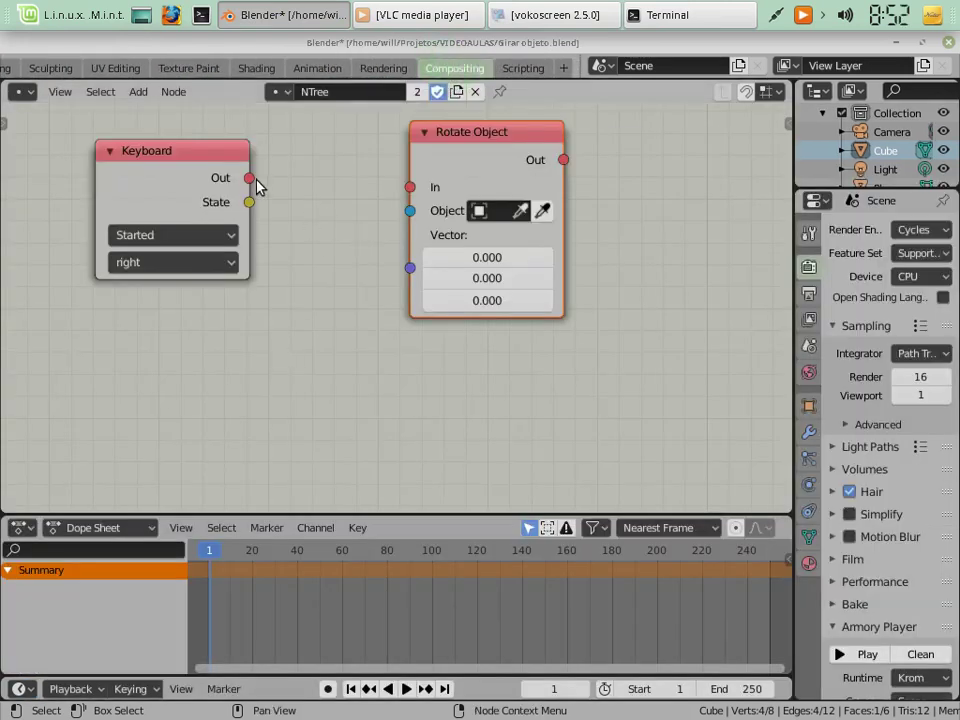
{"action": "left_click_drag", "start_coordinate": [268, 185], "coordinate": [410, 195]}
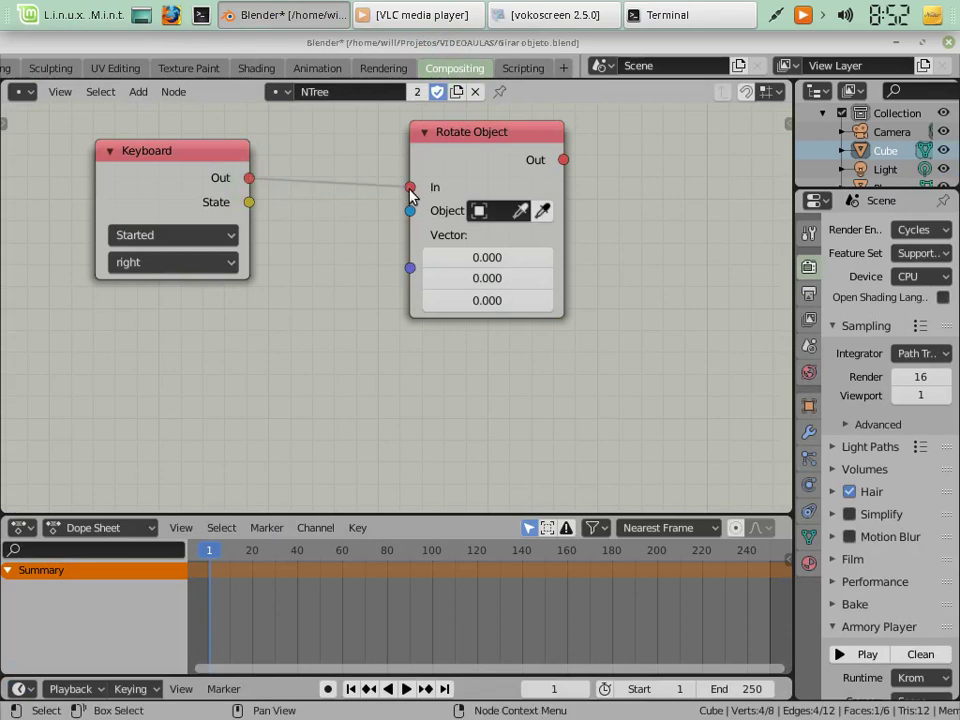
{"action": "left_click", "coordinate": [491, 212]}
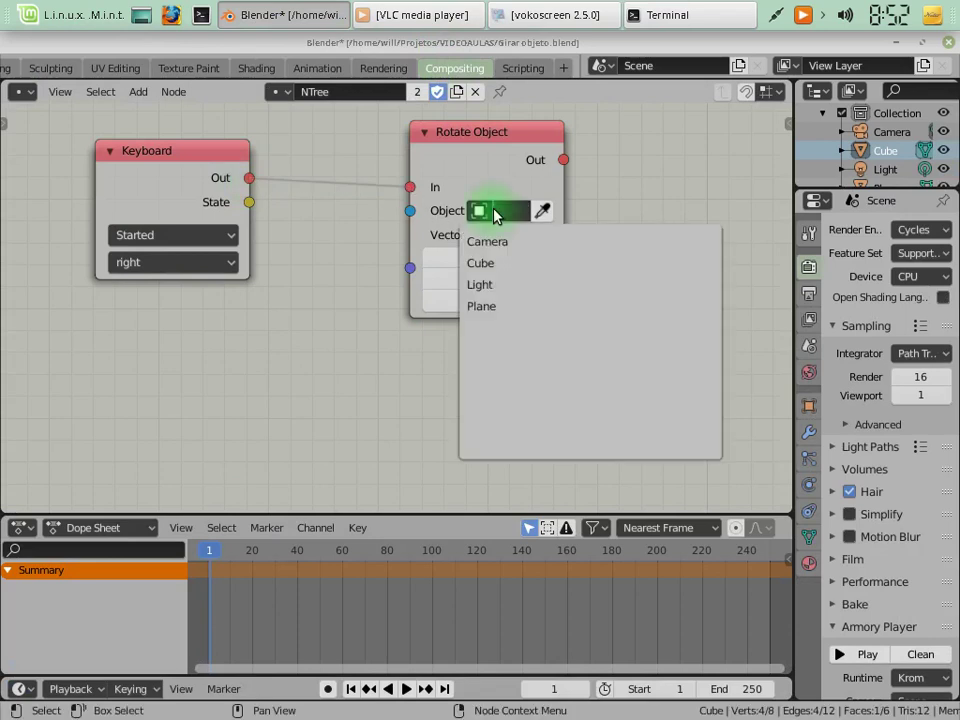
{"action": "left_click", "coordinate": [491, 263]}
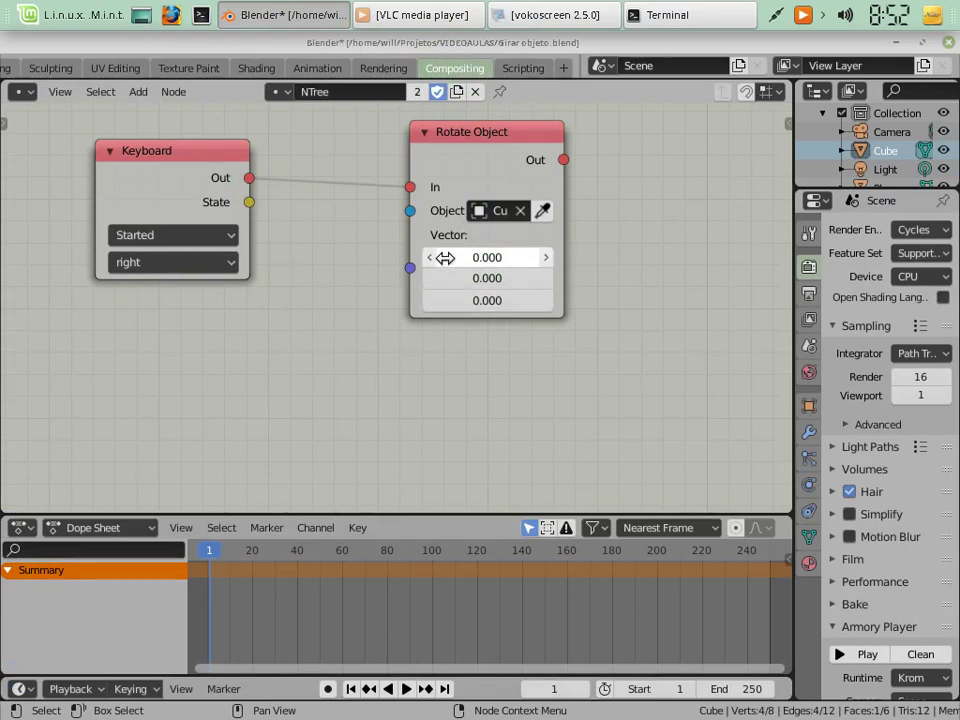
Check the cube in the Layout workspace, then set the Rotate Object vector's X to 0.100 and test-run the game
{"action": "scroll", "coordinate": [490, 70], "scroll_direction": "up", "scroll_amount": 5}
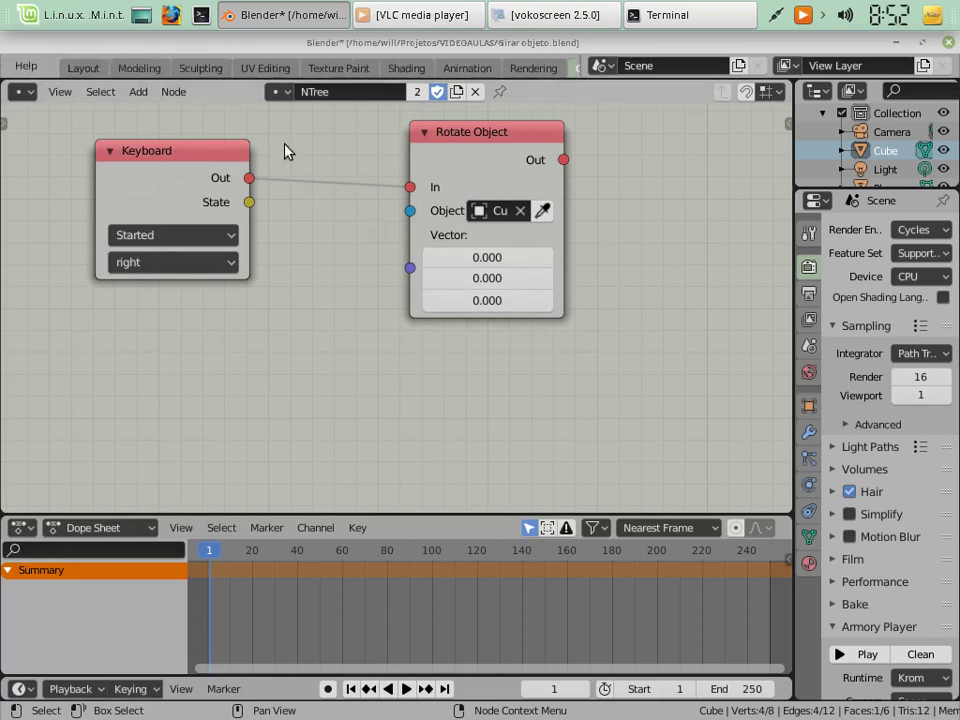
{"action": "left_click", "coordinate": [83, 67]}
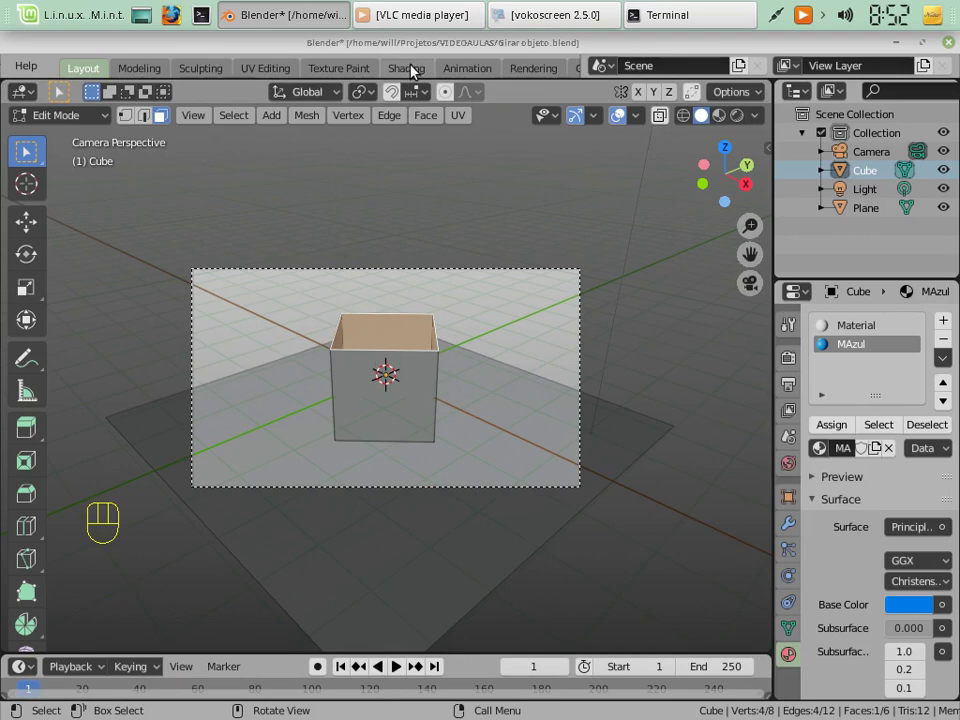
{"action": "scroll", "coordinate": [411, 67], "scroll_direction": "down", "scroll_amount": 3}
{"action": "left_click", "coordinate": [448, 68]}
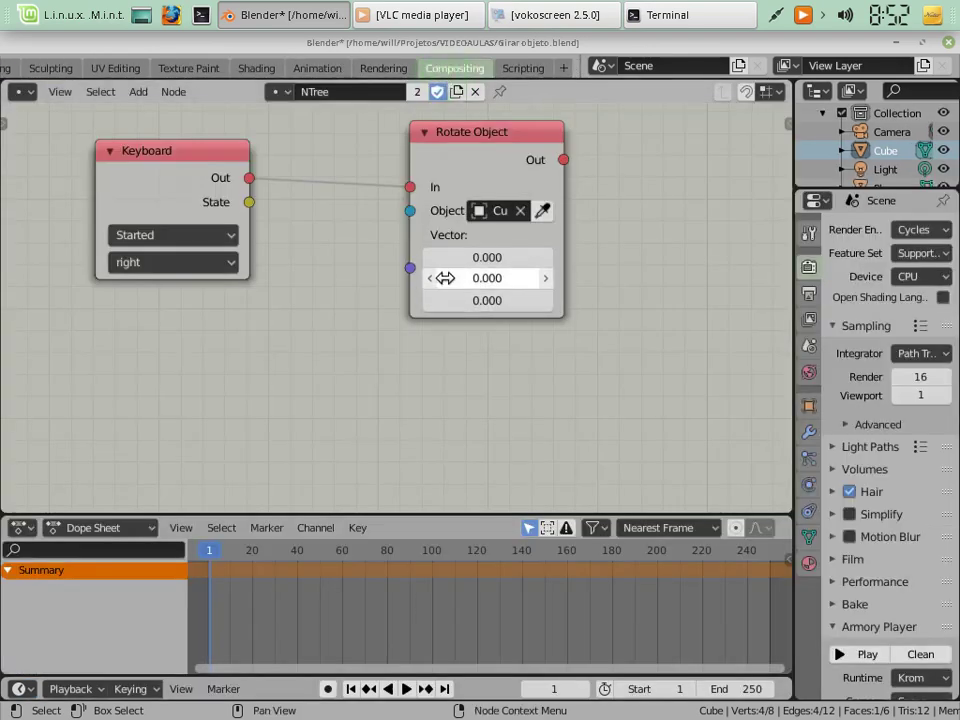
{"action": "left_click", "coordinate": [547, 258]}
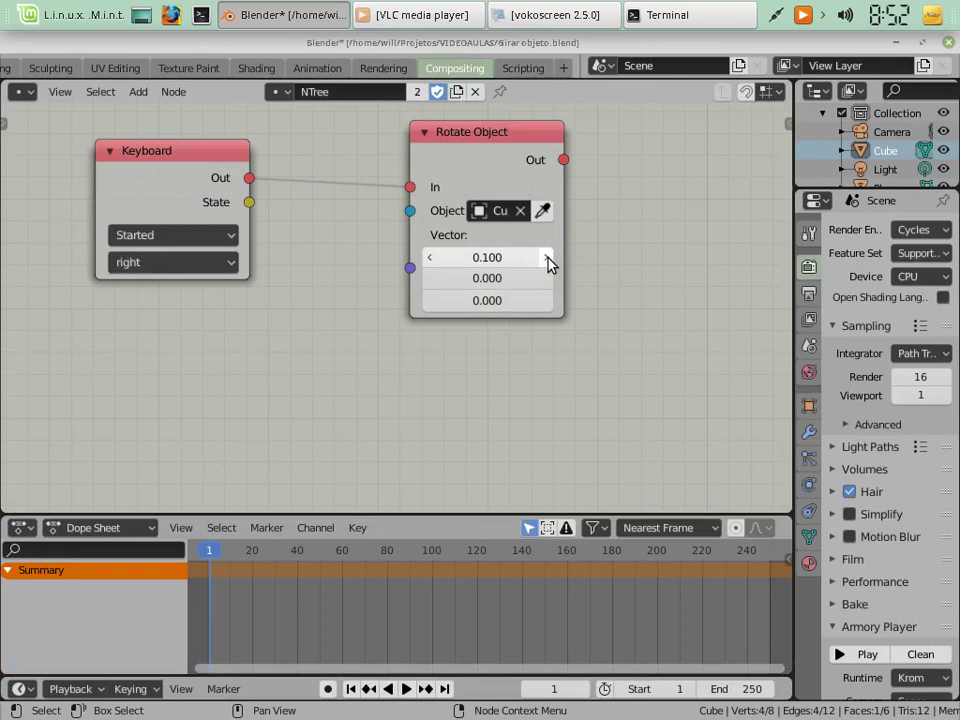
{"action": "key", "text": "F5"}
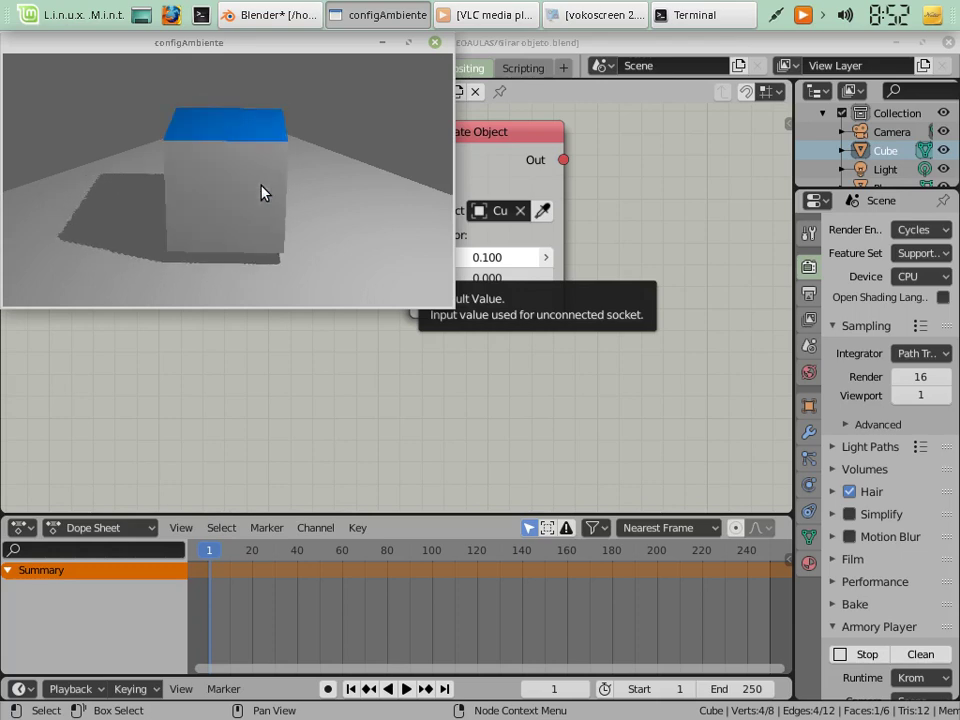
{"action": "left_click", "coordinate": [435, 43]}
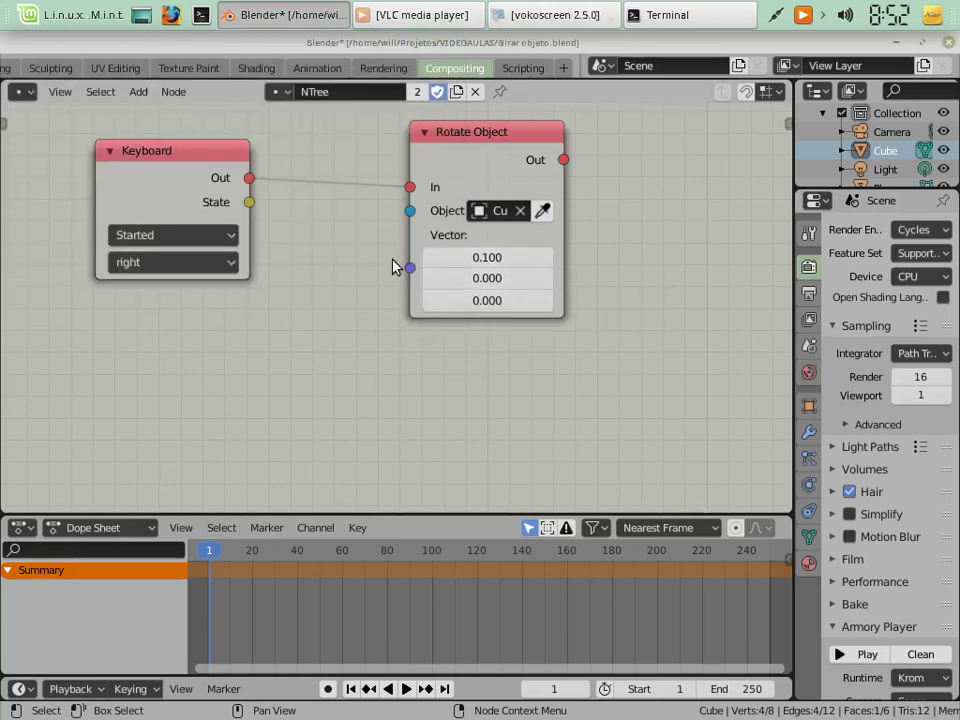
Reset the Rotate Object vector's X to zero, set its Y to 0.100 and test-run the game
{"action": "left_click", "coordinate": [430, 258]}
{"action": "left_click", "coordinate": [547, 281]}
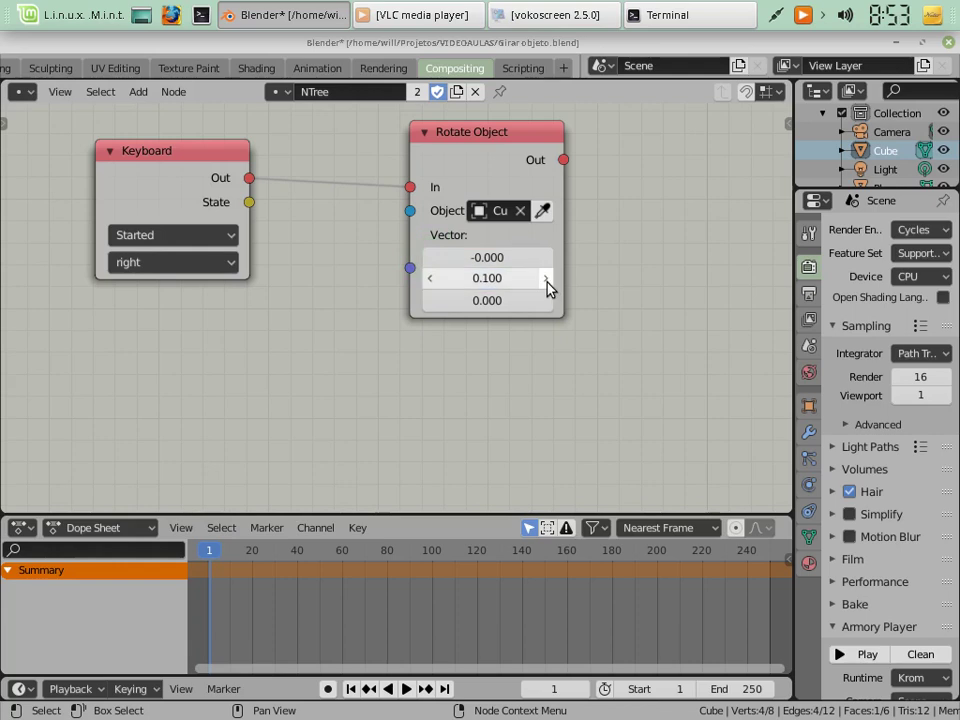
{"action": "key", "text": "F5"}
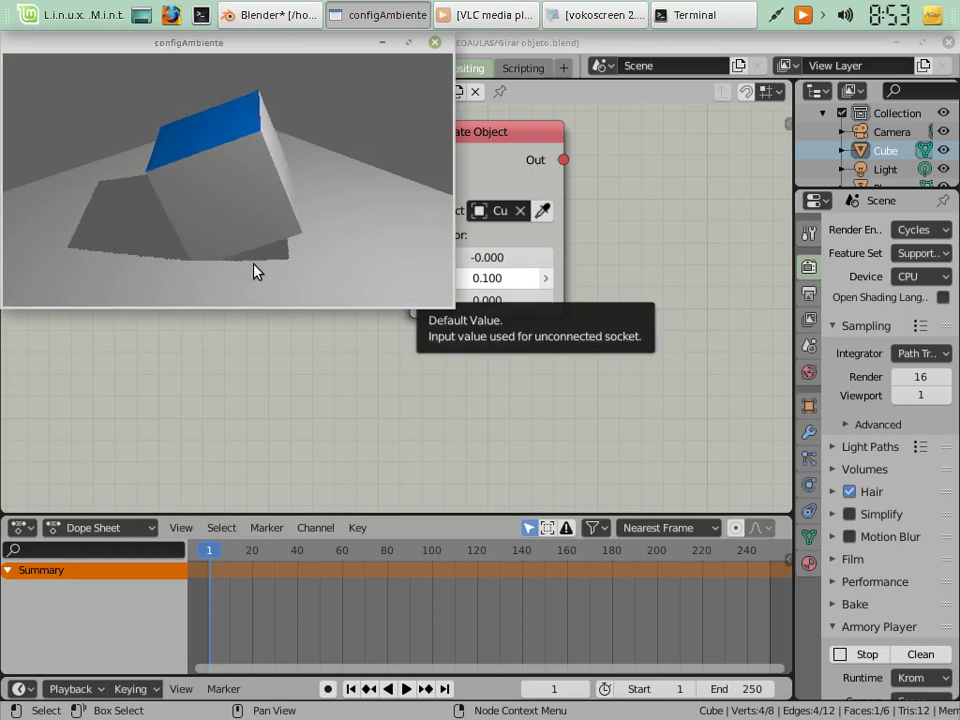
{"action": "left_click", "coordinate": [435, 43]}
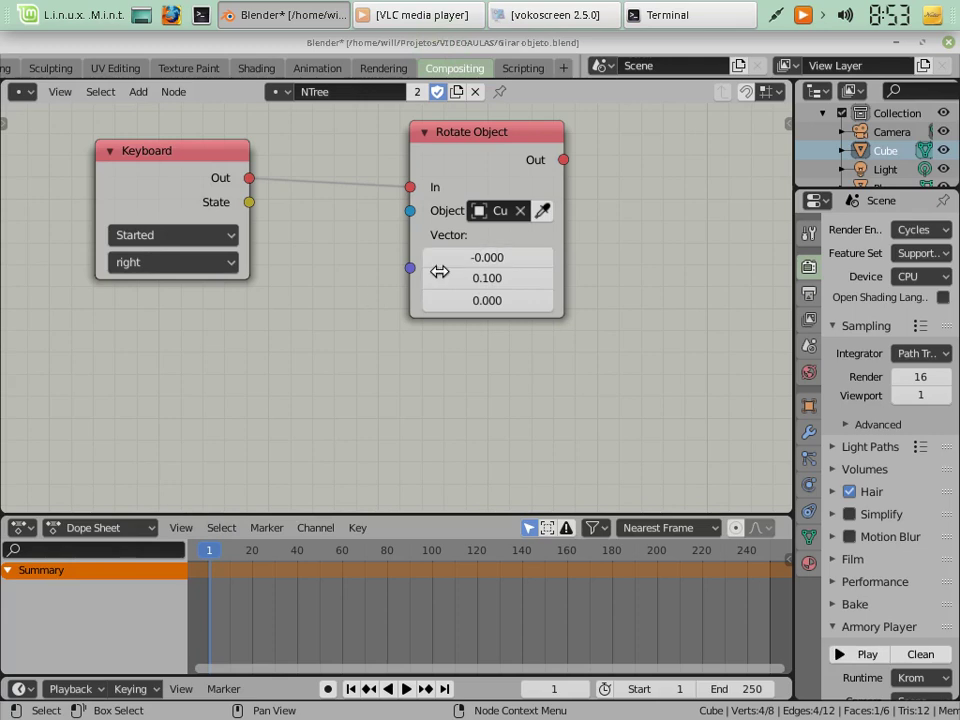
Reset the Rotate Object vector's Y to zero, set its Z to 0.400 and test-run the game
{"action": "left_click_drag", "start_coordinate": [439, 279], "coordinate": [424, 279]}
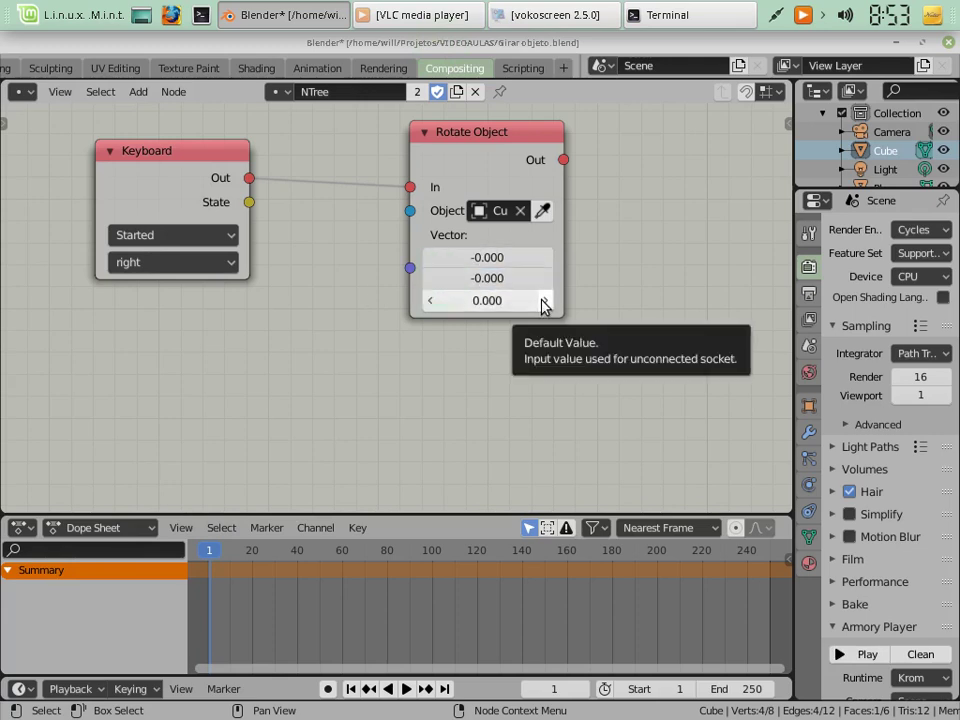
{"action": "left_click", "coordinate": [544, 305]}
{"action": "left_click", "coordinate": [544, 305]}
{"action": "left_click", "coordinate": [544, 305]}
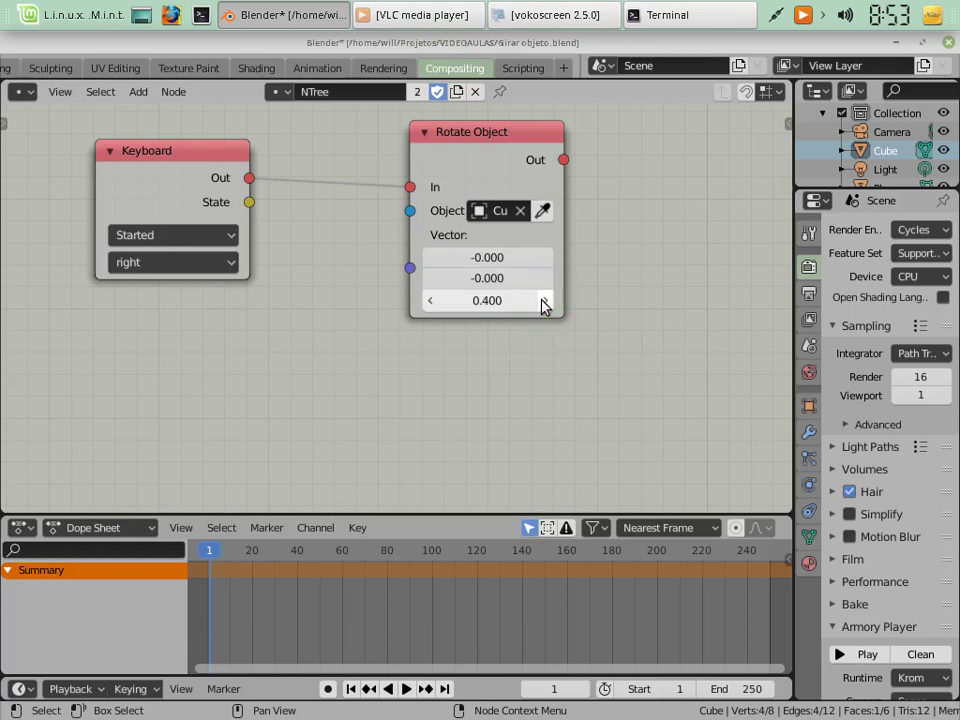
{"action": "key", "text": "F5"}
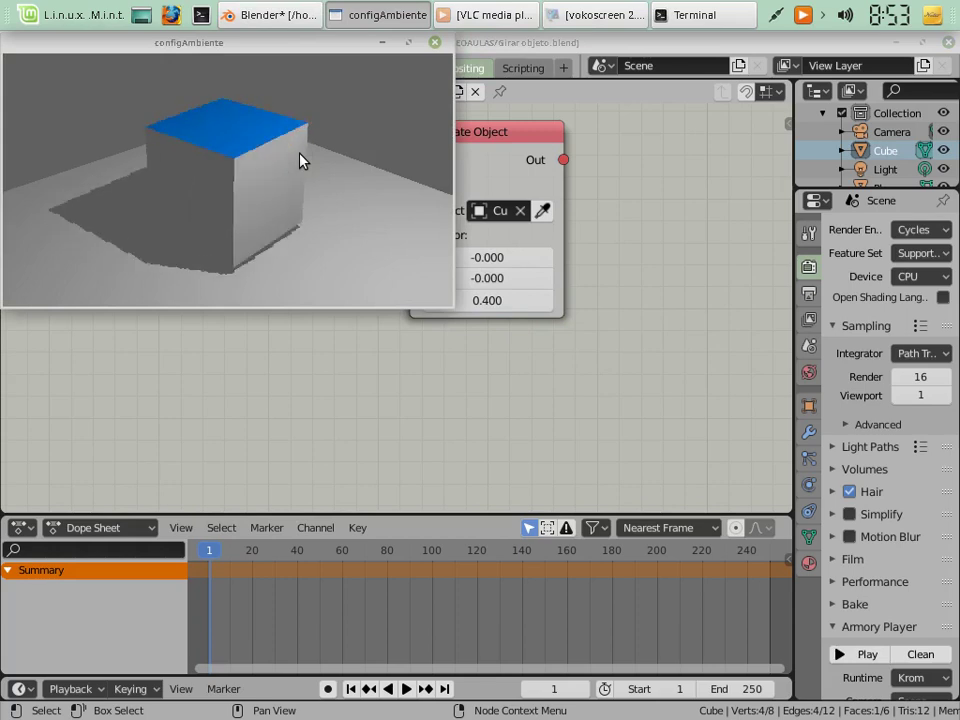
{"action": "left_click", "coordinate": [434, 43]}
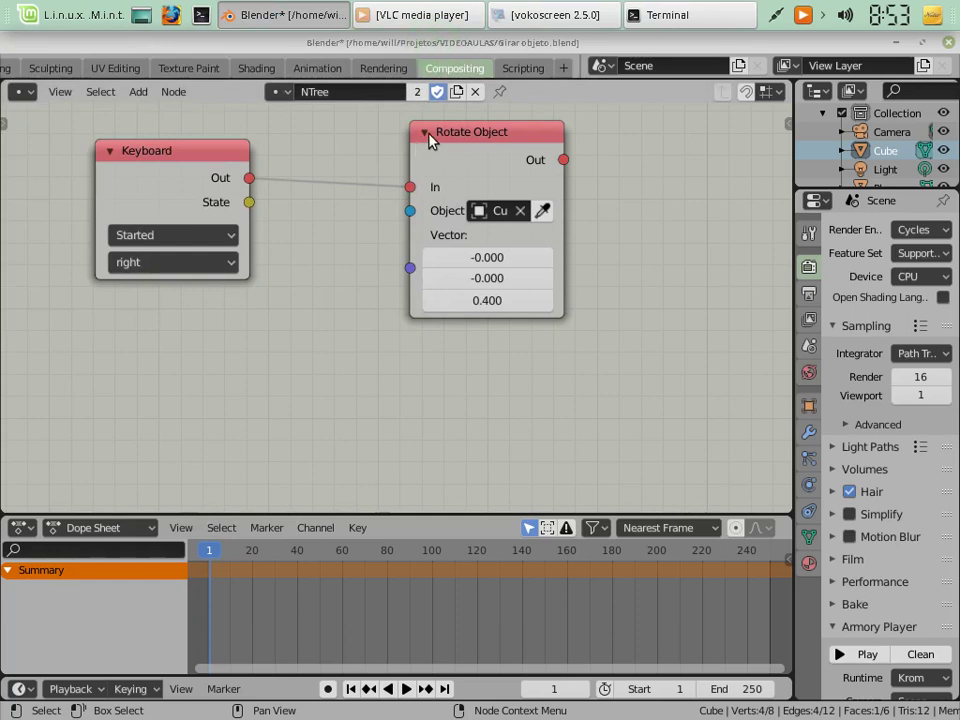
Add a Rotate Object Around Axis node, reroute the Keyboard link to its In, and move the Rotate Object node down out of the way
{"action": "left_click", "coordinate": [139, 92]}
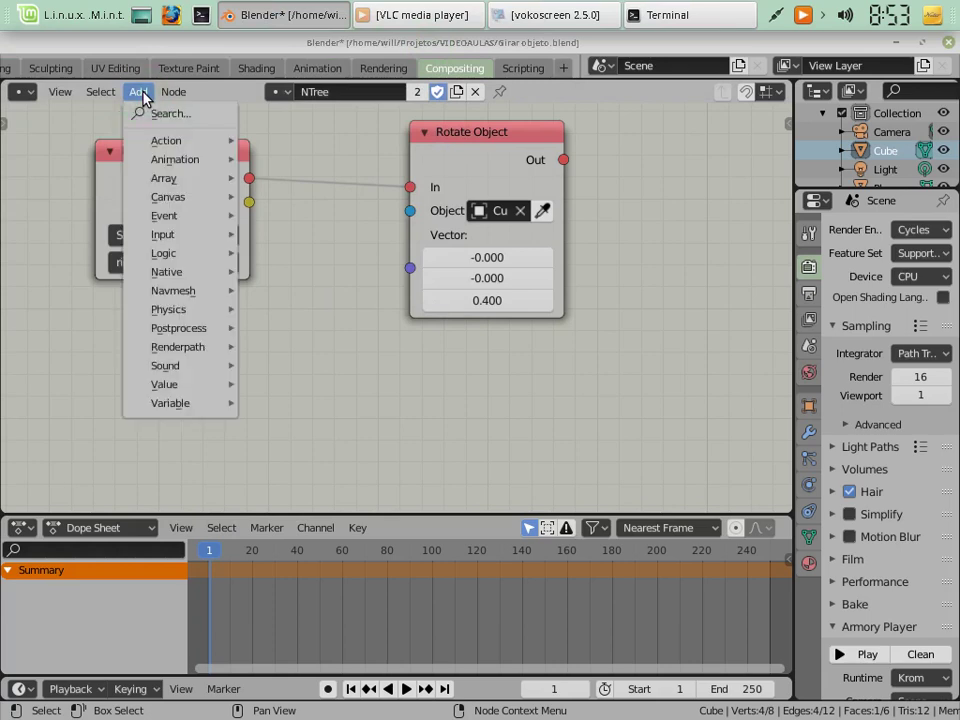
{"action": "mouse_move", "coordinate": [225, 140]}
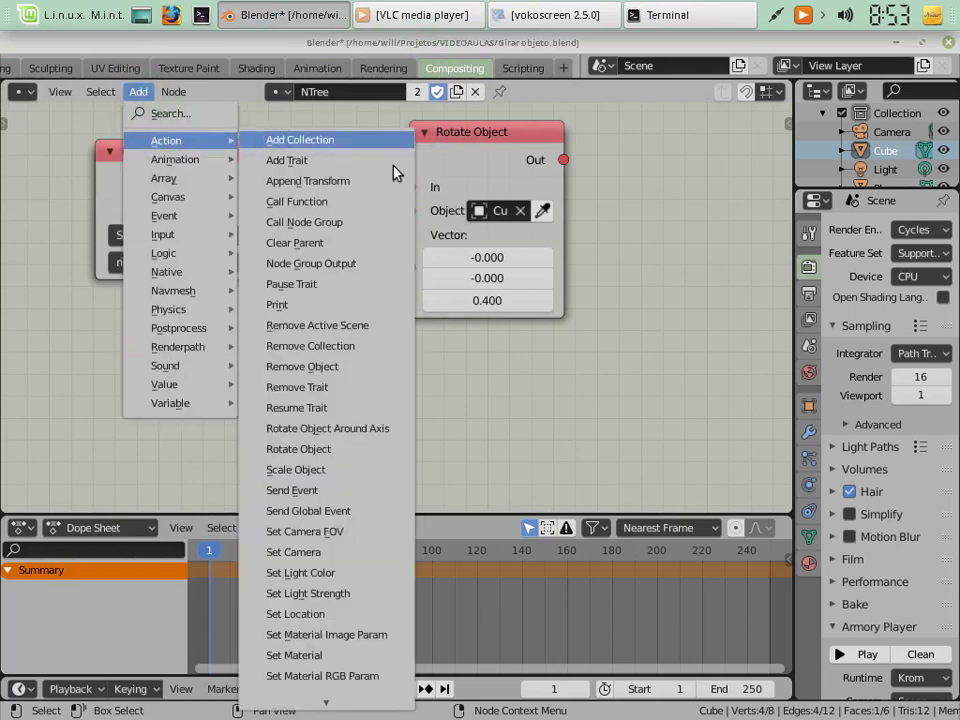
{"action": "left_click", "coordinate": [333, 432]}
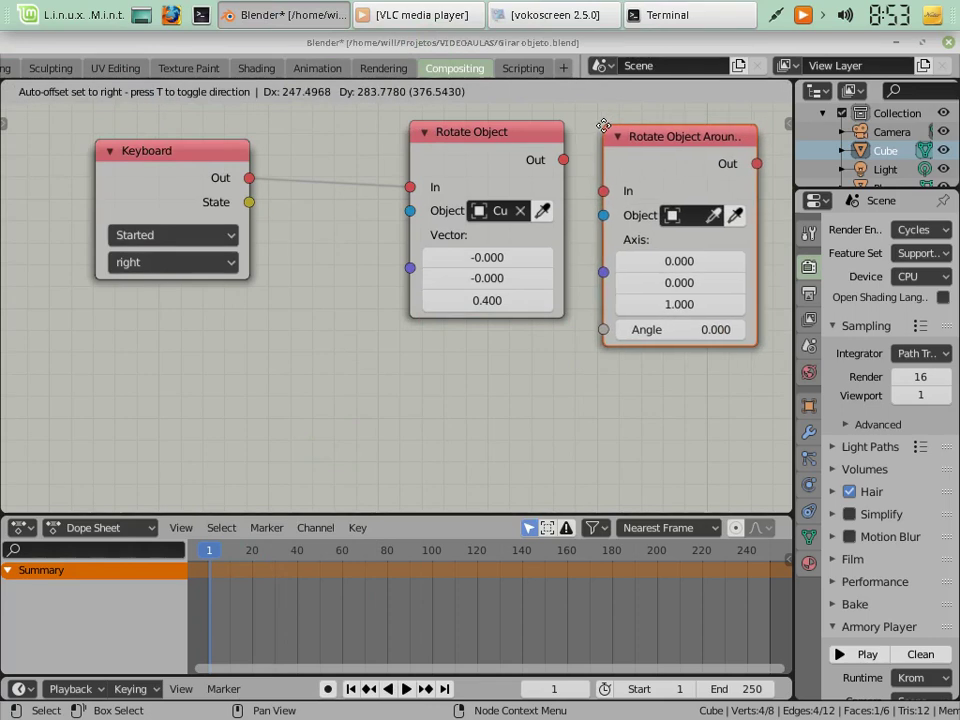
{"action": "left_click", "coordinate": [597, 142]}
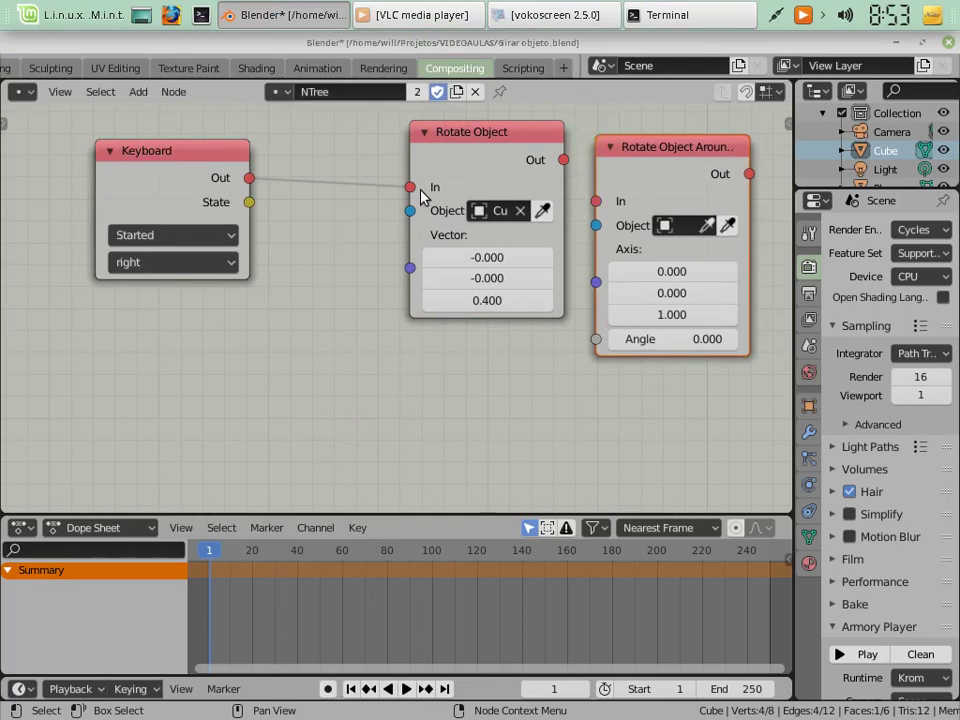
{"action": "left_click_drag", "start_coordinate": [411, 188], "coordinate": [597, 202]}
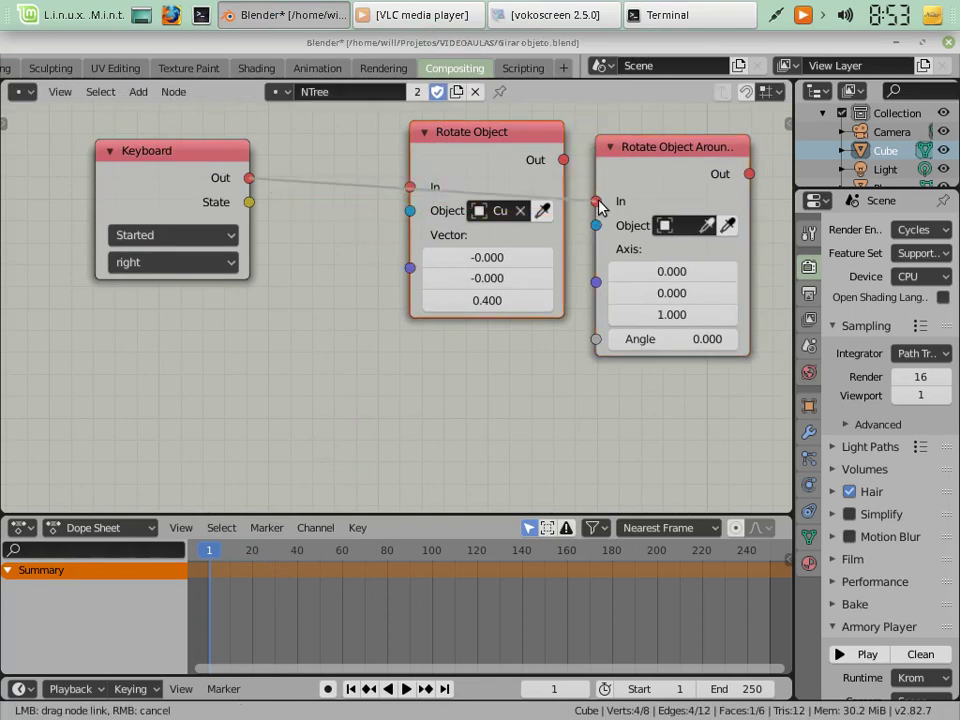
{"action": "left_click_drag", "start_coordinate": [505, 133], "coordinate": [432, 290]}
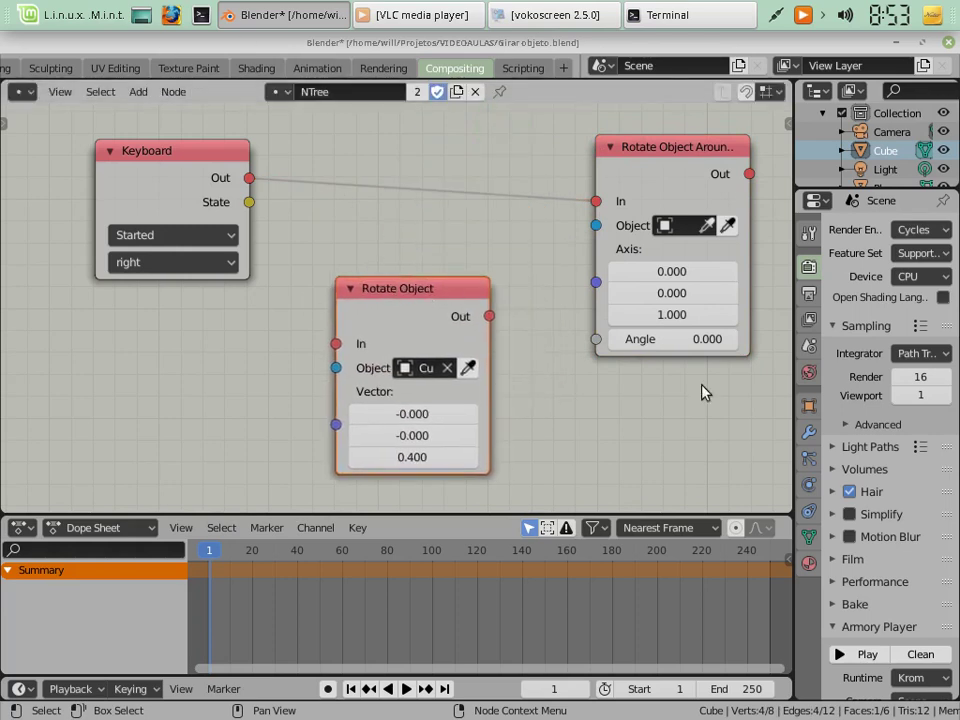
Set the Rotate Object Around Axis node's object to Cube and its angle to 0.100, then test-run the game
{"action": "left_click", "coordinate": [677, 227]}
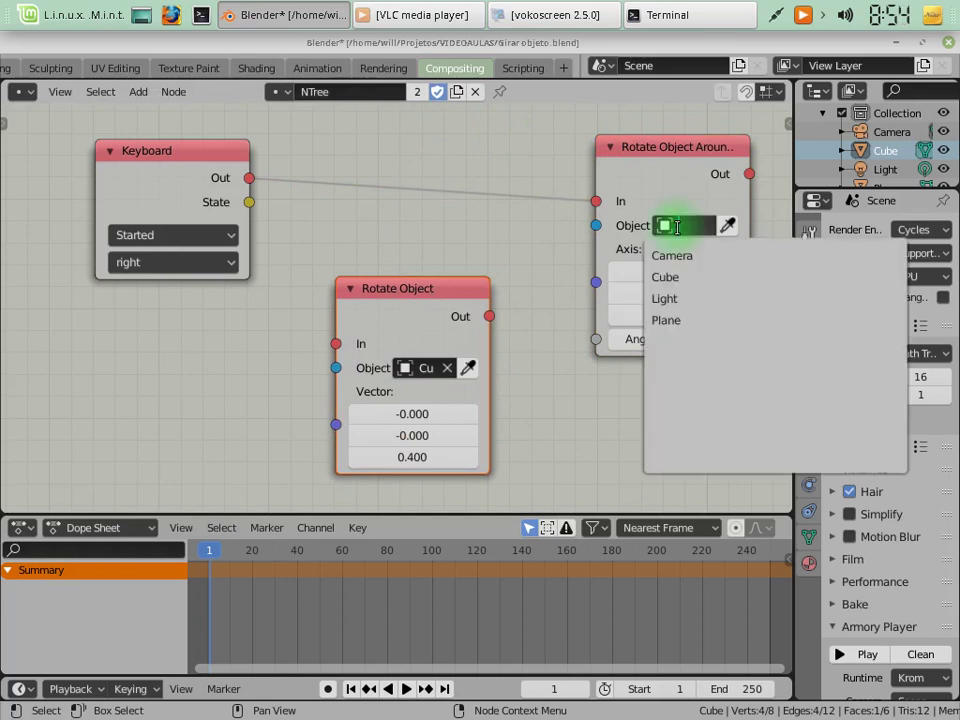
{"action": "left_click", "coordinate": [668, 277]}
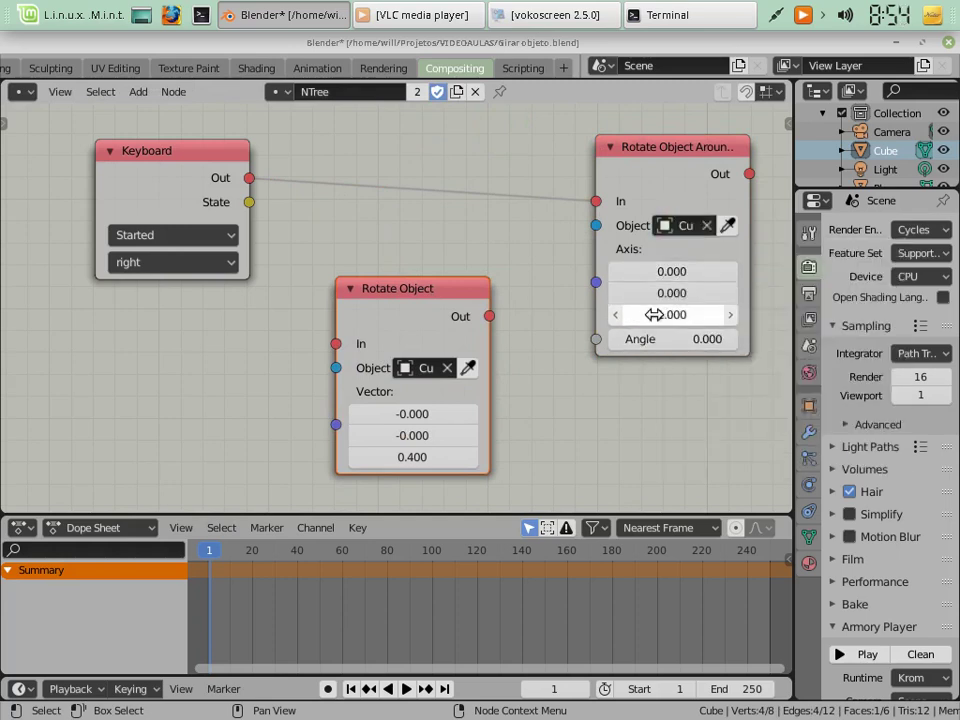
{"action": "left_click_drag", "start_coordinate": [663, 312], "coordinate": [677, 316]}
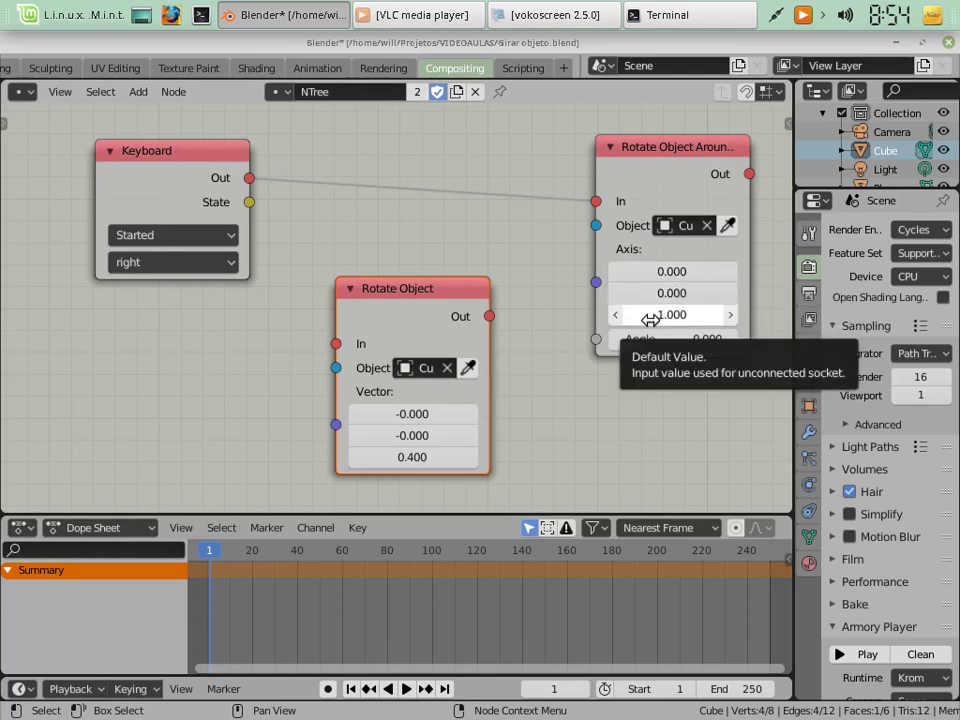
{"action": "left_click", "coordinate": [730, 340]}
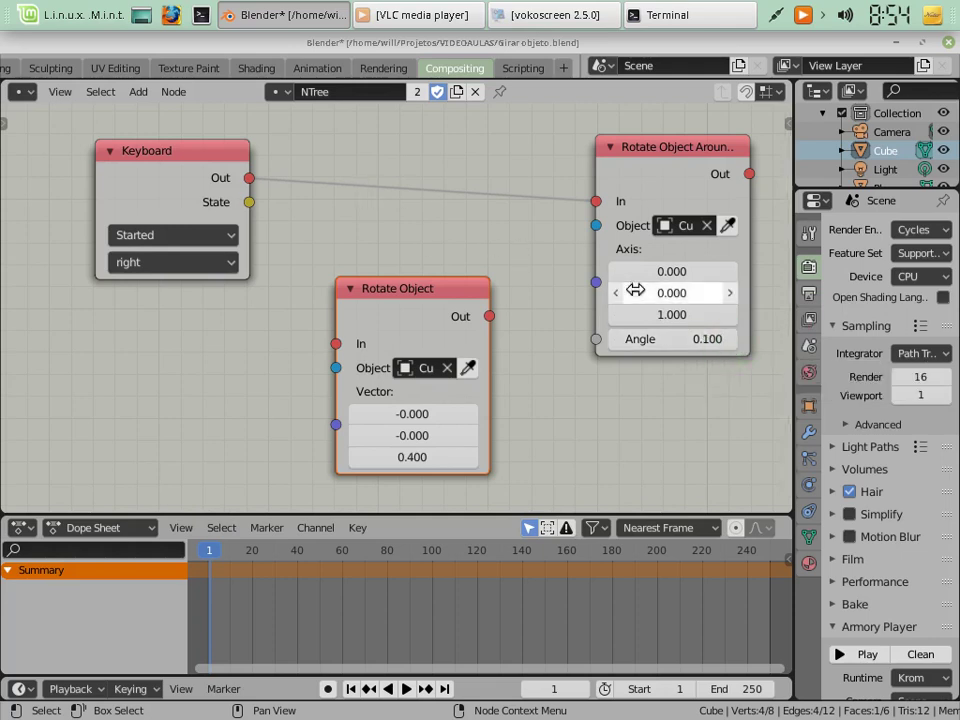
{"action": "key", "text": "F5"}
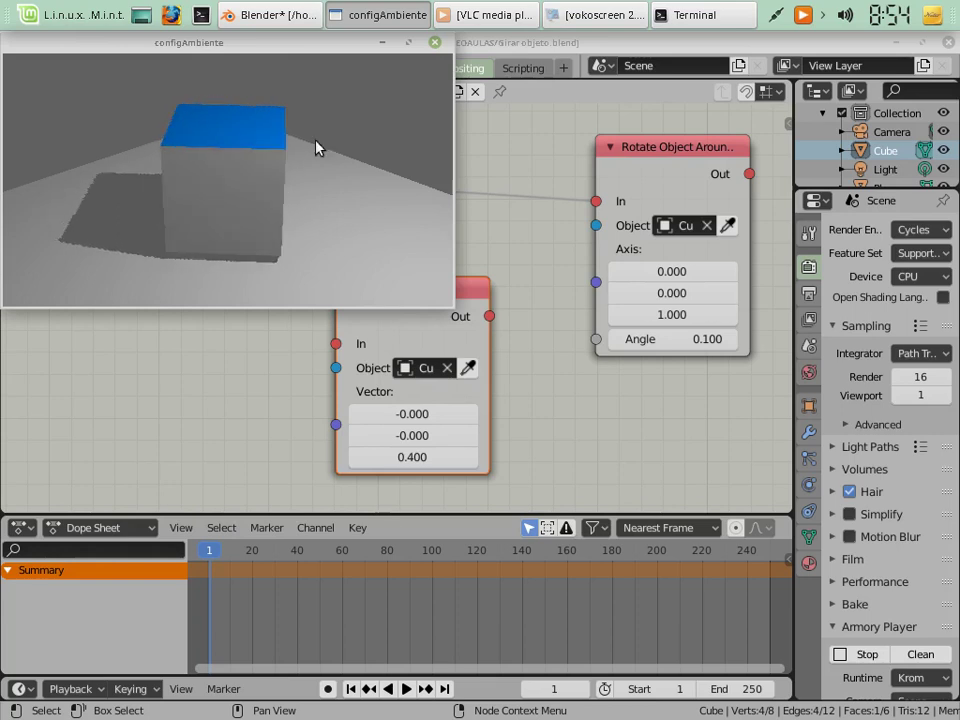
{"action": "left_click", "coordinate": [435, 42]}
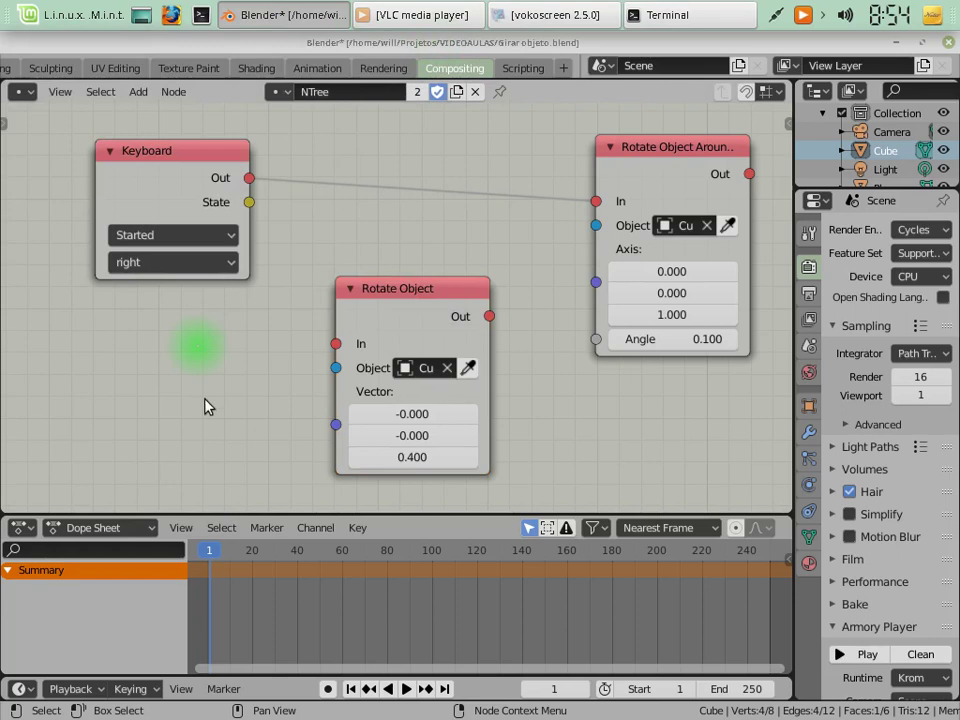
Duplicate the Keyboard node and place the copy directly below the original
{"action": "left_click", "coordinate": [170, 186]}
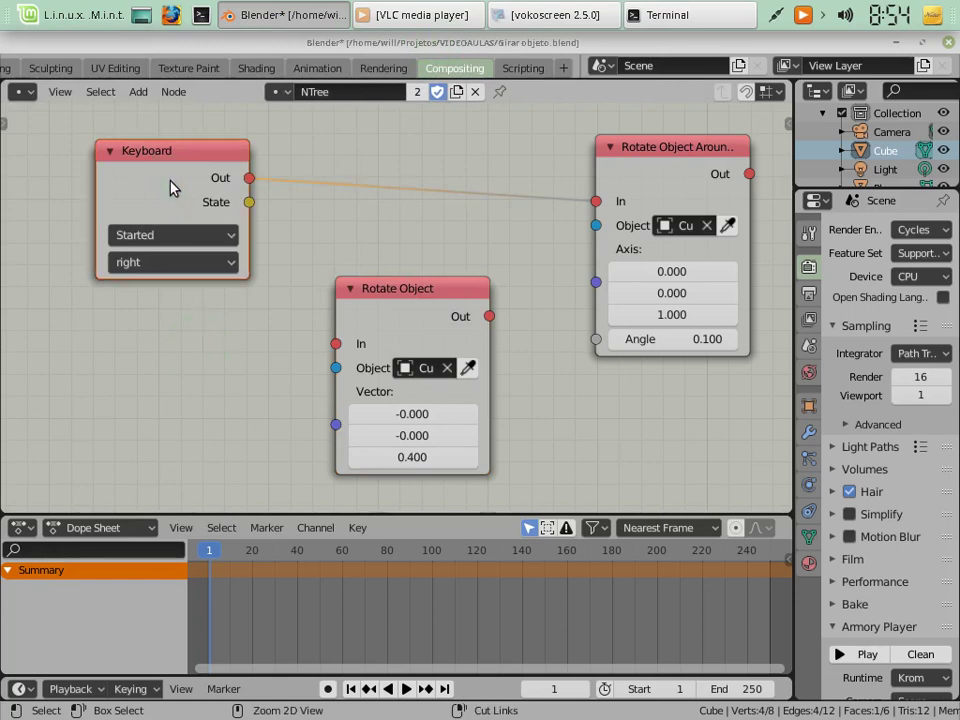
{"action": "left_click", "coordinate": [170, 186], "text": "ctrl"}
{"action": "key", "text": "shift+d"}
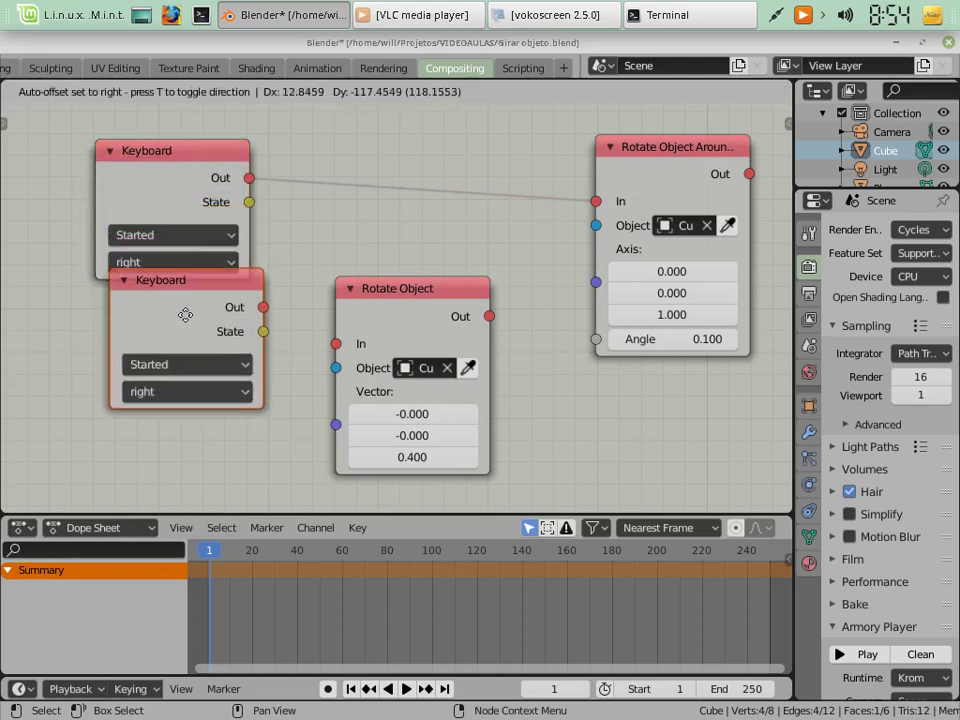
{"action": "left_click", "coordinate": [171, 362]}
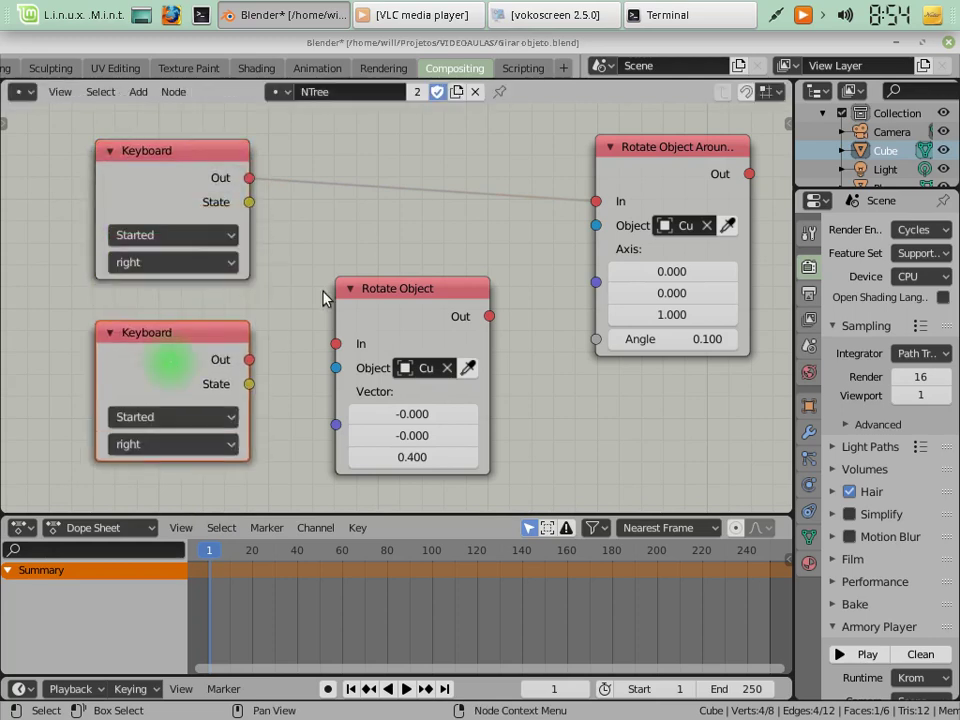
Shift the Rotate Object Around Axis node slightly toward the Keyboard nodes and delete the Rotate Object node
{"action": "left_click_drag", "start_coordinate": [671, 147], "coordinate": [628, 138]}
{"action": "left_click", "coordinate": [415, 300]}
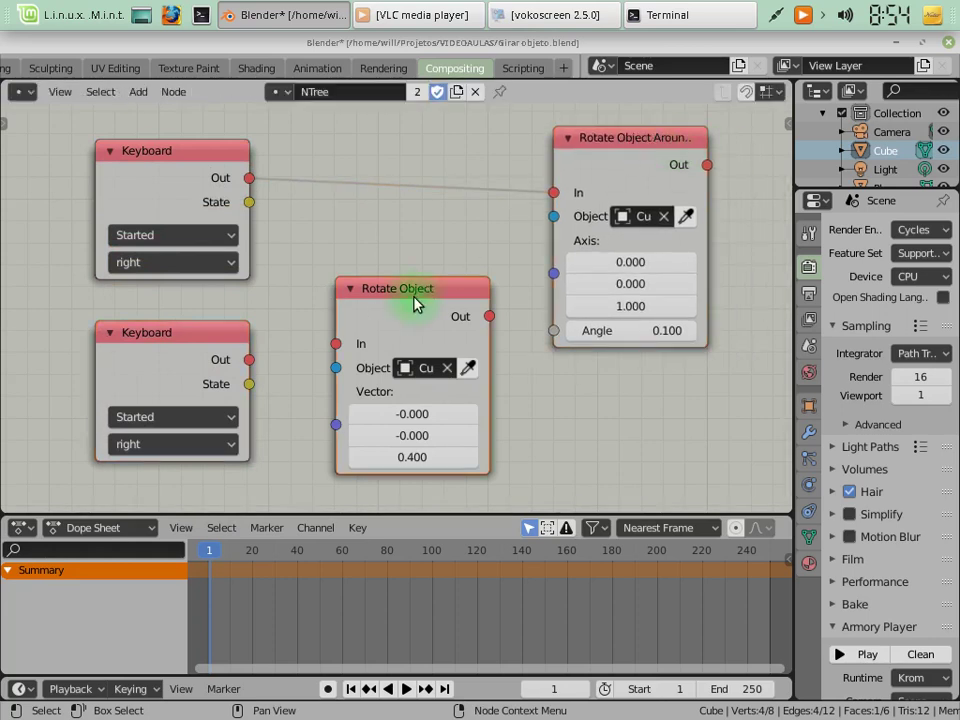
{"action": "key", "text": "x"}
Duplicate the Rotate Object Around Axis node, place the copy below, and link the lower Keyboard node's Out to its In
{"action": "left_click", "coordinate": [672, 129]}
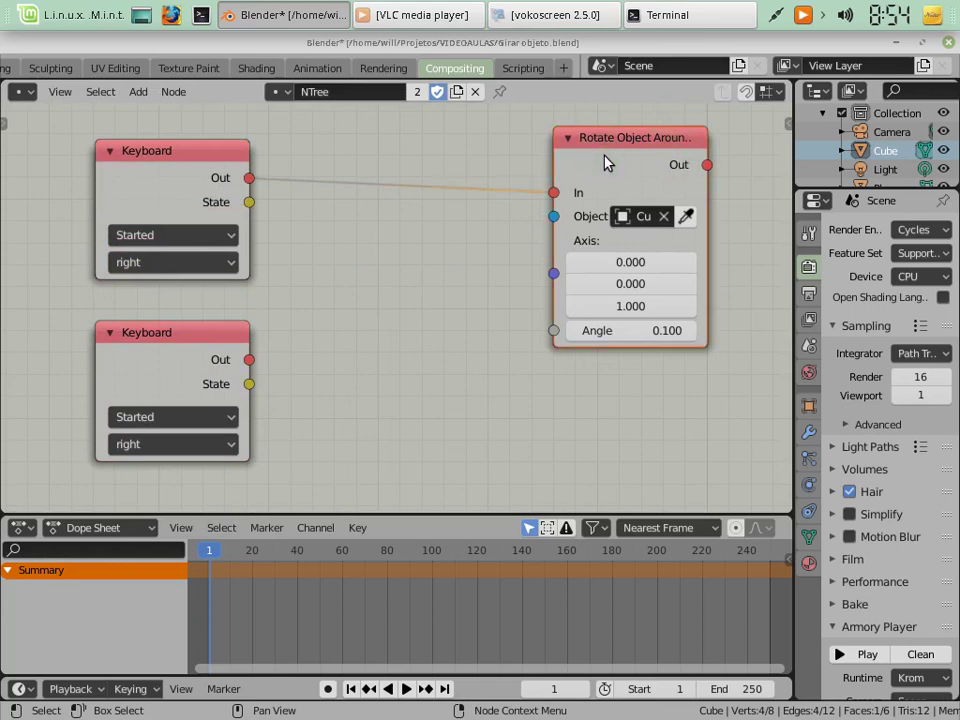
{"action": "left_click_drag", "start_coordinate": [608, 138], "coordinate": [598, 352]}
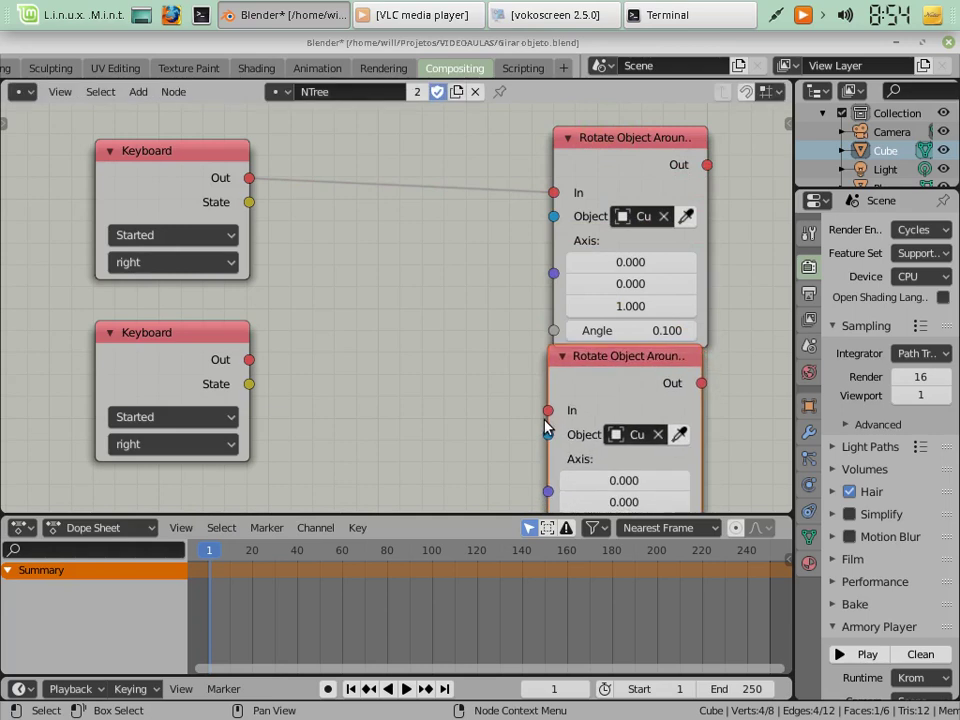
{"action": "left_click_drag", "start_coordinate": [547, 410], "coordinate": [249, 360]}
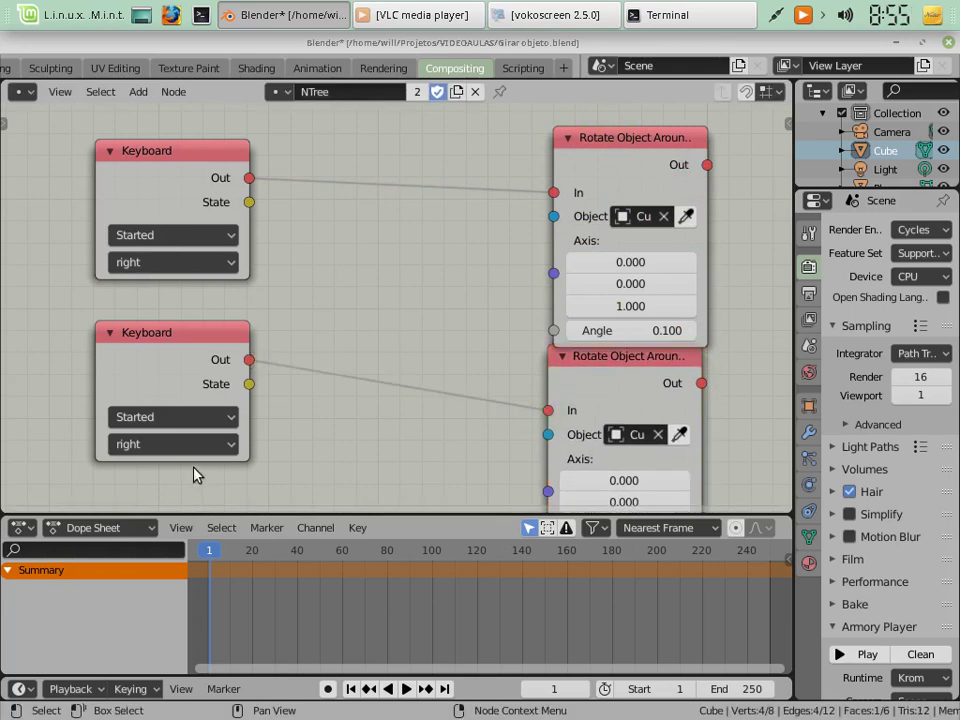
Set the lower Keyboard node's key to left
{"action": "left_click", "coordinate": [179, 447]}
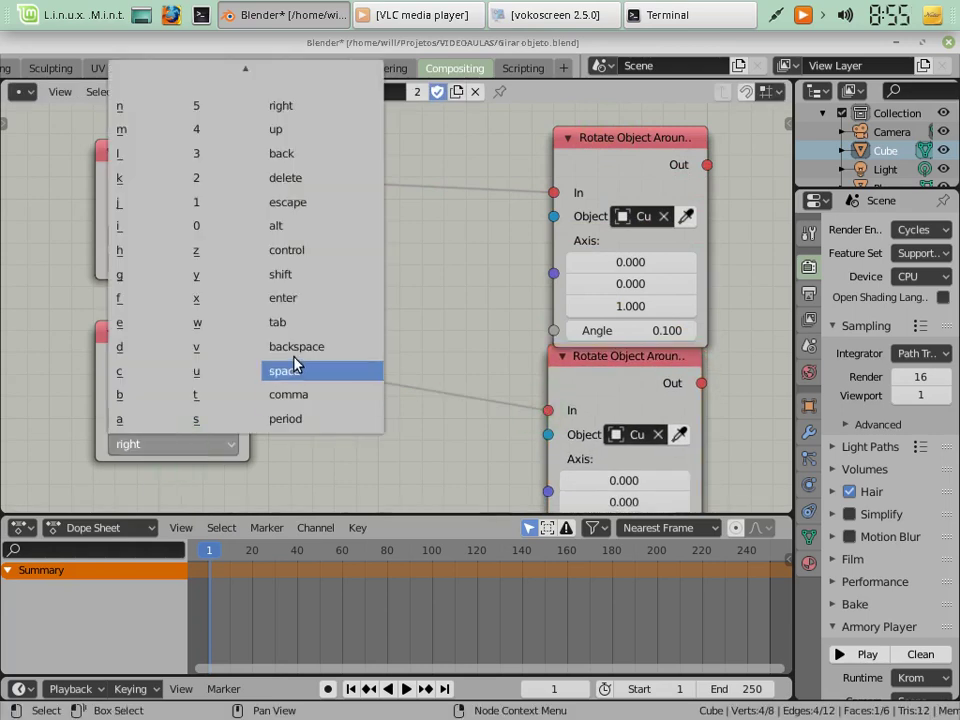
{"action": "key", "text": "Escape"}
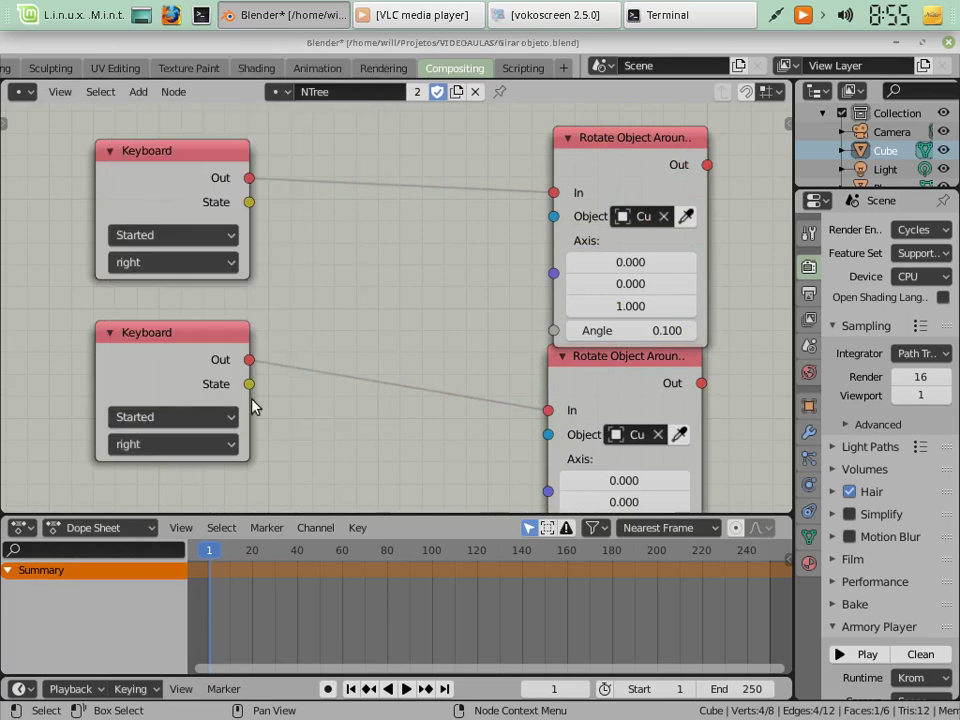
{"action": "left_click", "coordinate": [164, 443]}
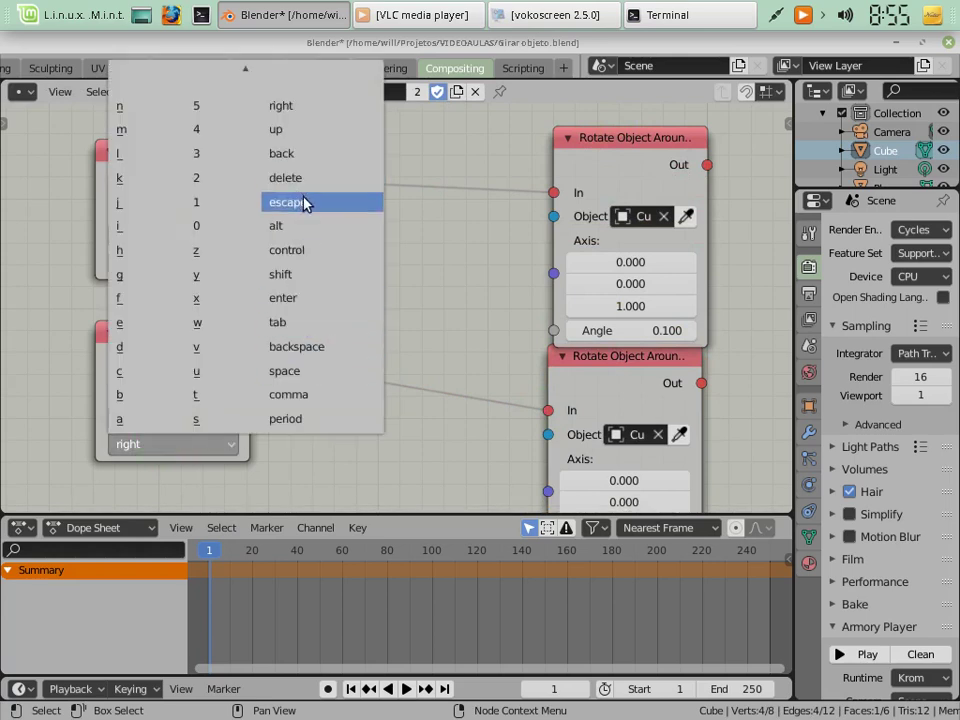
{"action": "scroll", "coordinate": [320, 150], "scroll_direction": "up", "scroll_amount": 2}
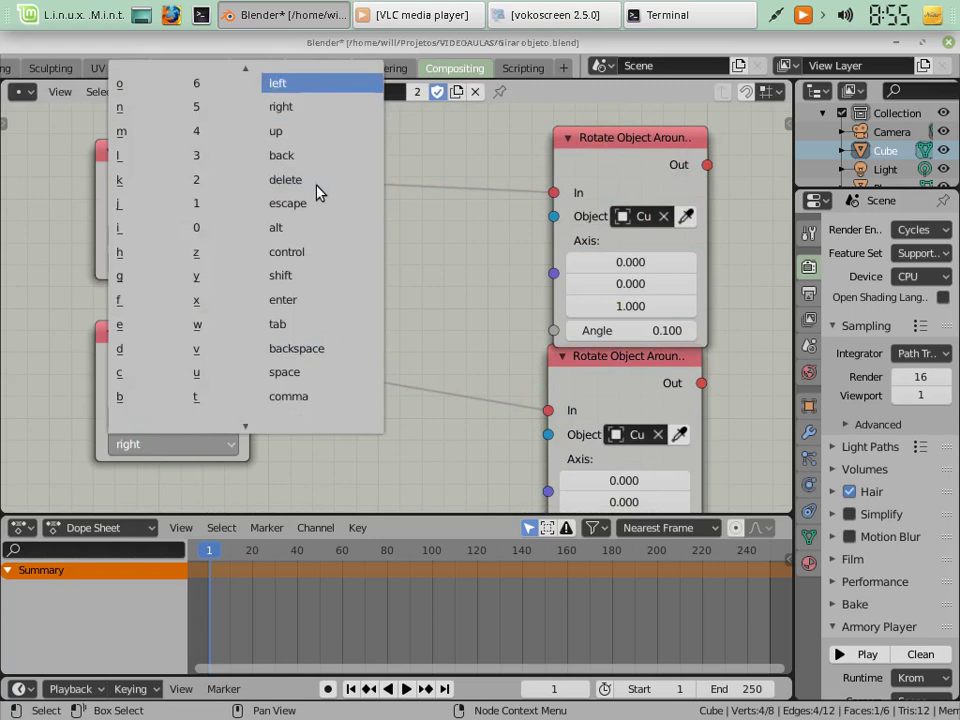
{"action": "left_click", "coordinate": [296, 84]}
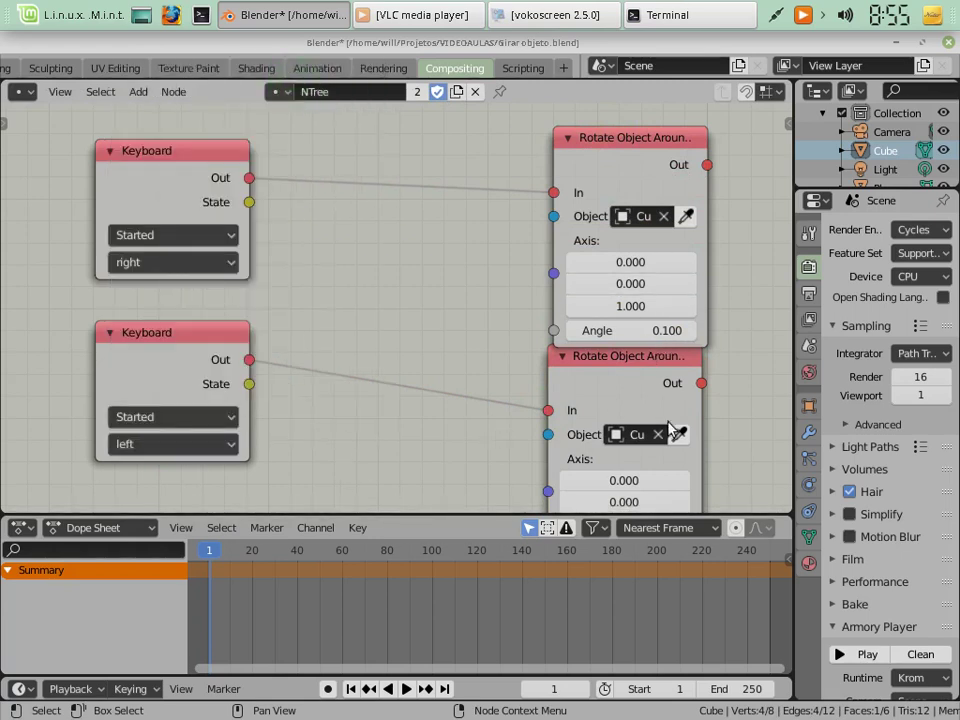
Move the duplicated Rotate Object Around Axis node beside the lower Keyboard node and set its angle to -0.100
{"action": "left_click_drag", "start_coordinate": [630, 364], "coordinate": [450, 279]}
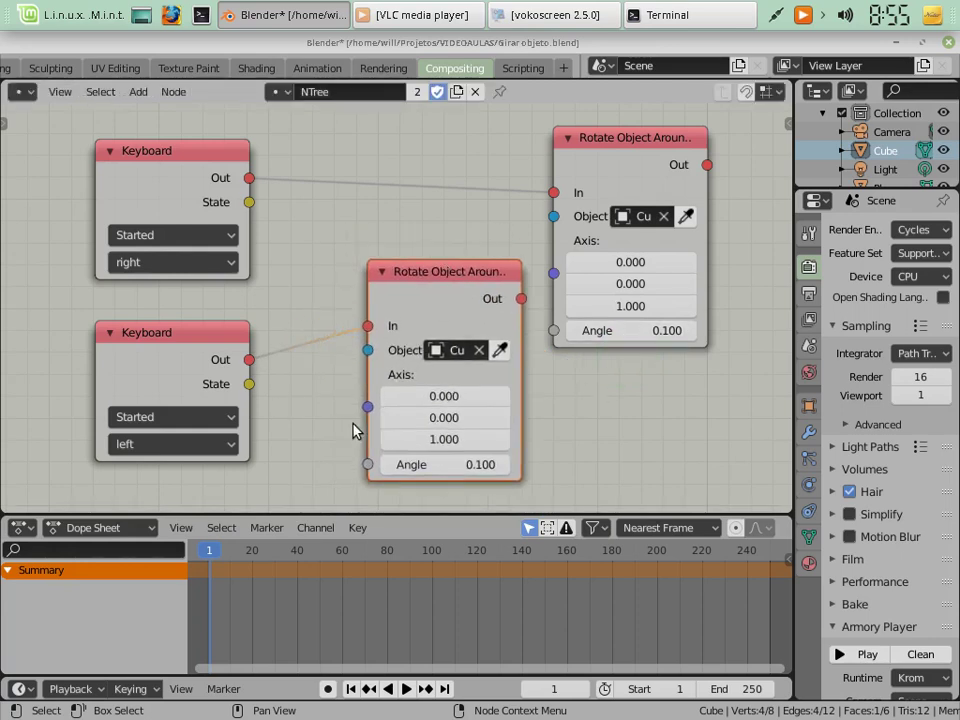
{"action": "left_click", "coordinate": [415, 440]}
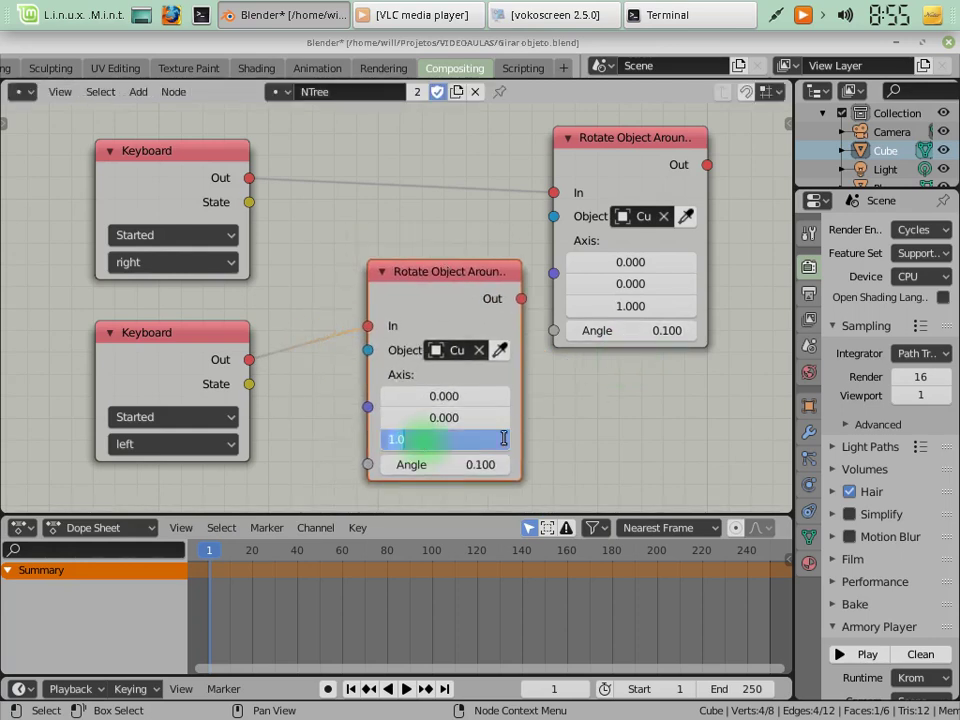
{"action": "left_click", "coordinate": [424, 463]}
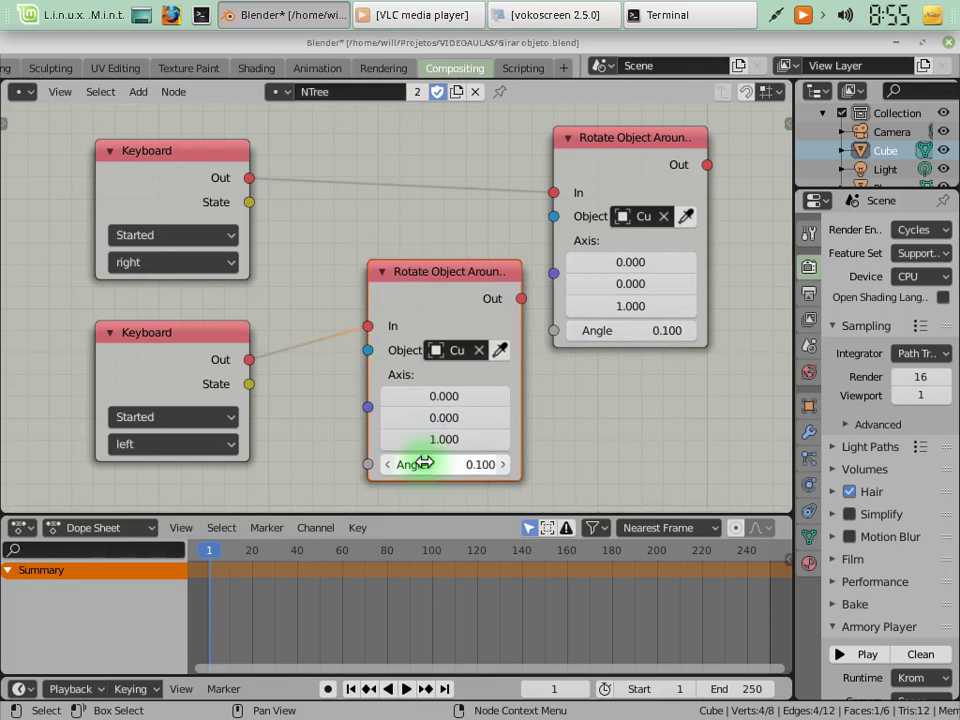
{"action": "left_click", "coordinate": [454, 464]}
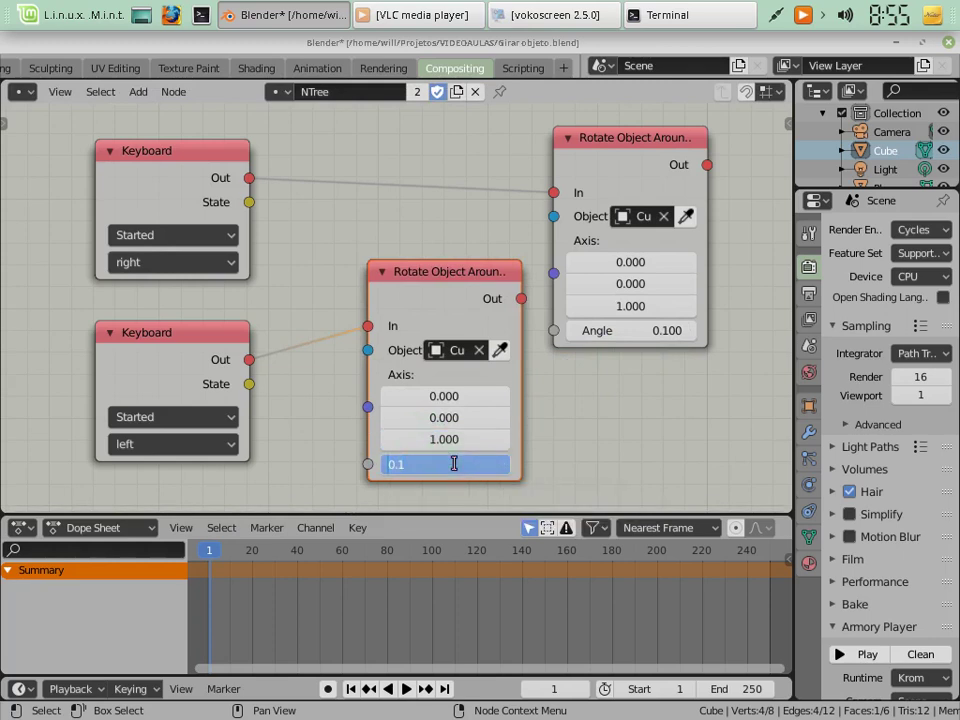
{"action": "type", "text": "-0.1"}
{"action": "key", "text": "Return"}
Test-run the game, rotate the cube repeatedly with the left arrow control, and close the player
{"action": "key", "text": "F5"}
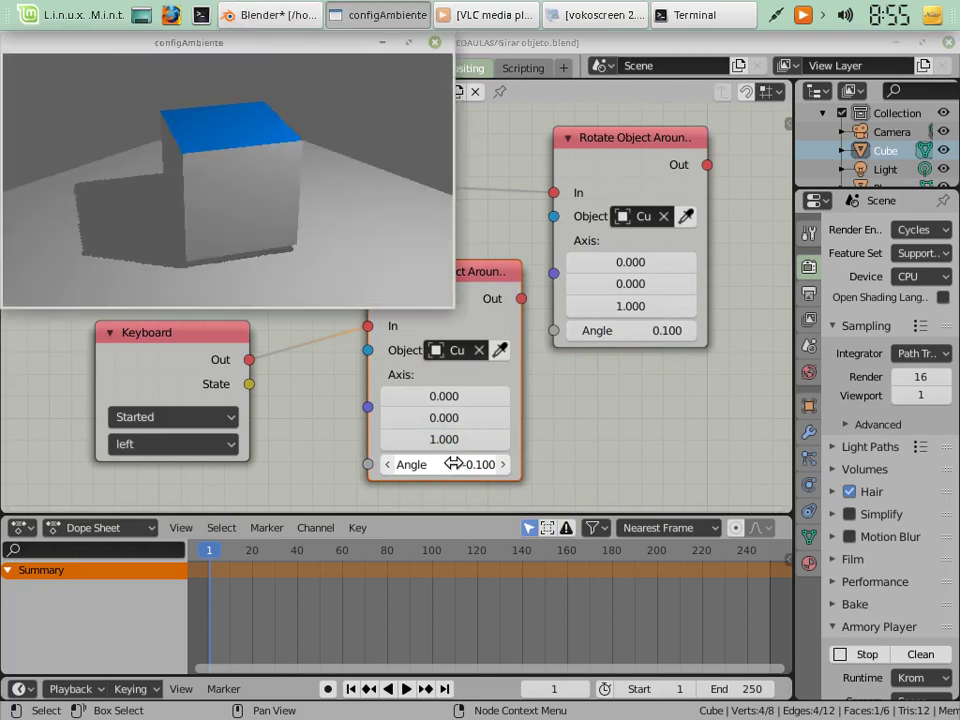
{"action": "key", "text": "Left"}
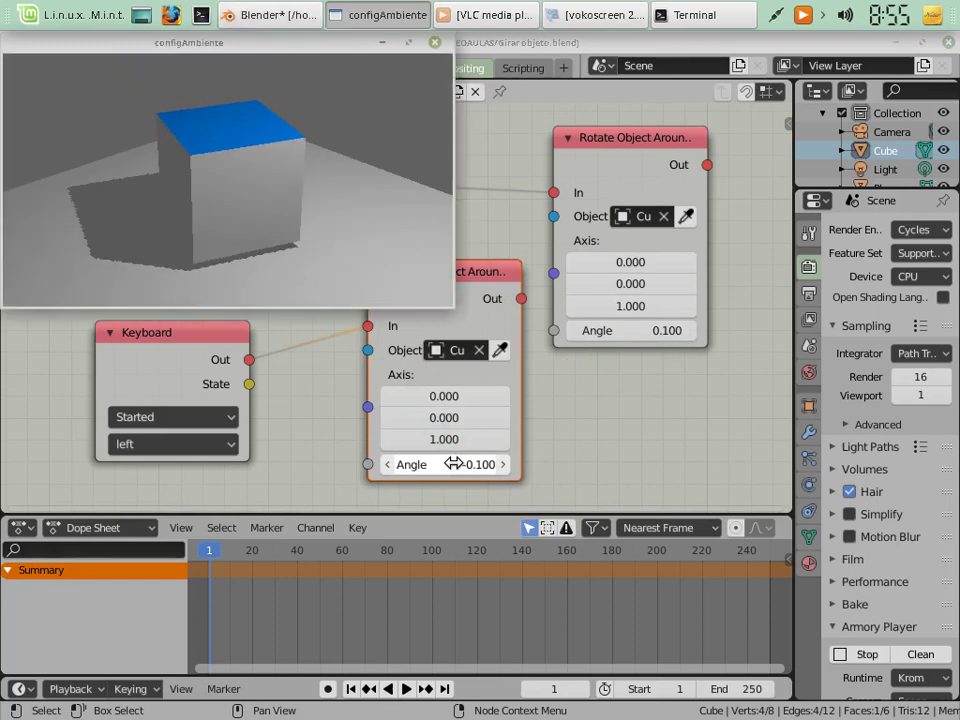
{"action": "key", "text": "Left"}
{"action": "key", "text": "Left"}
{"action": "key", "text": "Left"}
{"action": "key", "text": "Left"}
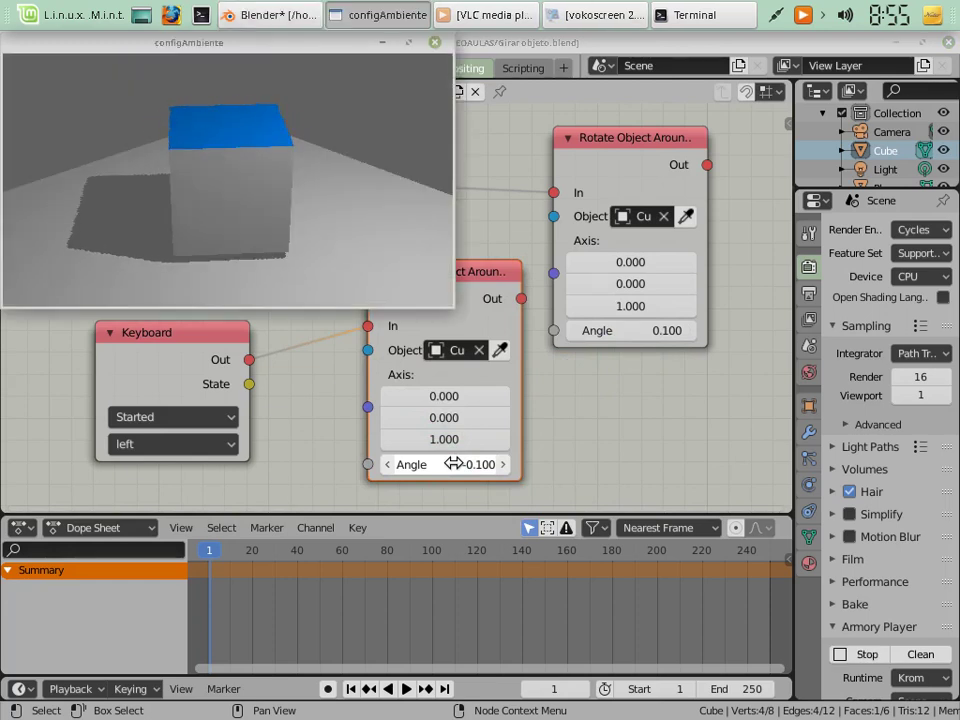
{"action": "left_click", "coordinate": [435, 42]}
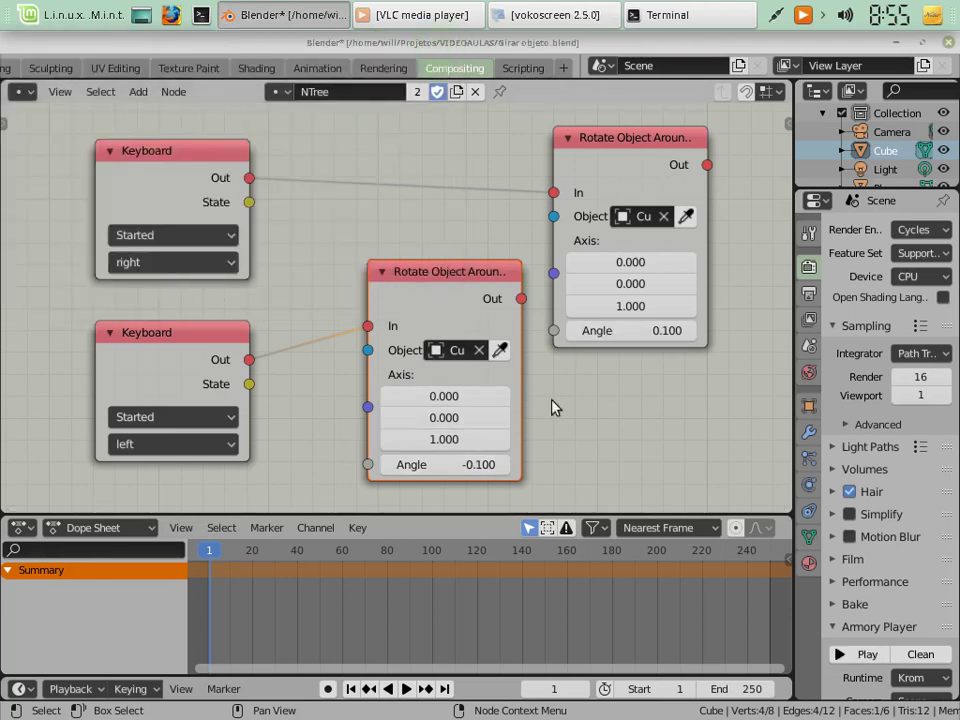
In the lower Rotate Object Around Axis node, set the axis Z to 0 and Y to 1
{"action": "left_click", "coordinate": [440, 440]}
{"action": "type", "text": "0"}
{"action": "left_click", "coordinate": [440, 418]}
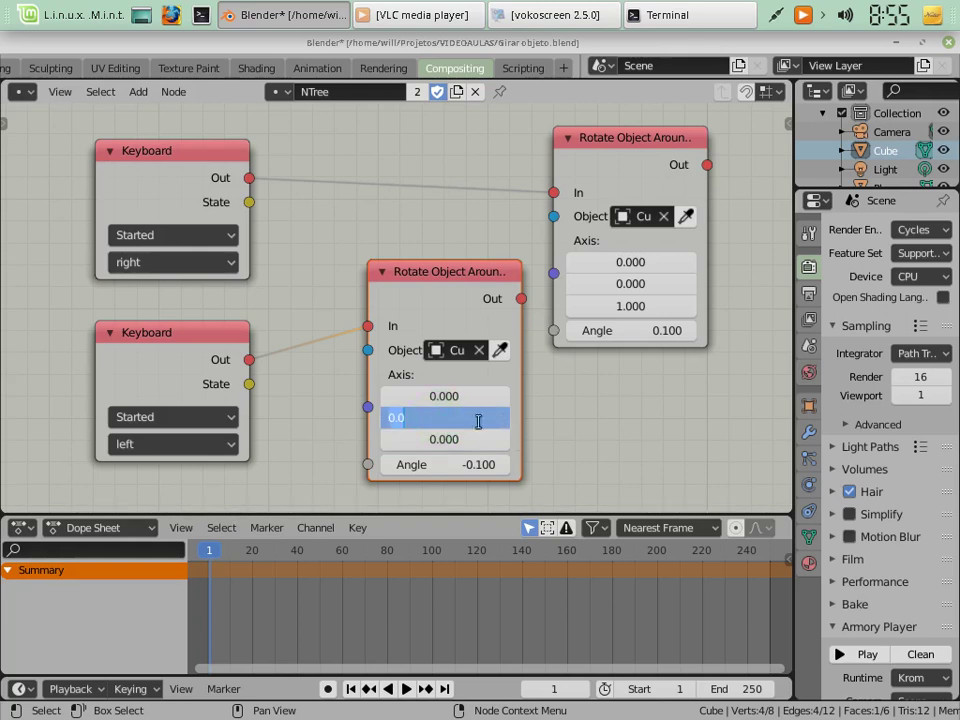
{"action": "type", "text": "1"}
{"action": "key", "text": "Return"}
Test-run the game, rotate the cube around its Y axis with the left arrow control, and close the player
{"action": "key", "text": "F5"}
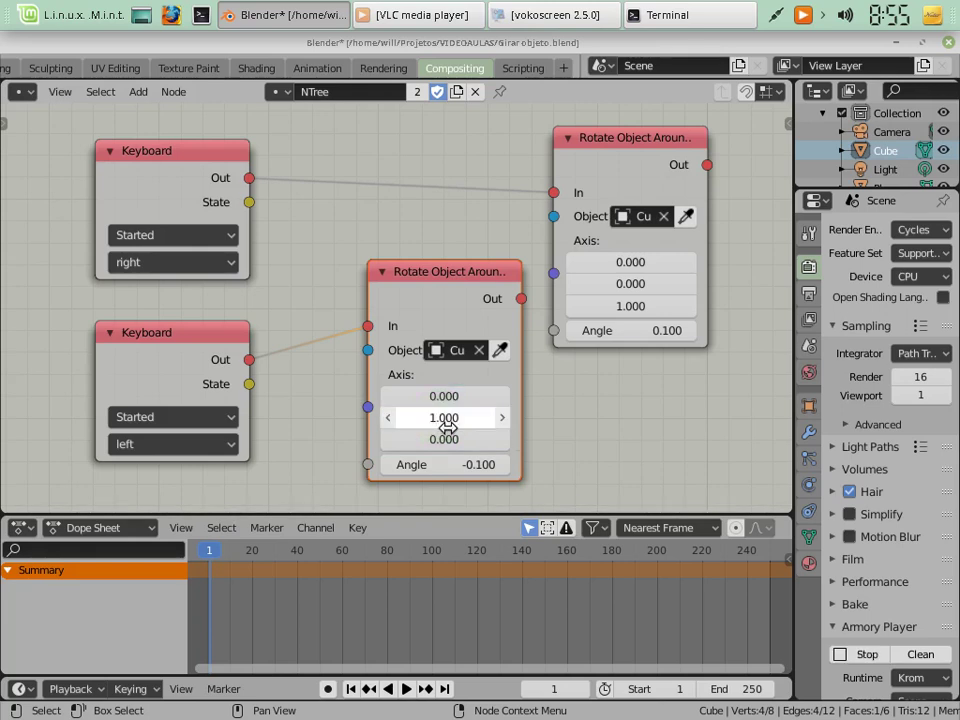
{"action": "key", "text": "Left"}
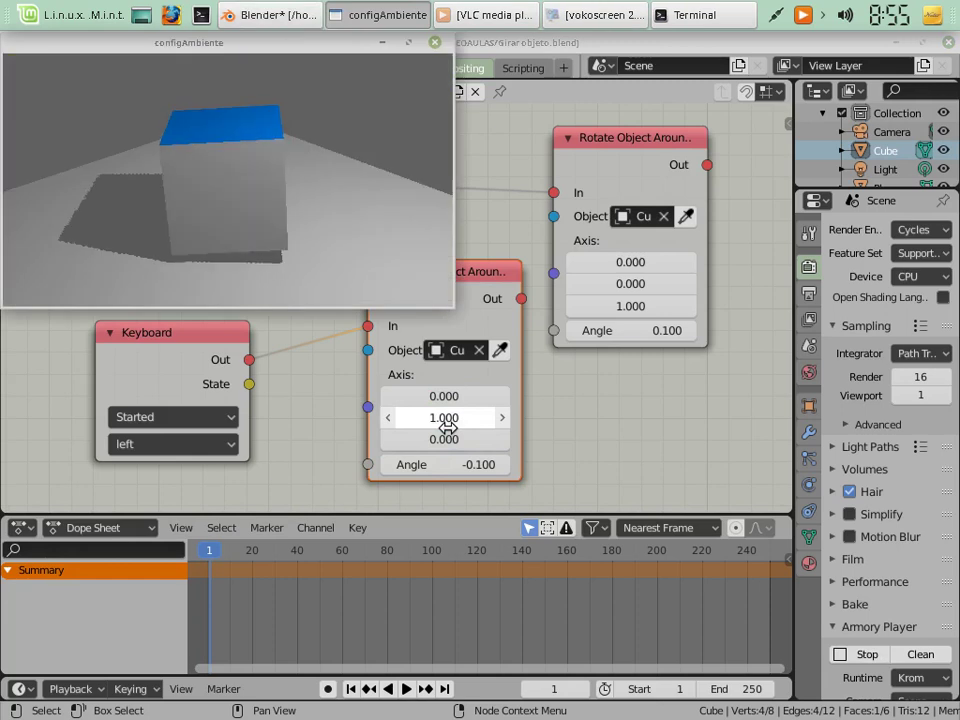
{"action": "key", "text": "Left"}
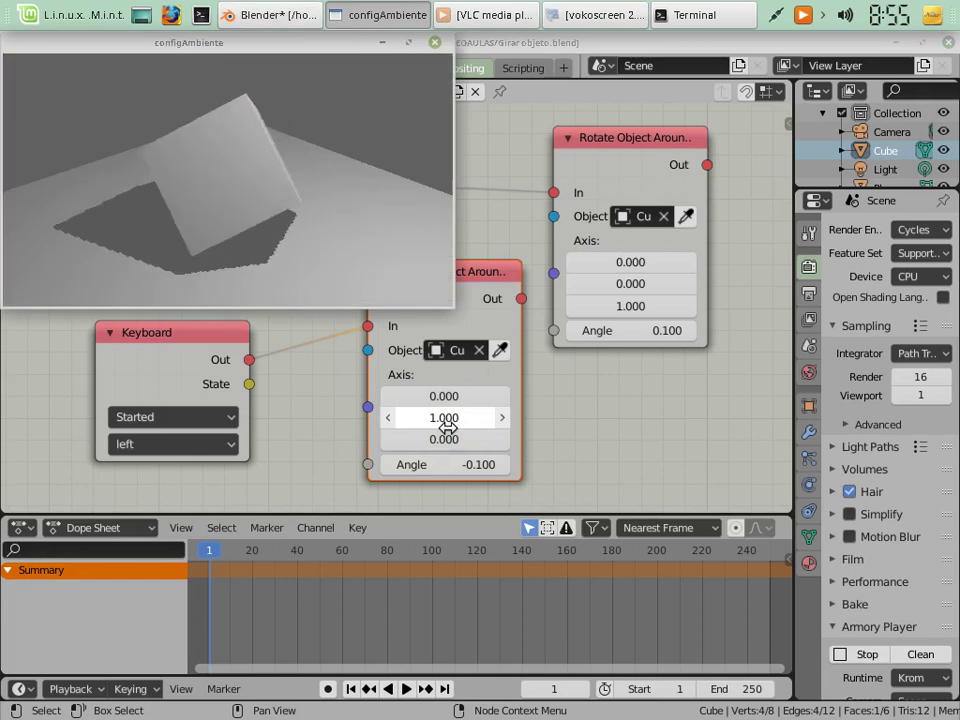
{"action": "key", "text": "Left"}
{"action": "key", "text": "Left"}
{"action": "key", "text": "Left"}
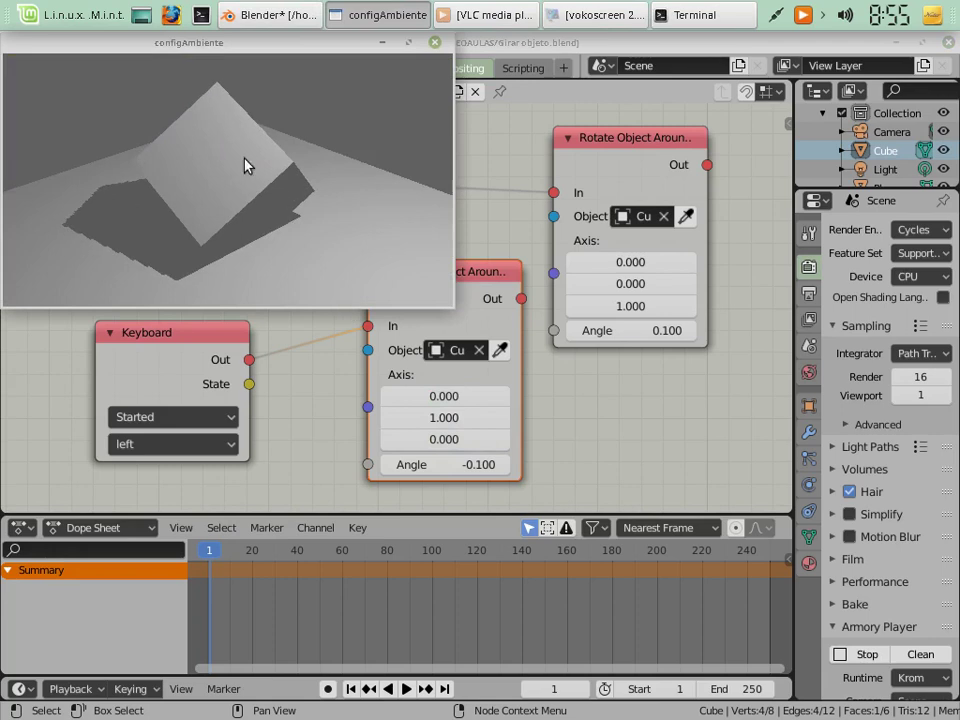
{"action": "key", "text": "Left"}
{"action": "key", "text": "Left"}
{"action": "key", "text": "Left"}
{"action": "key", "text": "Left"}
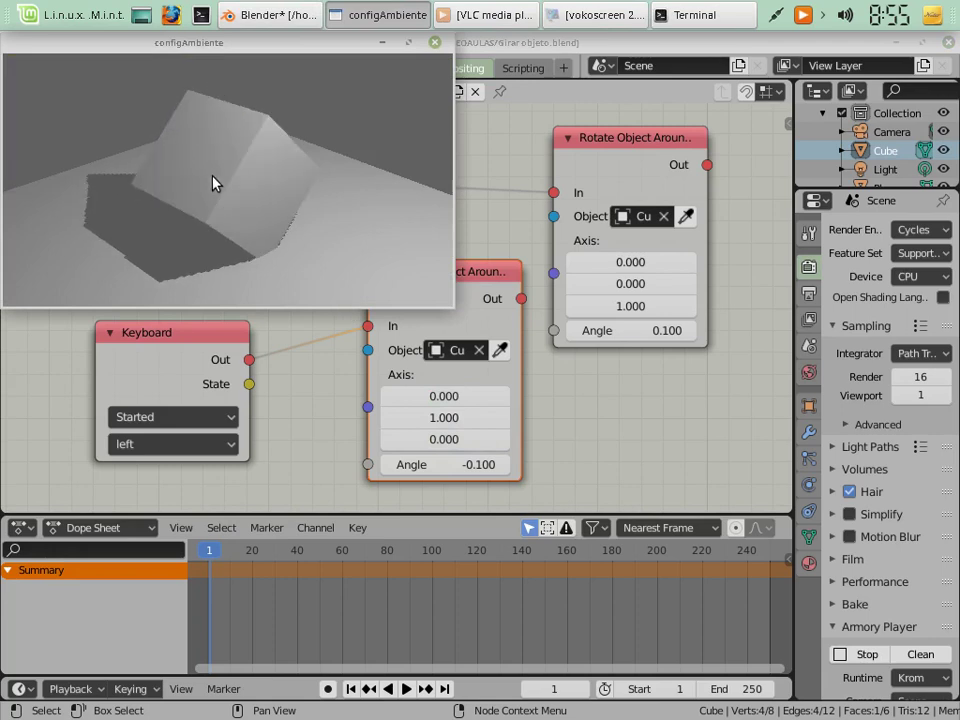
{"action": "key", "text": "Left"}
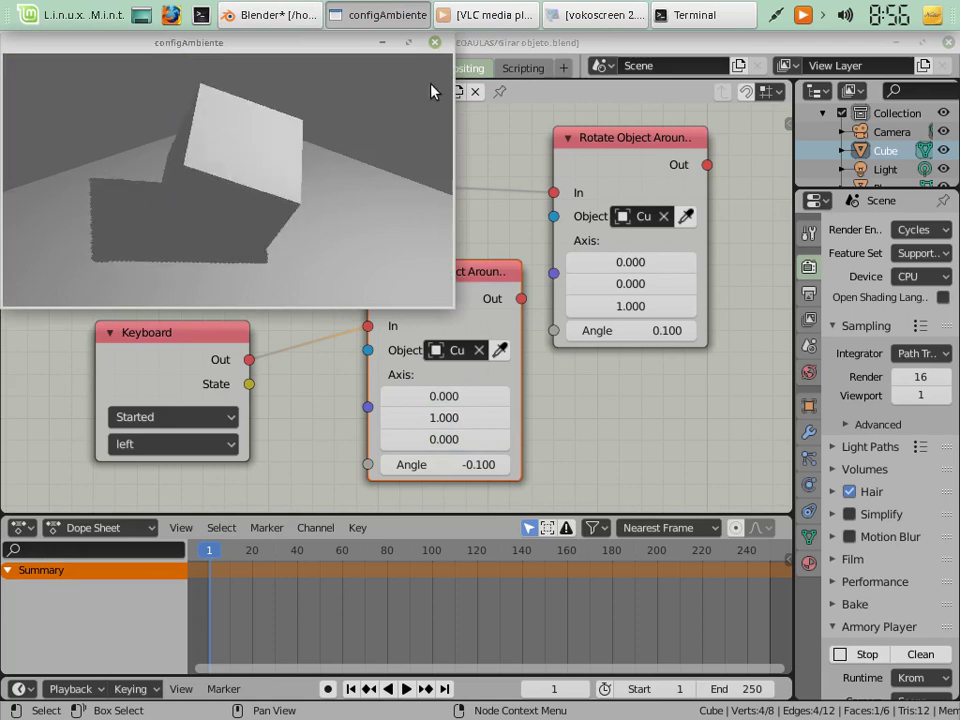
{"action": "key", "text": "Left"}
{"action": "key", "text": "Left"}
{"action": "key", "text": "Left"}
{"action": "key", "text": "Left"}
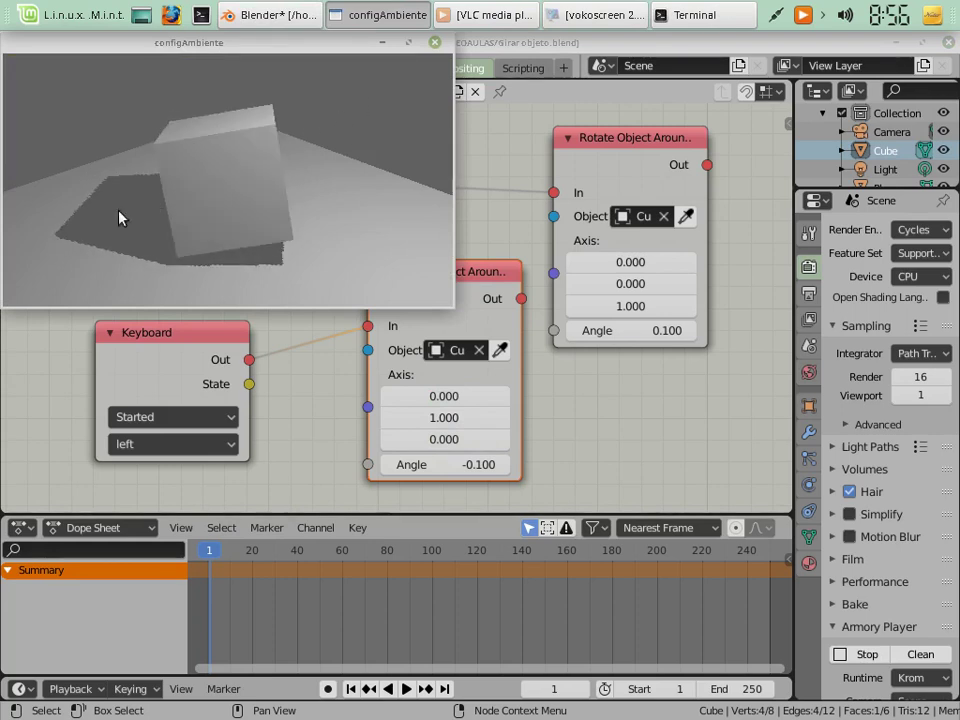
{"action": "key", "text": "Left"}
{"action": "key", "text": "Left"}
{"action": "key", "text": "Left"}
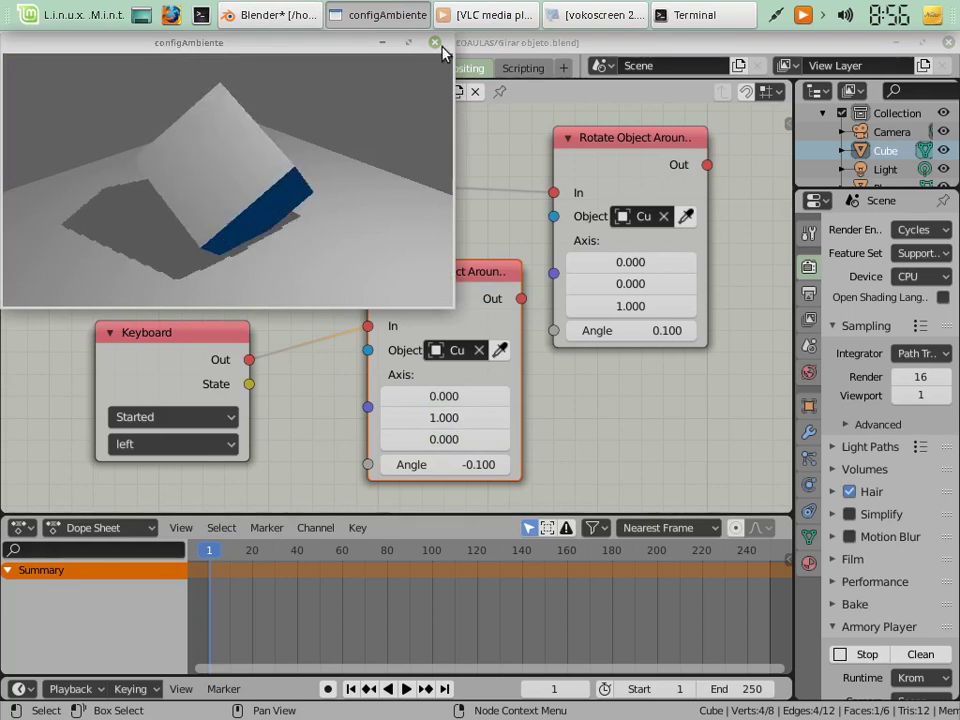
{"action": "left_click", "coordinate": [436, 43]}
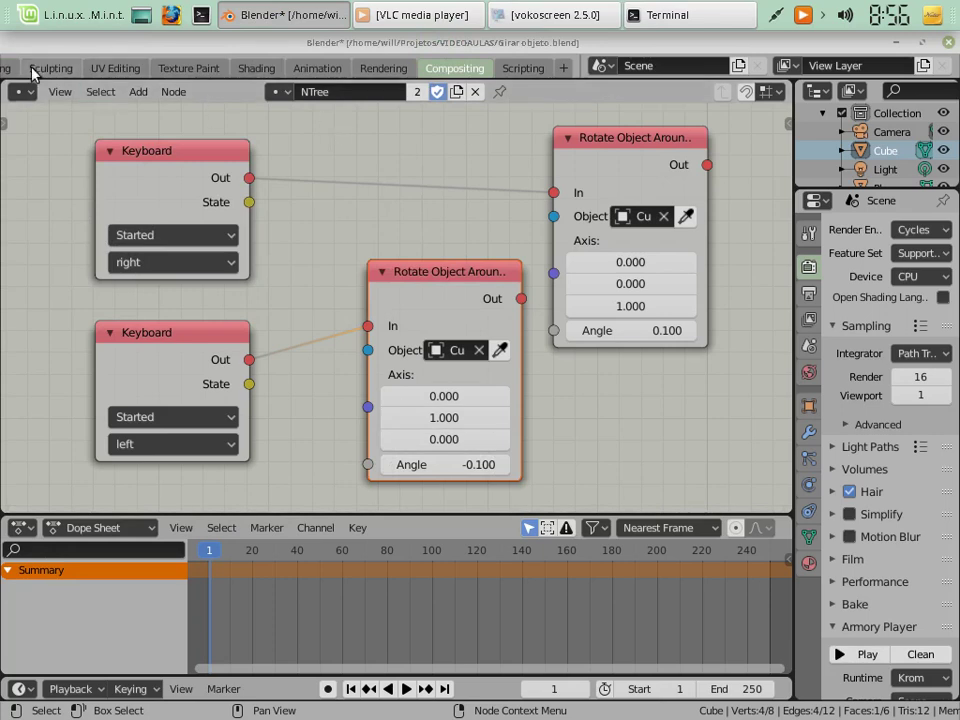
Return to the Layout workspace and switch the cube from Edit Mode to Object Mode
{"action": "scroll", "coordinate": [40, 66], "scroll_direction": "up", "scroll_amount": 5}
{"action": "left_click", "coordinate": [118, 68]}
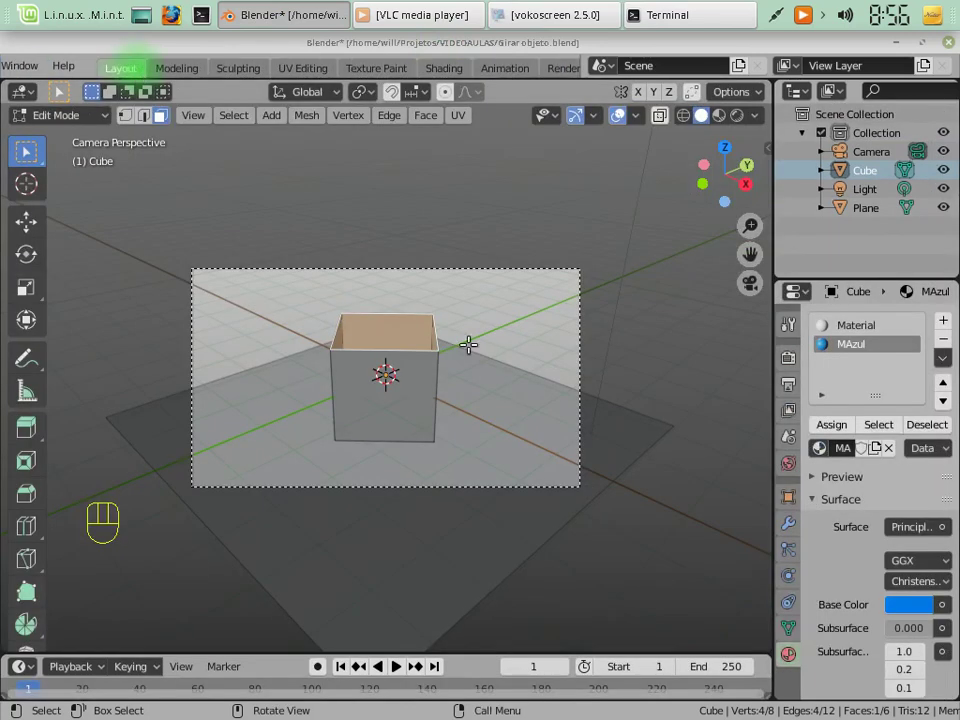
{"action": "right_click", "coordinate": [377, 383]}
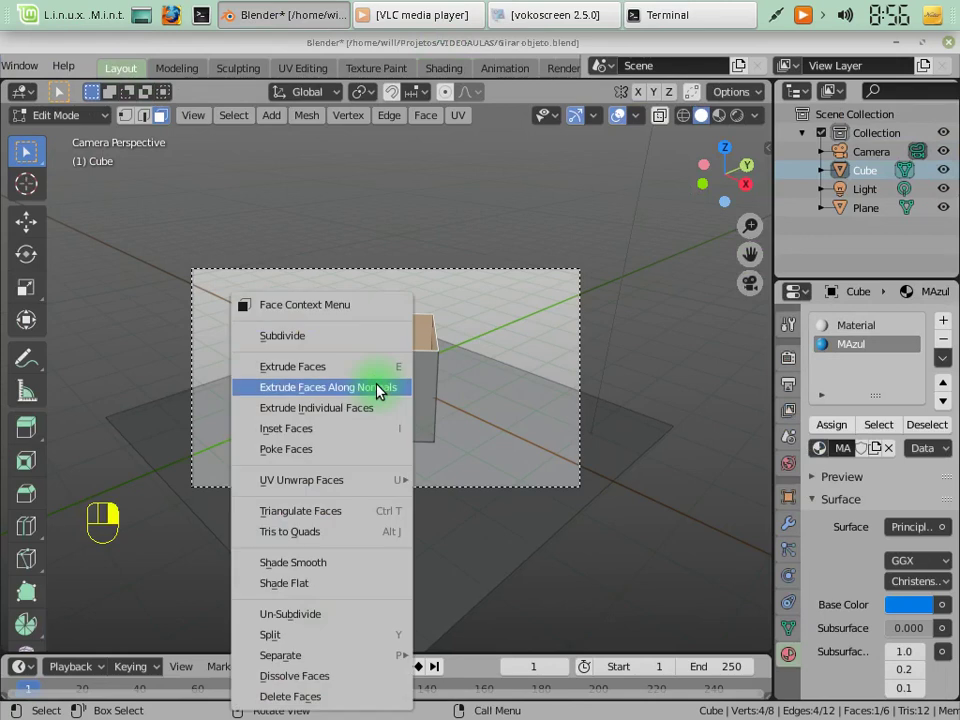
{"action": "left_click", "coordinate": [383, 362]}
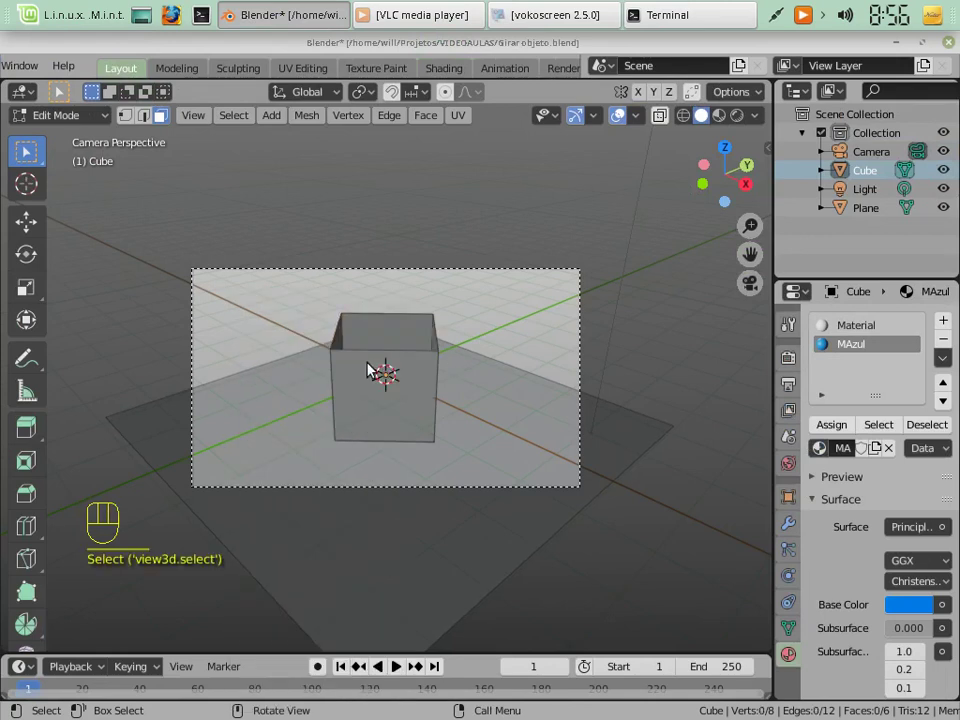
{"action": "key", "text": "Tab"}
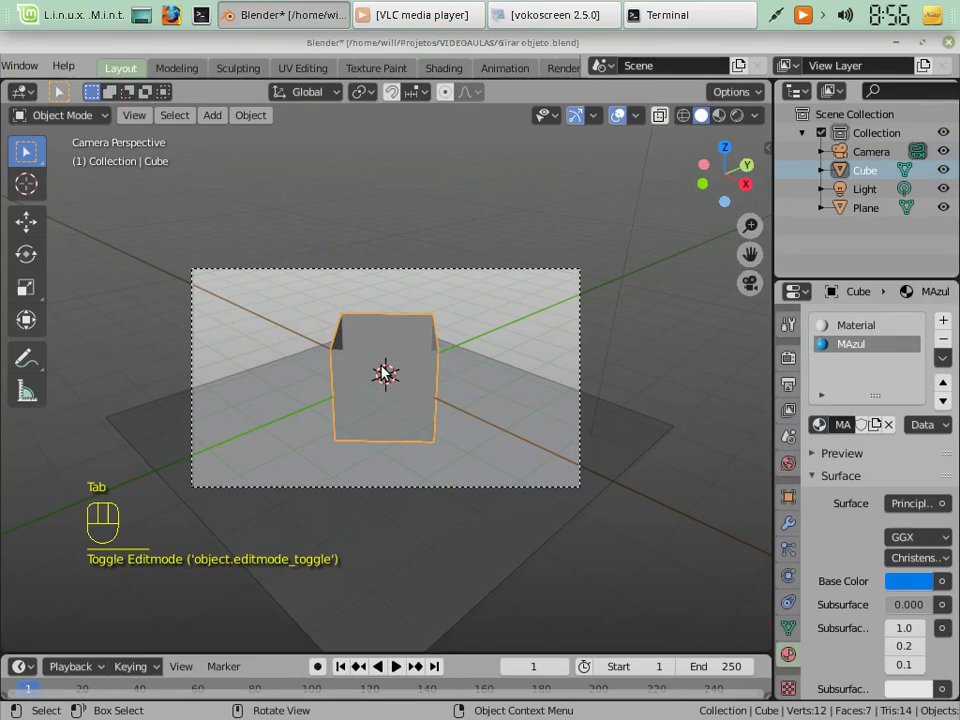
Try rotating the cube around the global Y axis in the viewport, then cancel the rotation
{"action": "key", "text": "r"}
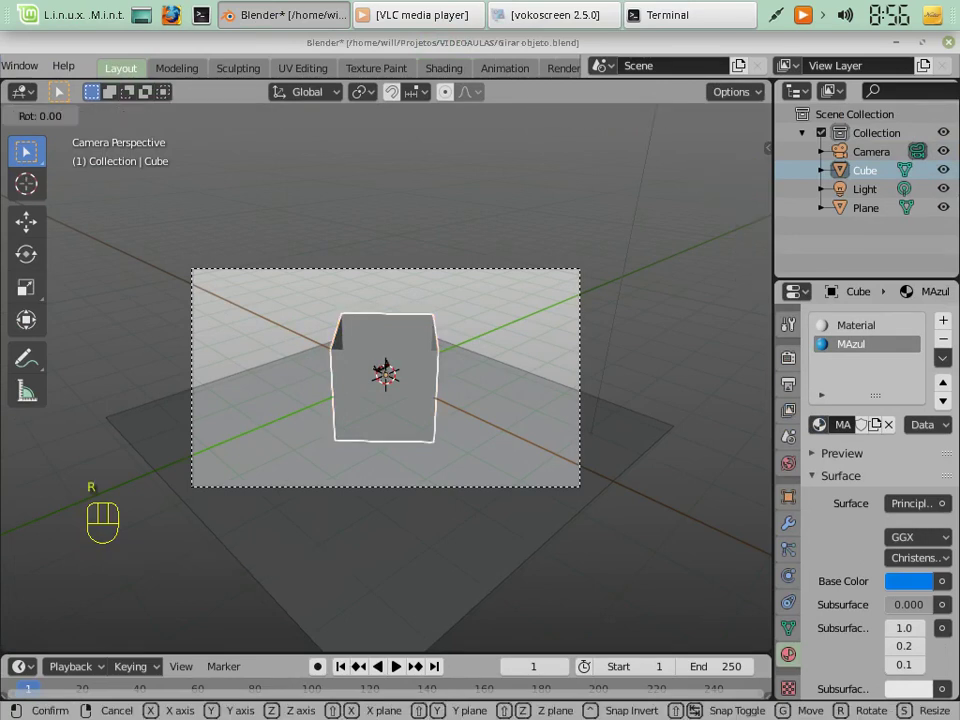
{"action": "key", "text": "y"}
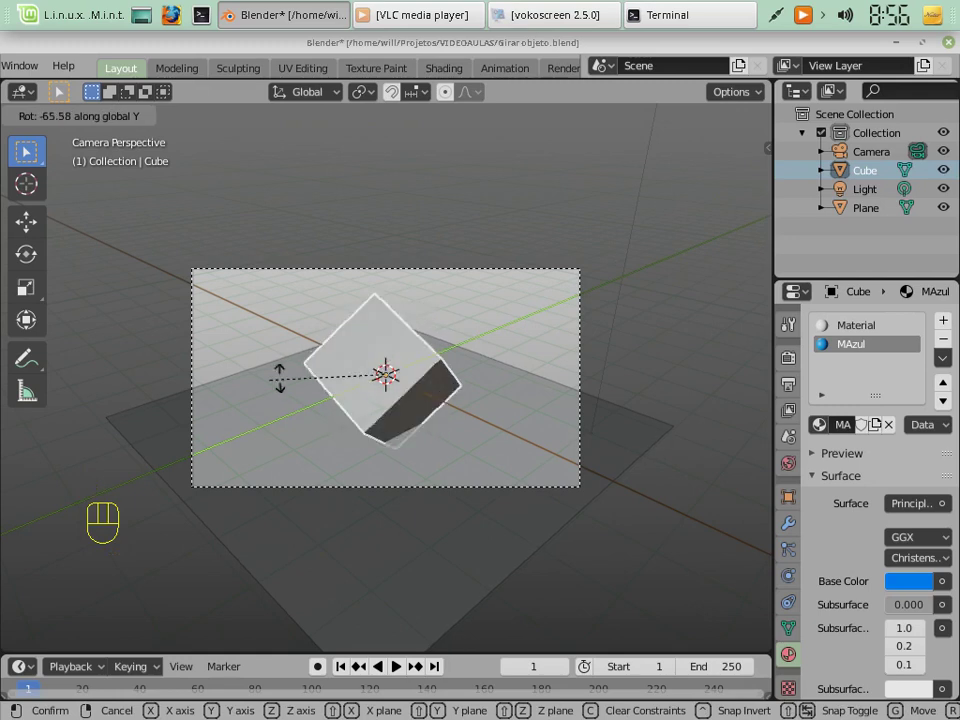
{"action": "key", "text": "Escape"}
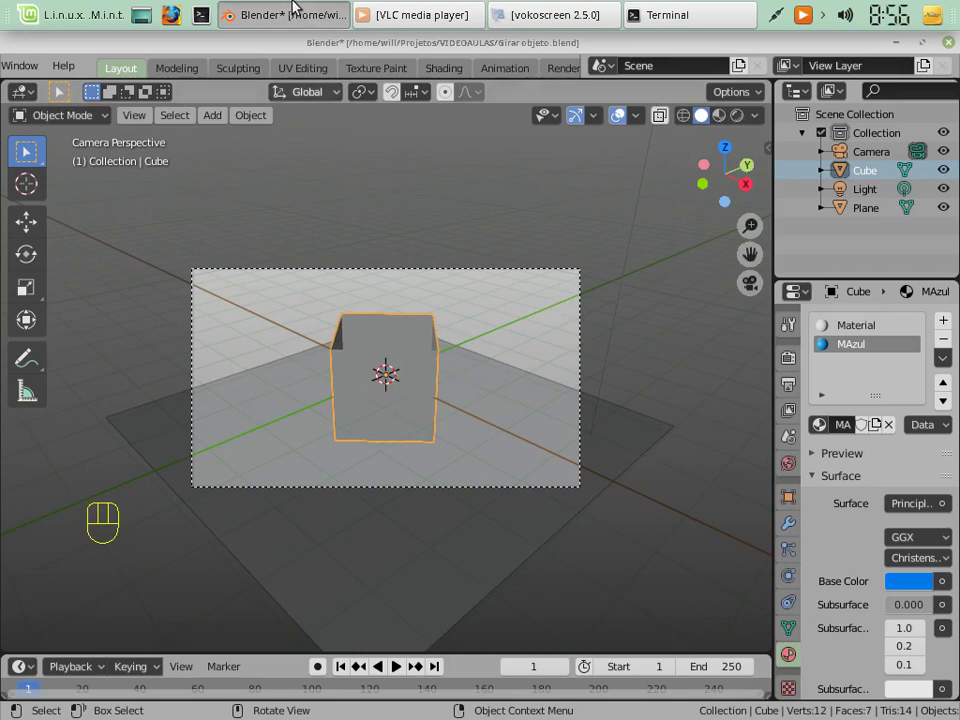
{"action": "scroll", "coordinate": [500, 68], "scroll_direction": "down", "scroll_amount": 3}
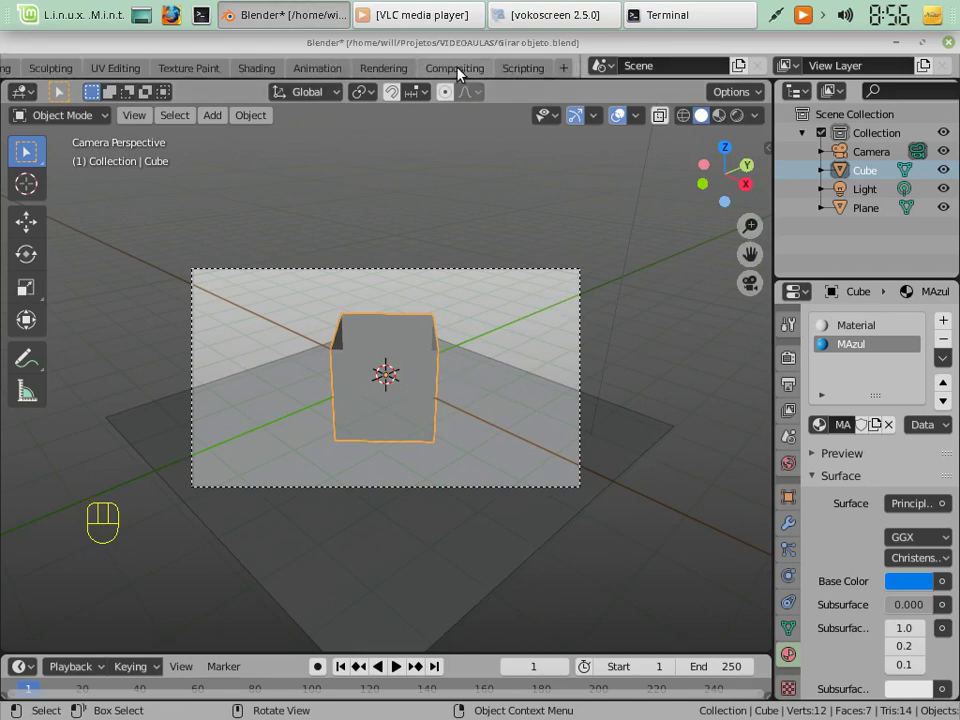
{"action": "left_click", "coordinate": [458, 68]}
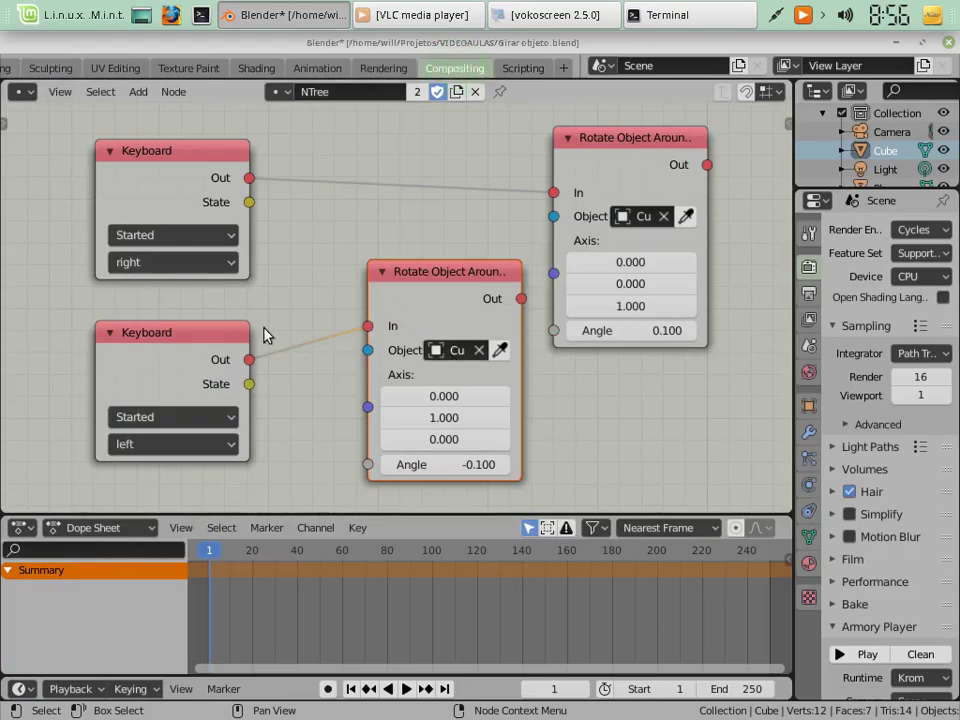
{"action": "left_click", "coordinate": [101, 91]}
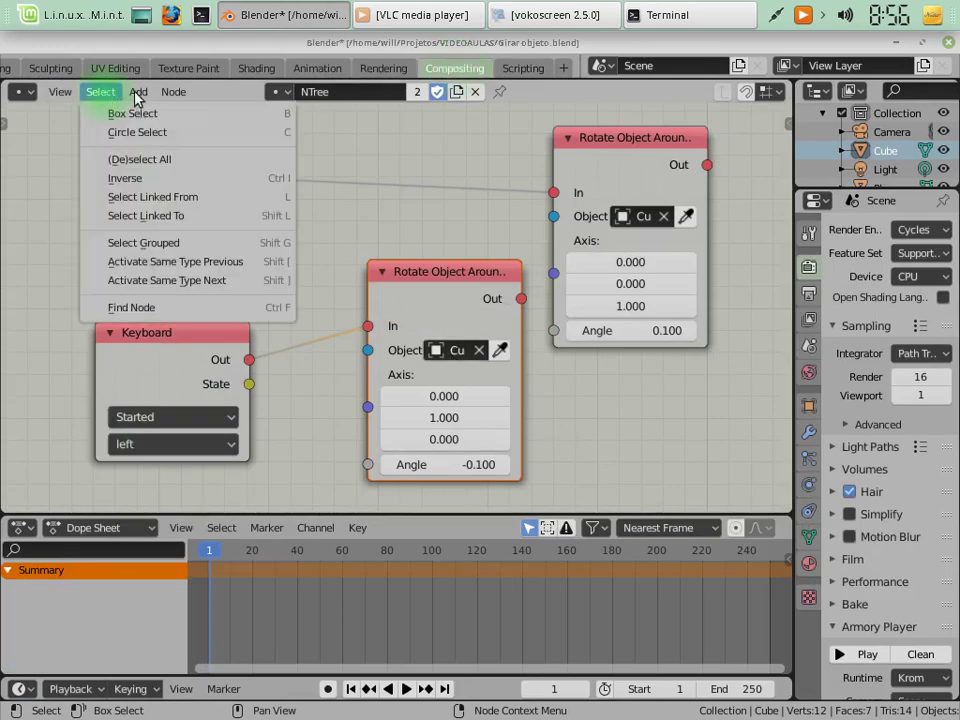
{"action": "key", "text": "Escape"}
{"action": "left_click", "coordinate": [139, 92]}
{"action": "left_click", "coordinate": [139, 92]}
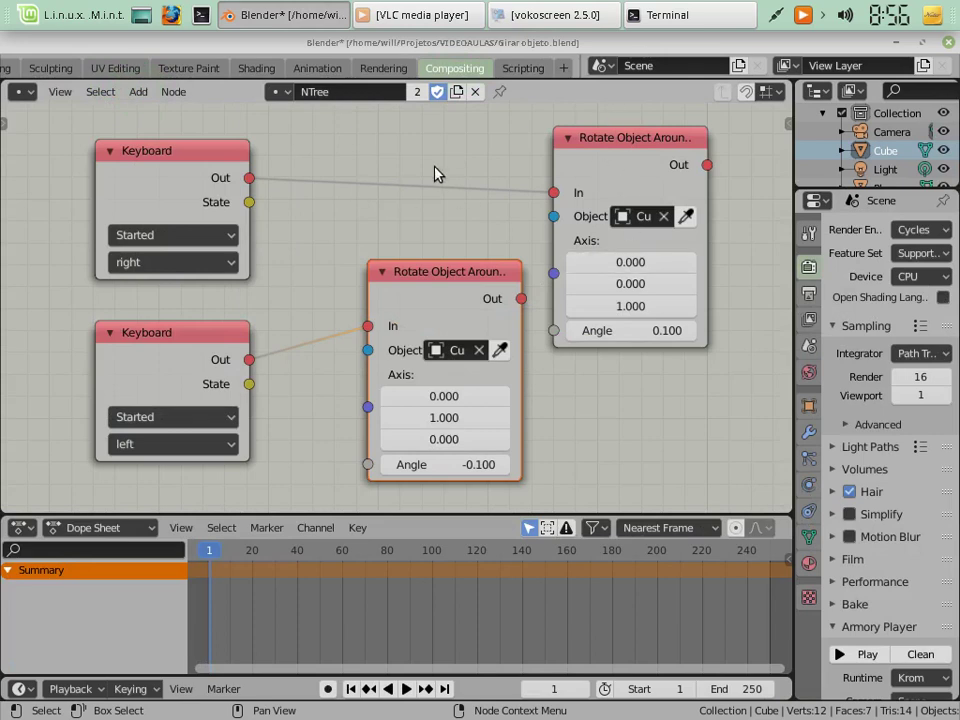
{"action": "scroll", "coordinate": [220, 66], "scroll_direction": "up", "scroll_amount": 5}
In the Layout workspace, try rotating the cube around its local X axis and around the global X axis, cancelling both rotations
{"action": "left_click", "coordinate": [198, 67]}
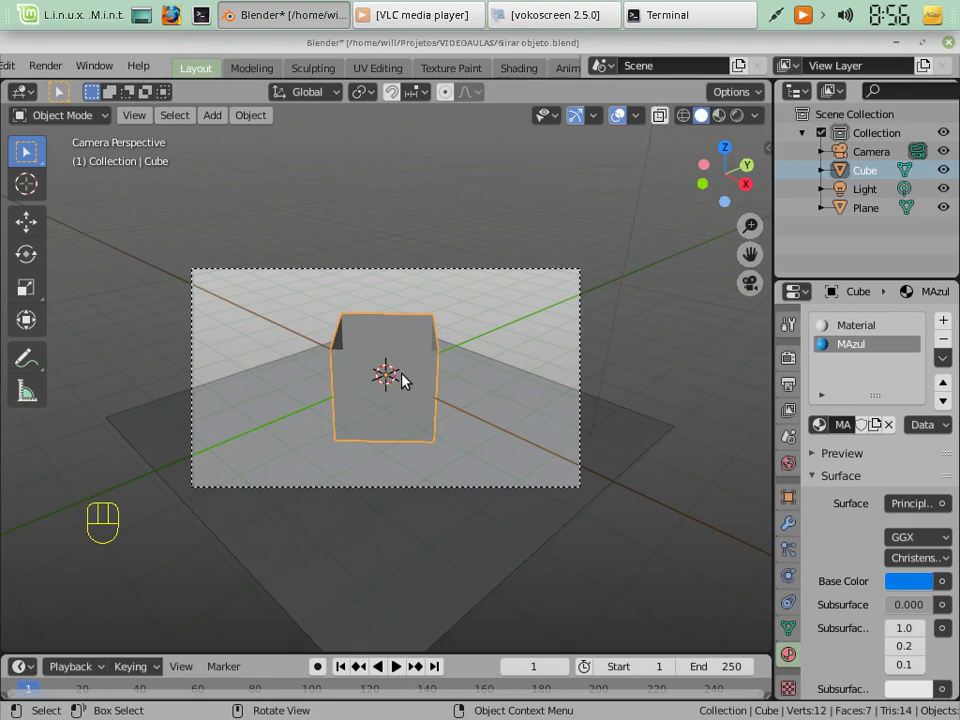
{"action": "key", "text": "r"}
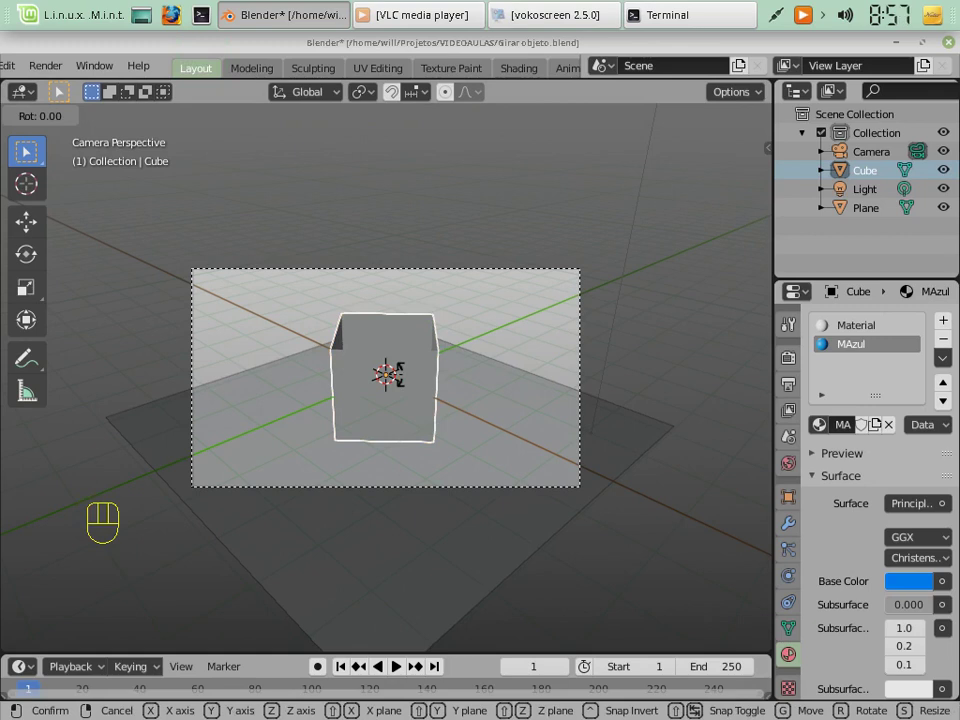
{"action": "key", "text": "x"}
{"action": "key", "text": "x"}
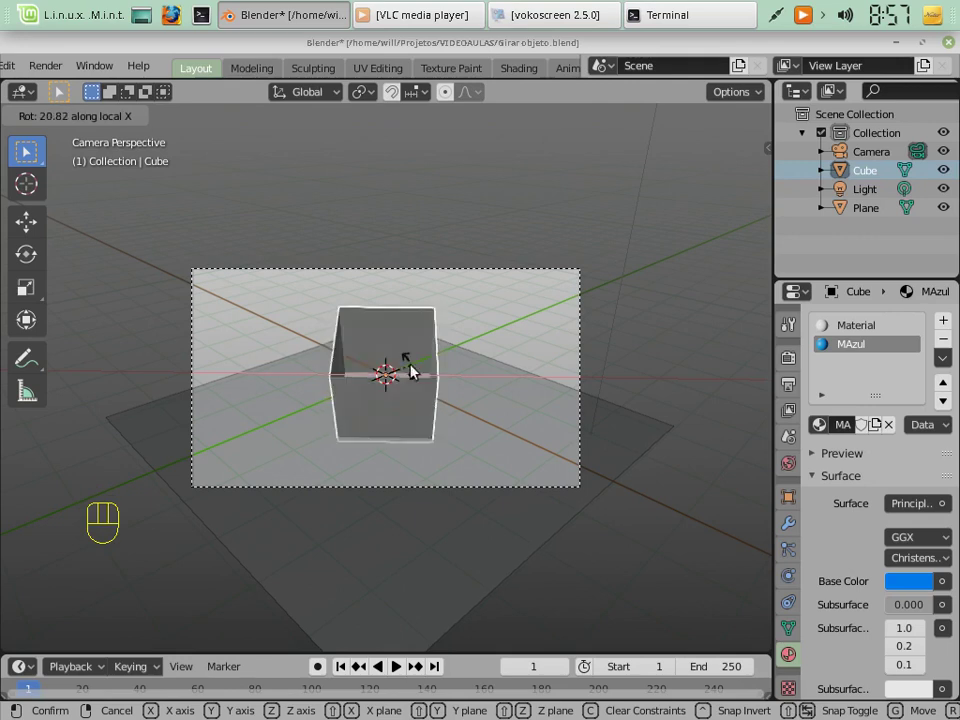
{"action": "key", "text": "Escape"}
{"action": "key", "text": "r"}
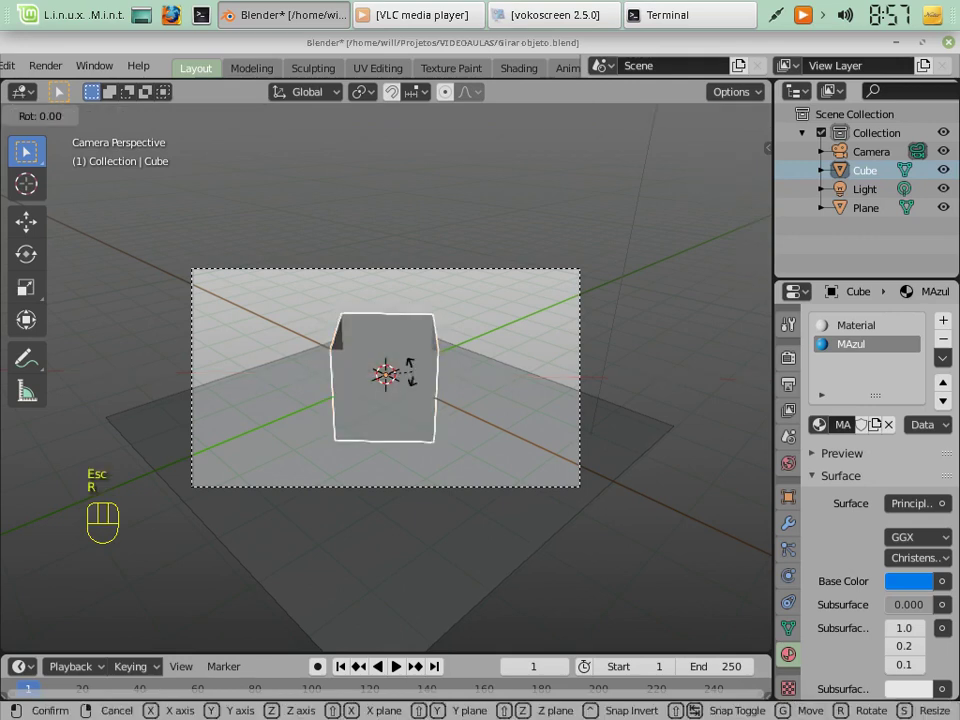
{"action": "key", "text": "x"}
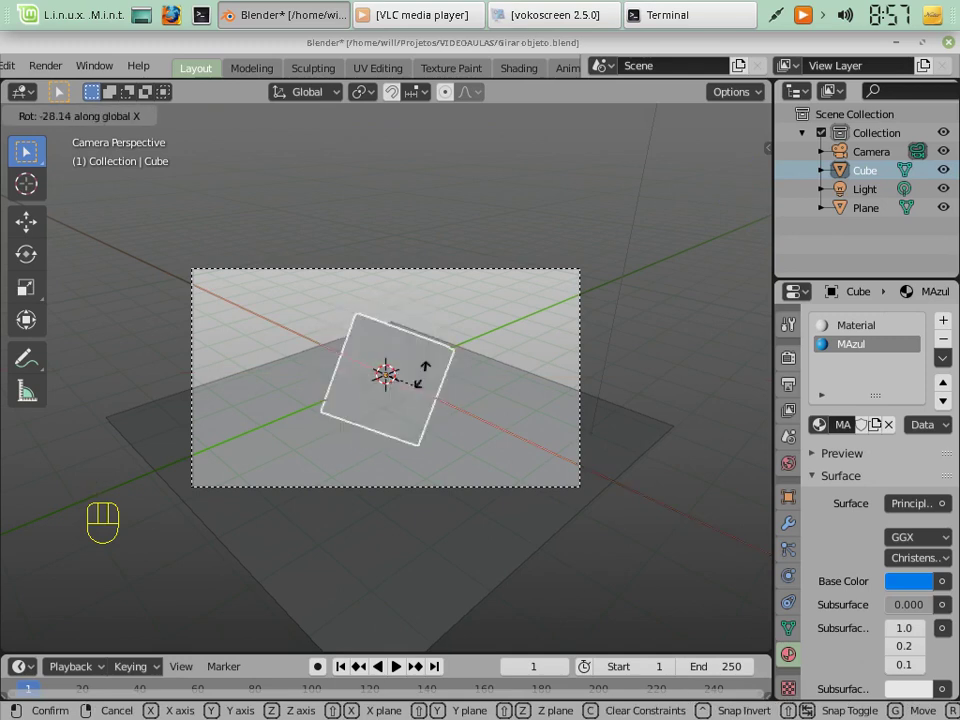
{"action": "key", "text": "Escape"}
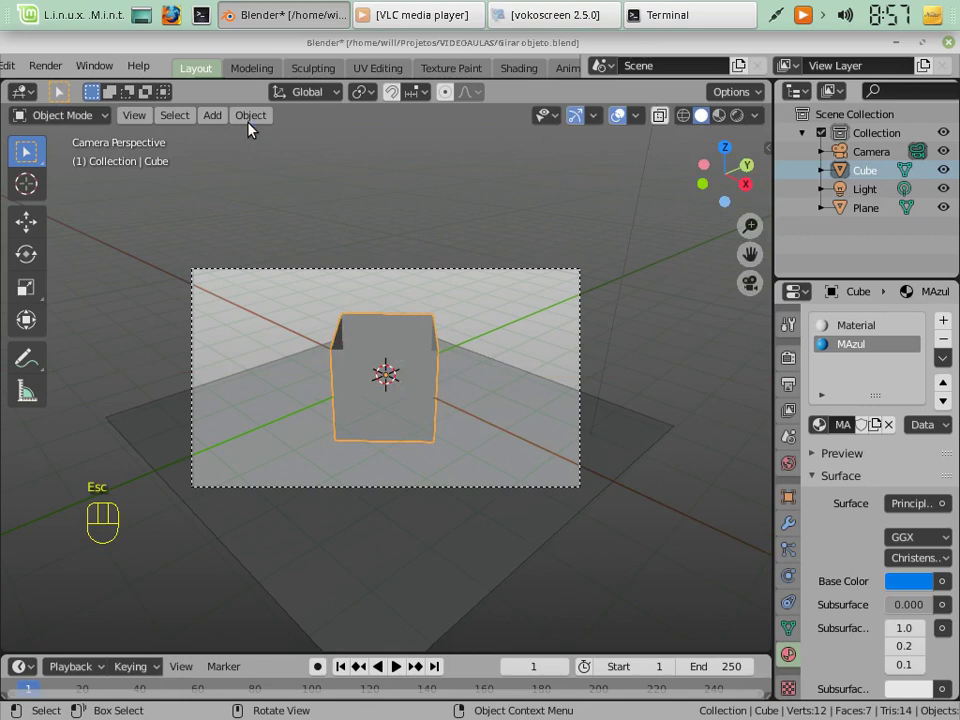
Return to the Compositing workspace and set the axis Z to 1 and Y to 0 in the left-key Rotate Object Around Axis node
{"action": "scroll", "coordinate": [463, 66], "scroll_direction": "down", "scroll_amount": 4}
{"action": "left_click", "coordinate": [467, 68]}
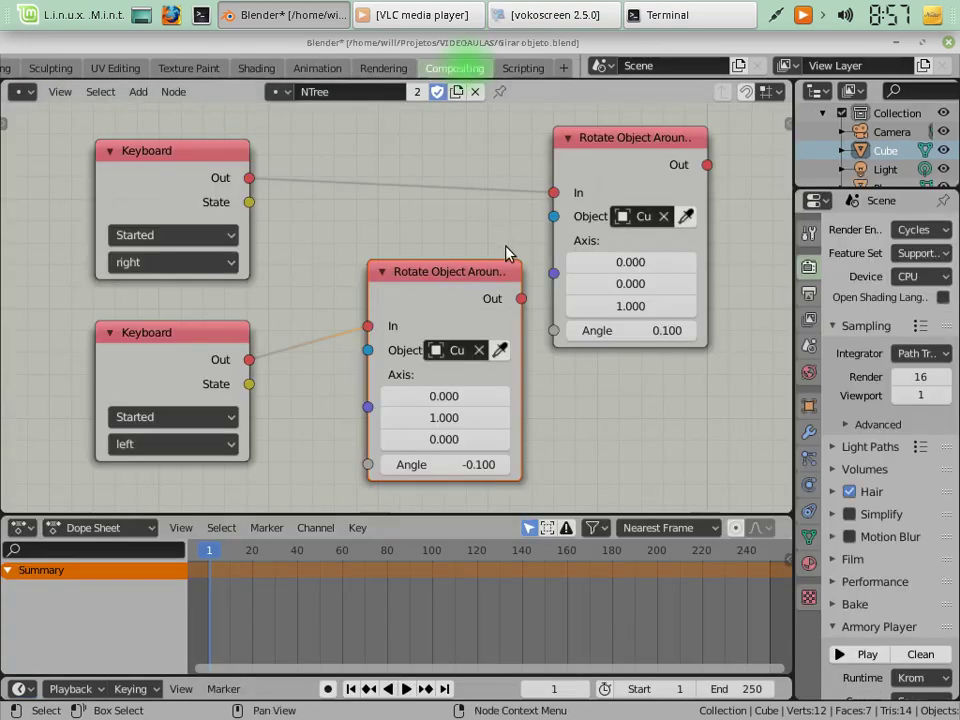
{"action": "key", "text": "minus"}
{"action": "left_click", "coordinate": [461, 470]}
{"action": "left_click", "coordinate": [546, 467]}
{"action": "left_click", "coordinate": [471, 476]}
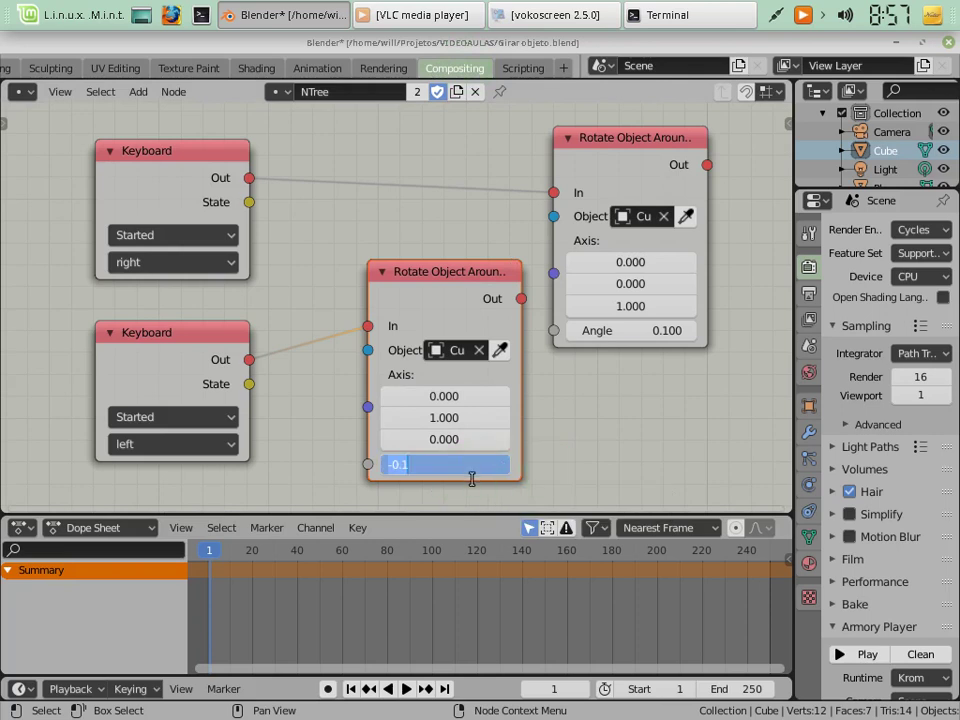
{"action": "left_click", "coordinate": [446, 440]}
{"action": "left_click", "coordinate": [450, 442]}
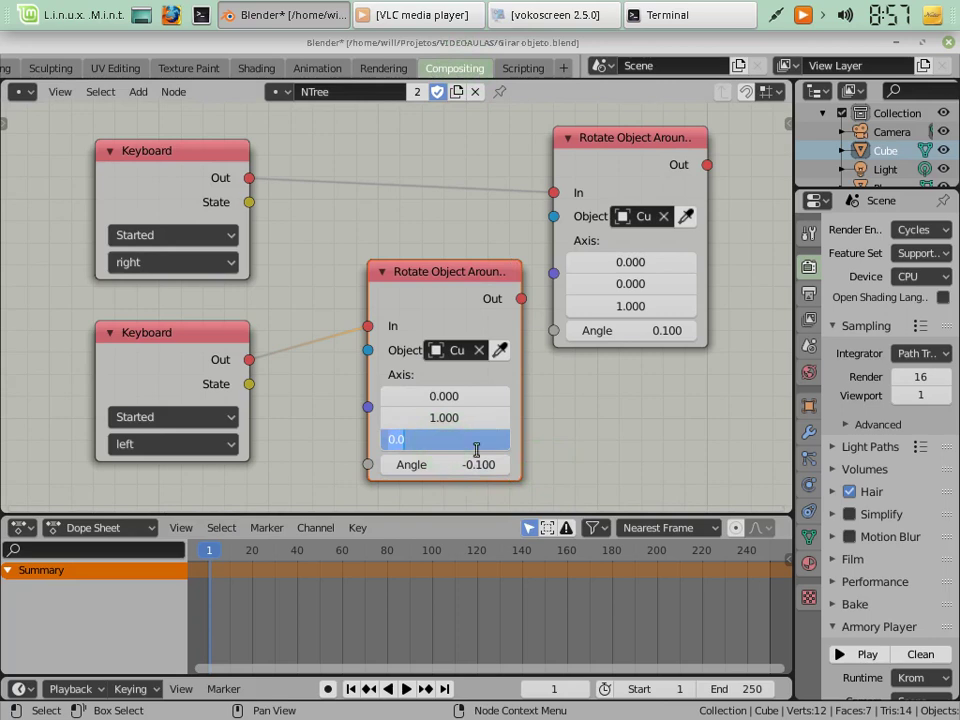
{"action": "type", "text": "1"}
{"action": "left_click", "coordinate": [450, 420]}
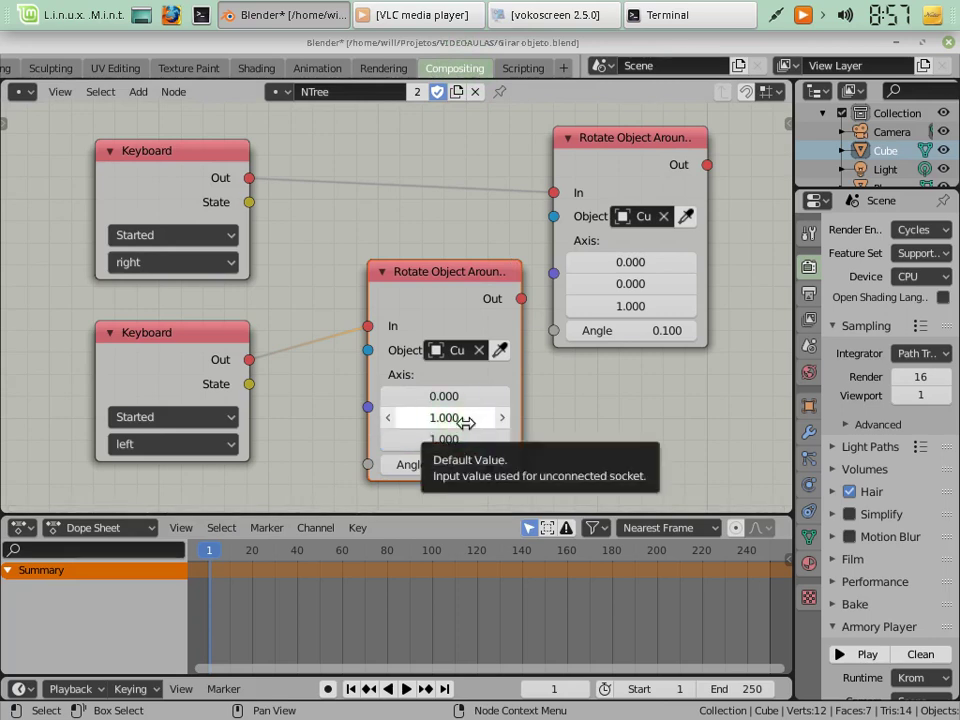
{"action": "left_click", "coordinate": [465, 420]}
{"action": "key", "text": "BackSpace"}
{"action": "left_click", "coordinate": [429, 441]}
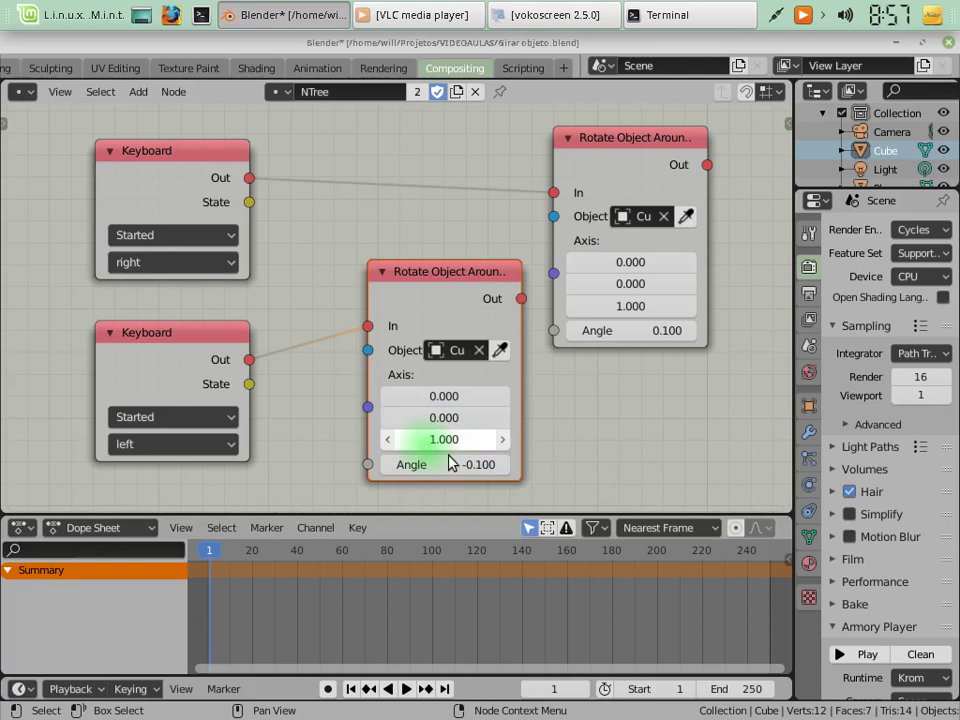
{"action": "left_click", "coordinate": [447, 447]}
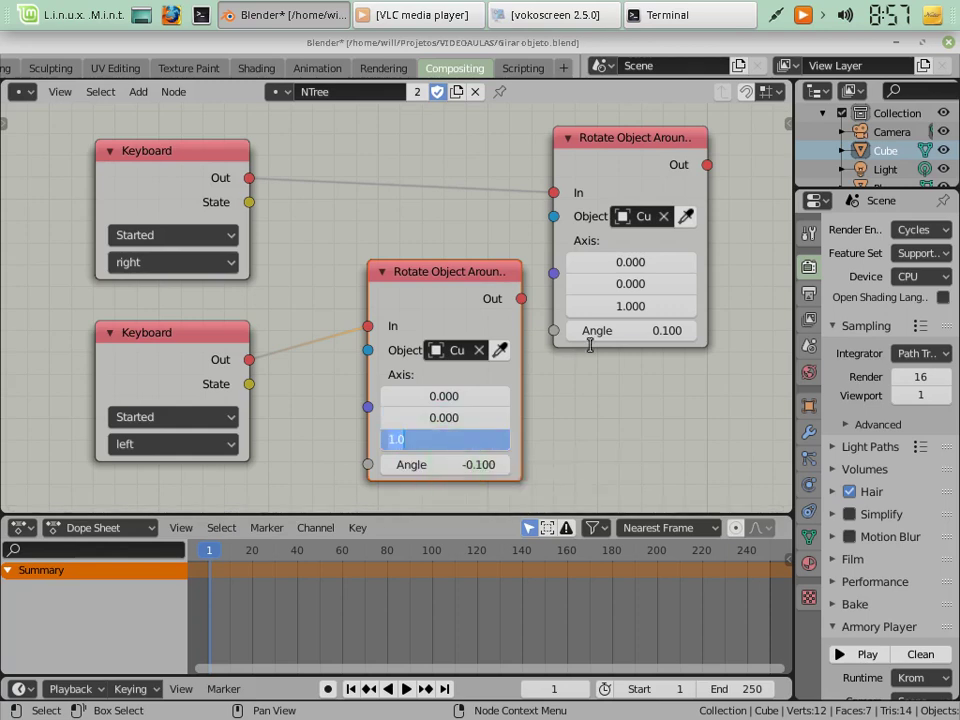
Set the rotation angle to 90 in the right-key Rotate Object Around Axis node and to -90 in the left-key one
{"action": "left_click", "coordinate": [641, 332]}
{"action": "left_click", "coordinate": [646, 334]}
{"action": "type", "text": "90"}
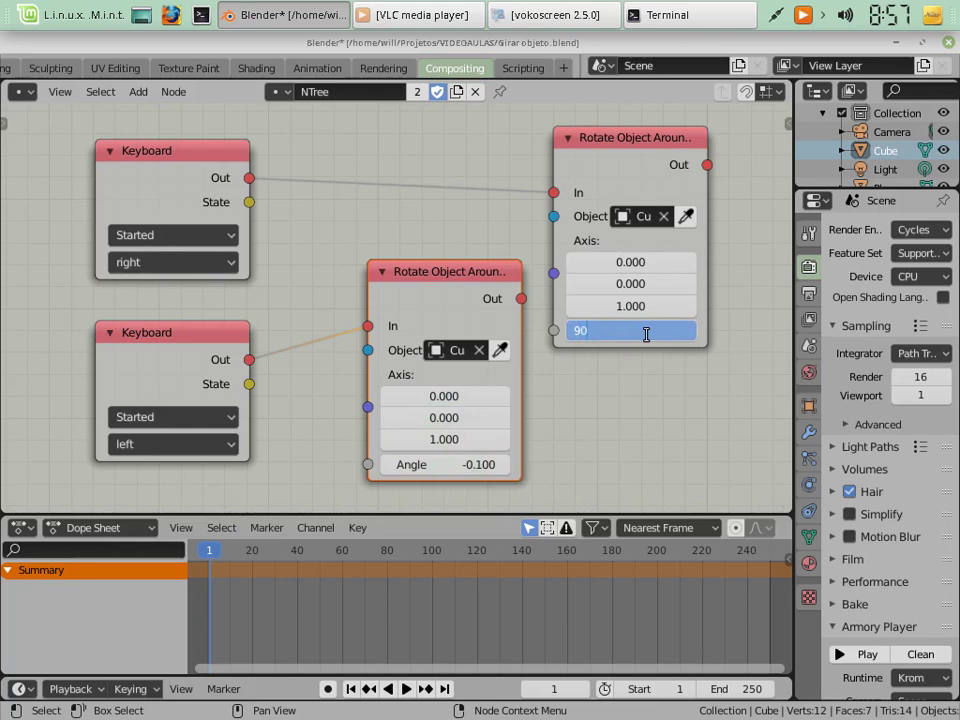
{"action": "key", "text": "Return"}
{"action": "left_click", "coordinate": [444, 463]}
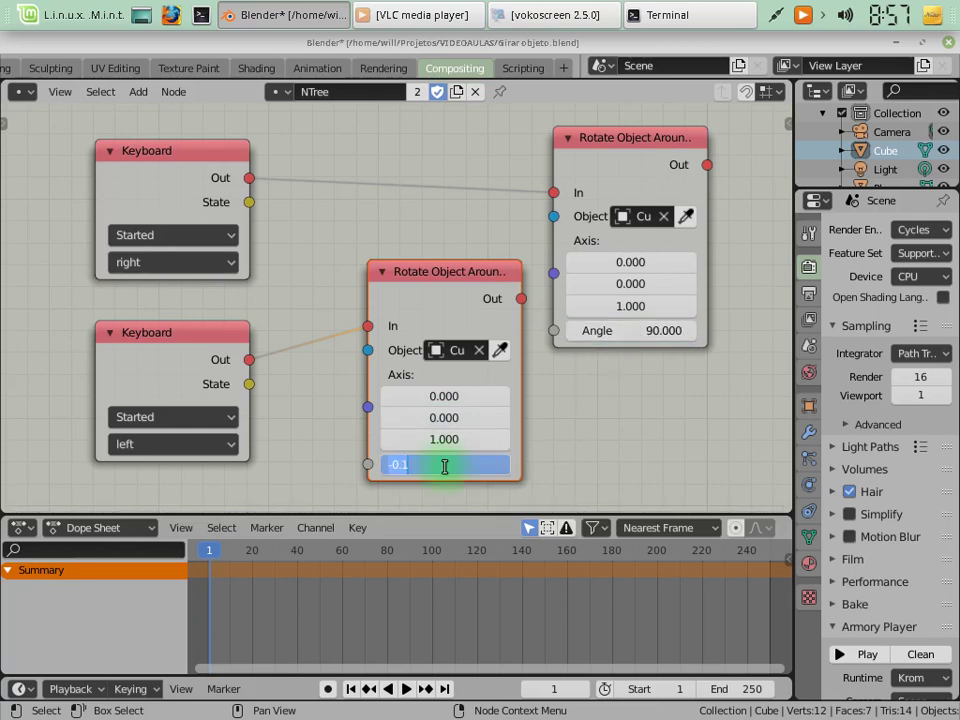
{"action": "type", "text": "90"}
{"action": "key", "text": "Return"}
{"action": "left_click", "coordinate": [444, 464]}
{"action": "type", "text": "-90"}
{"action": "key", "text": "Return"}
Test-run the game, rotate the cube repeatedly with the left arrow control, and close the player
{"action": "key", "text": "F5"}
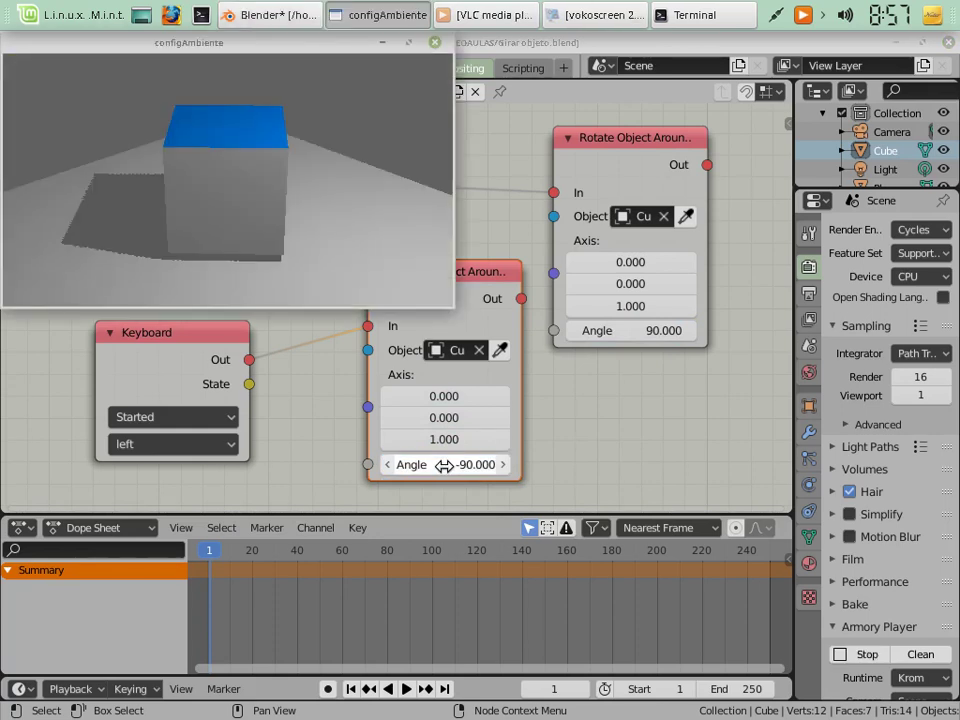
{"action": "key", "text": "Left"}
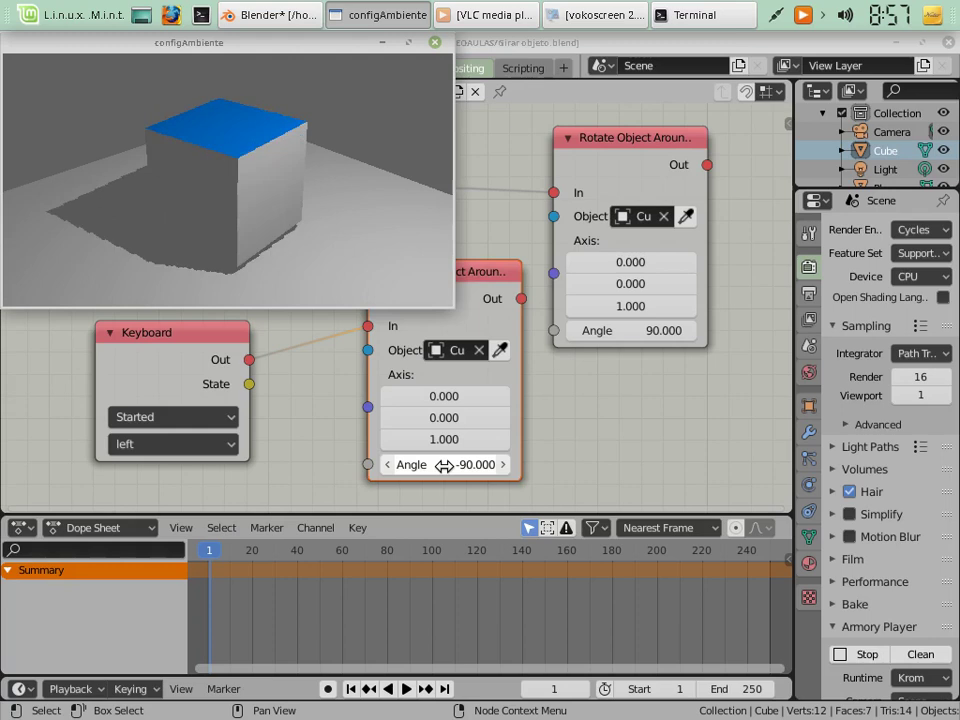
{"action": "key", "text": "Left"}
{"action": "key", "text": "Left"}
{"action": "key", "text": "Left"}
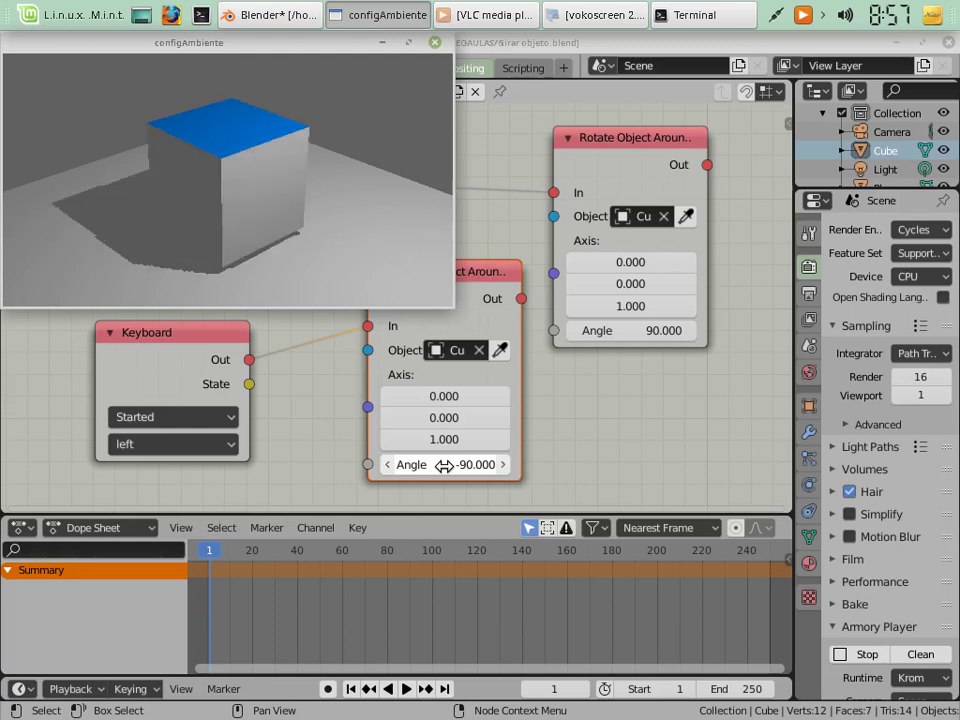
{"action": "key", "text": "Left"}
{"action": "key", "text": "Left"}
{"action": "key", "text": "Left"}
{"action": "key", "text": "Left"}
{"action": "key", "text": "Left"}
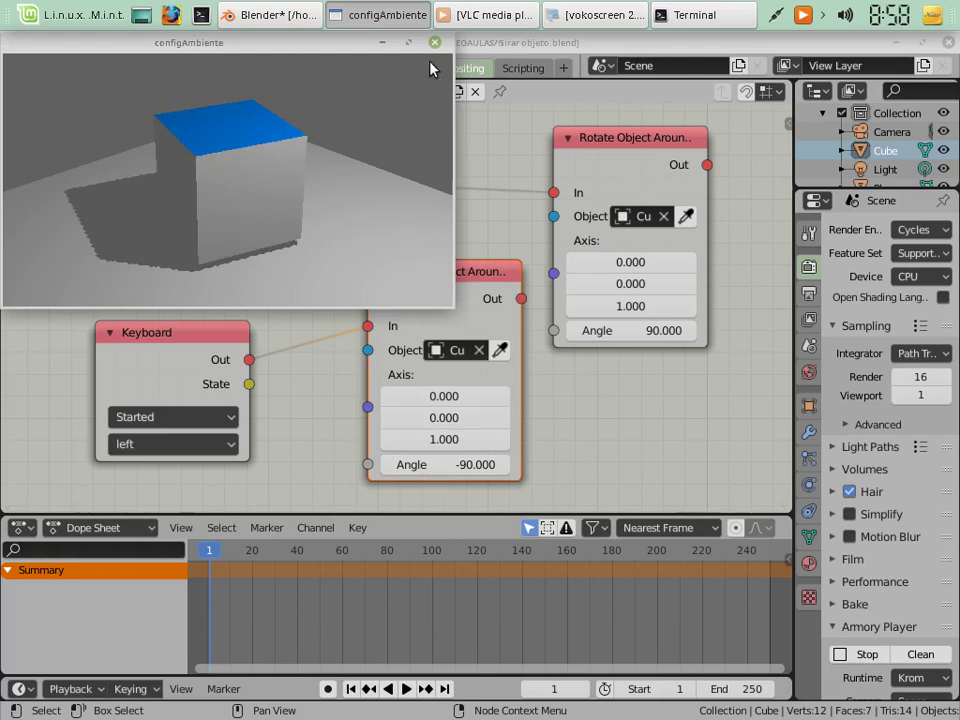
{"action": "left_click", "coordinate": [434, 42]}
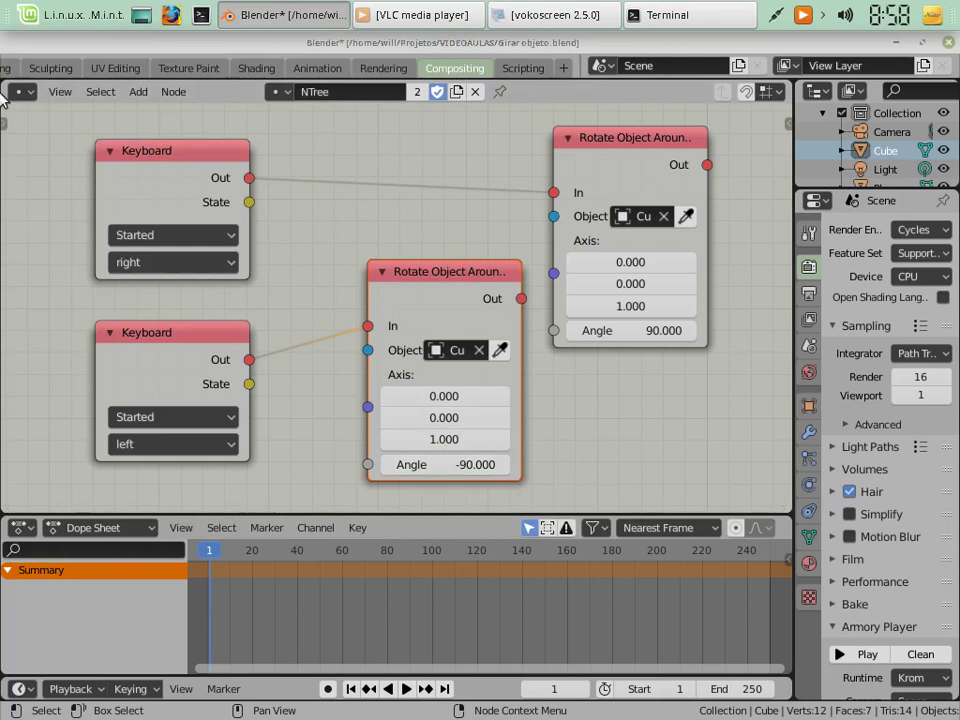
Launch the system Calculator, try converting 180 radians to degrees, and clear the entry
{"action": "left_click", "coordinate": [60, 18]}
{"action": "type", "text": "calc"}
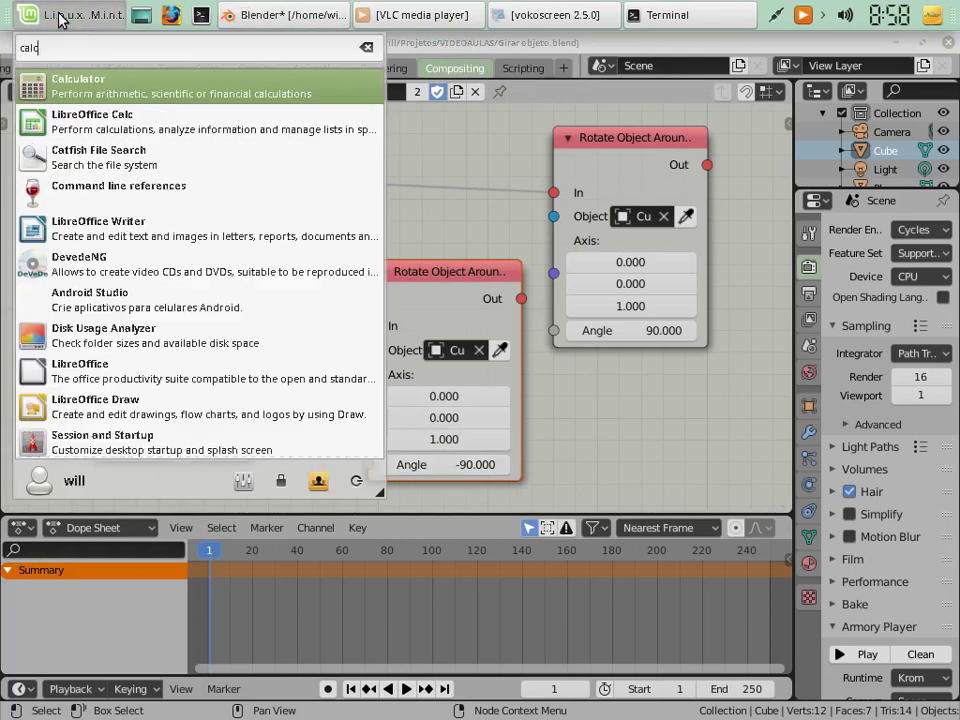
{"action": "key", "text": "Return"}
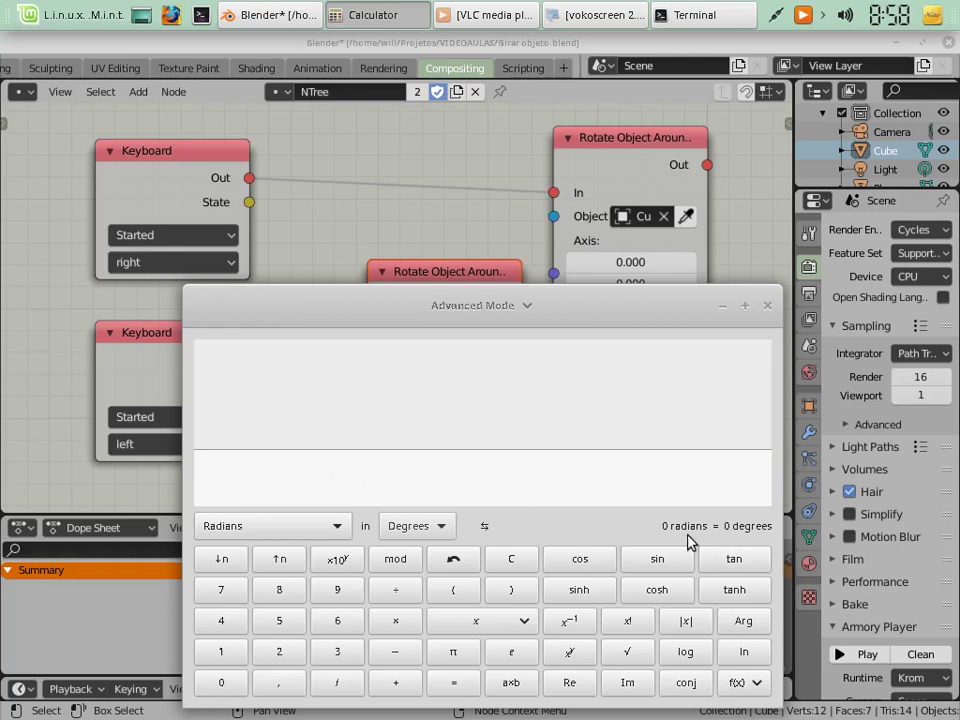
{"action": "type", "text": "180"}
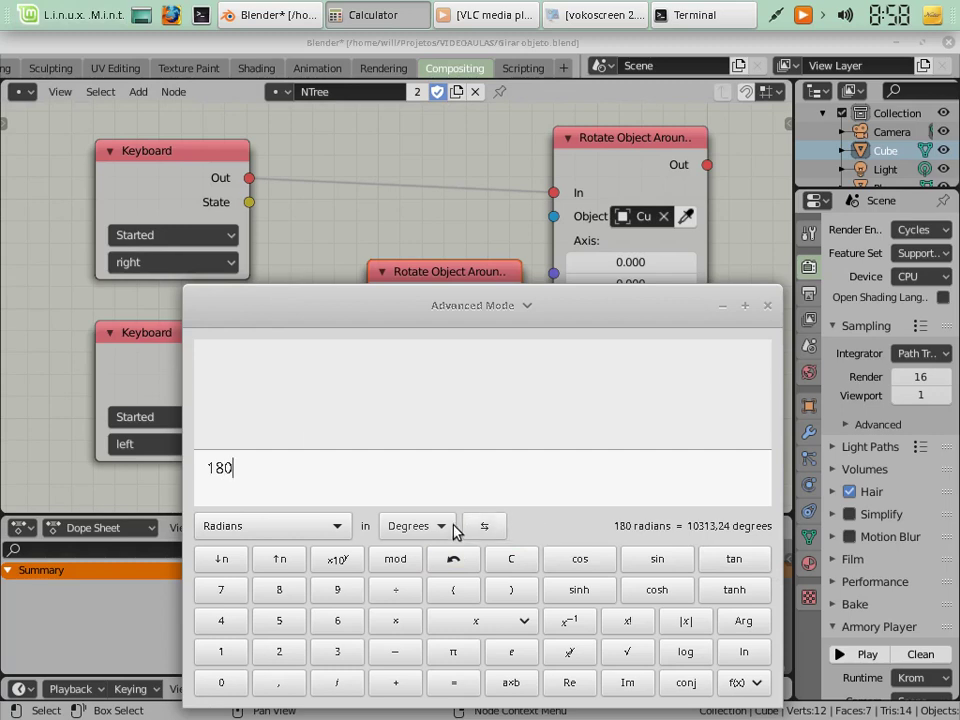
{"action": "double_click", "coordinate": [318, 472]}
{"action": "key", "text": "BackSpace"}
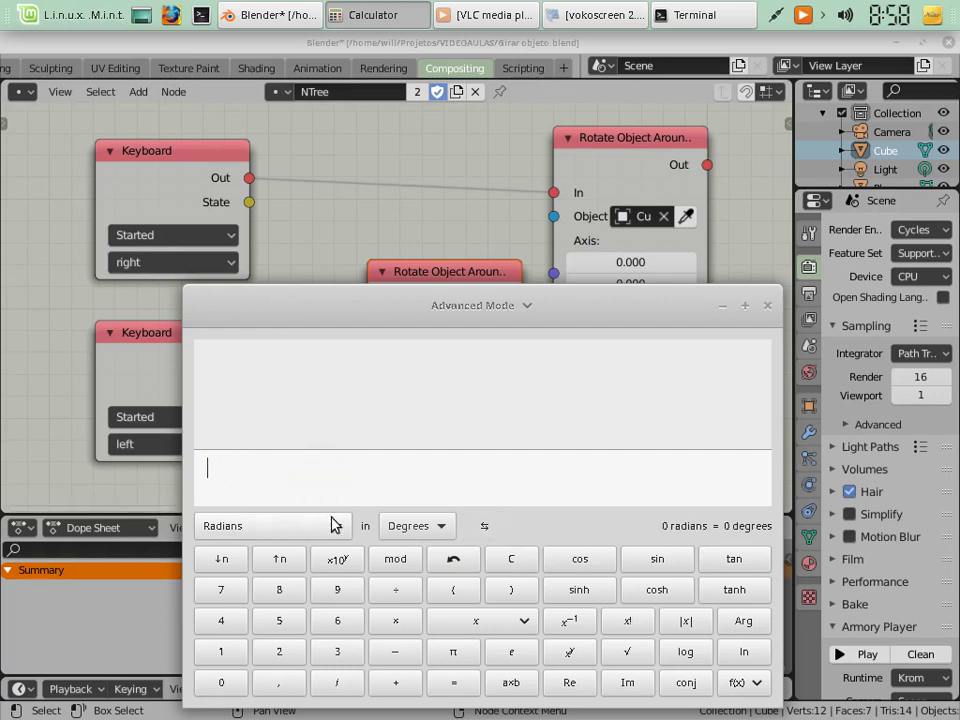
Swap the Calculator's unit conversion to degrees in radians, convert 90 and 180 degrees, and clear the entry
{"action": "left_click", "coordinate": [484, 525]}
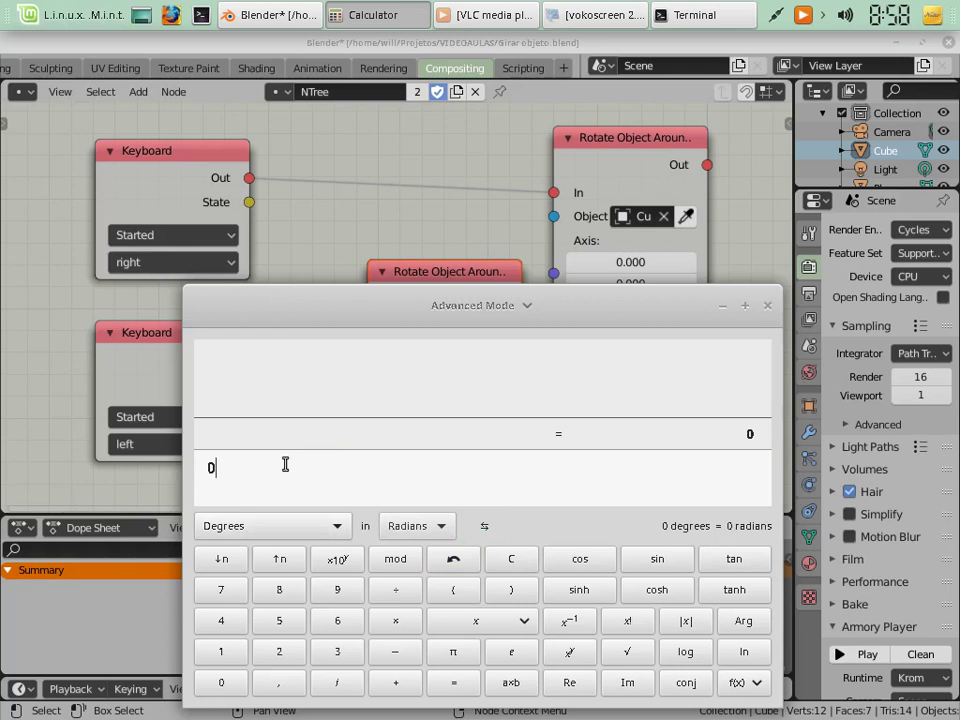
{"action": "key", "text": "BackSpace"}
{"action": "type", "text": "90"}
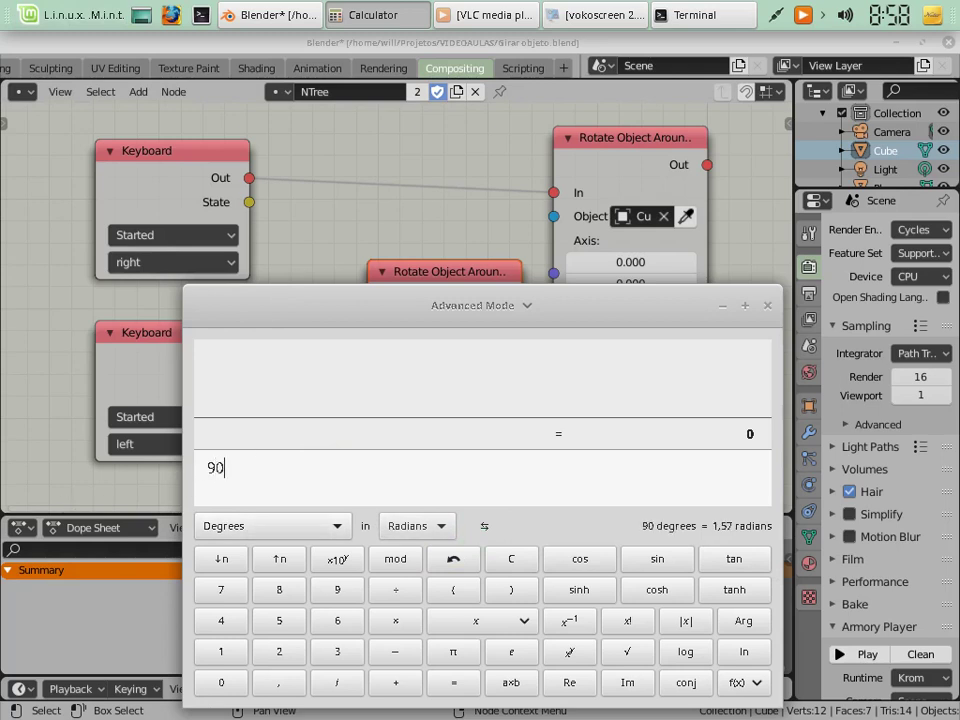
{"action": "key", "text": "BackSpace"}
{"action": "key", "text": "BackSpace"}
{"action": "type", "text": "180"}
{"action": "key", "text": "BackSpace"}
{"action": "key", "text": "BackSpace"}
{"action": "key", "text": "BackSpace"}
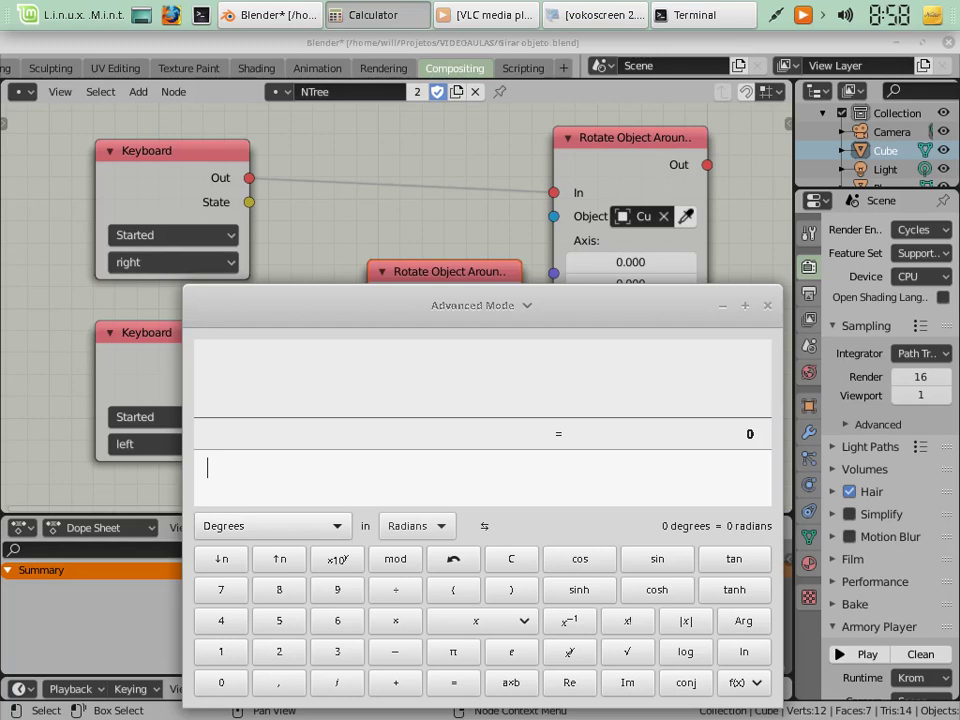
Calculate 3,141÷2 in the Calculator to work out the quarter turn in radians
{"action": "type", "text": "3,14"}
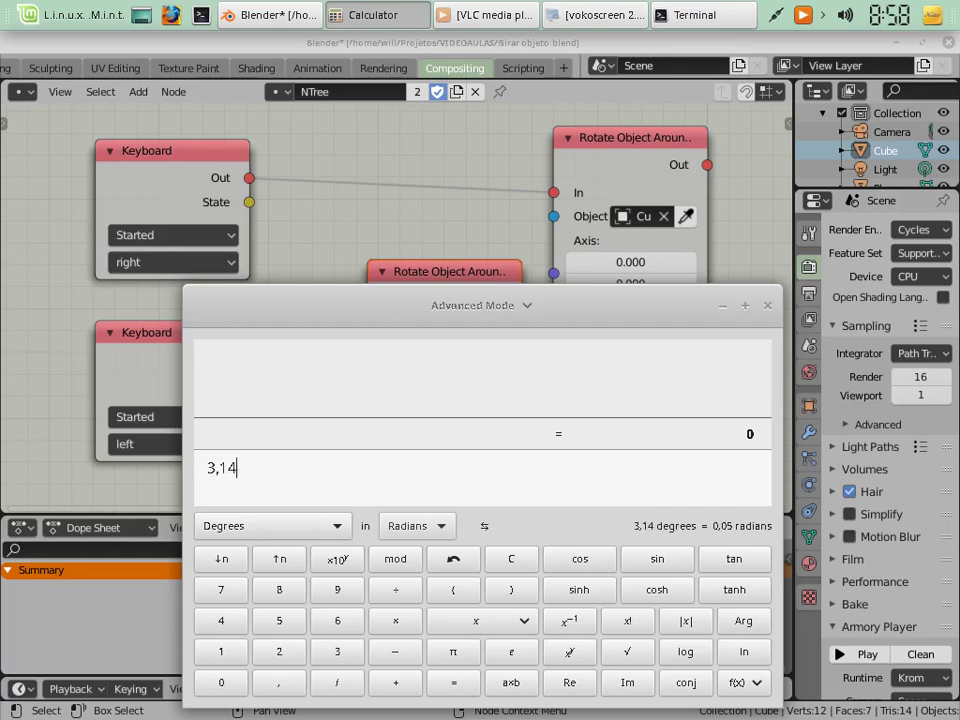
{"action": "type", "text": "1/"}
{"action": "type", "text": "2"}
{"action": "key", "text": "Return"}
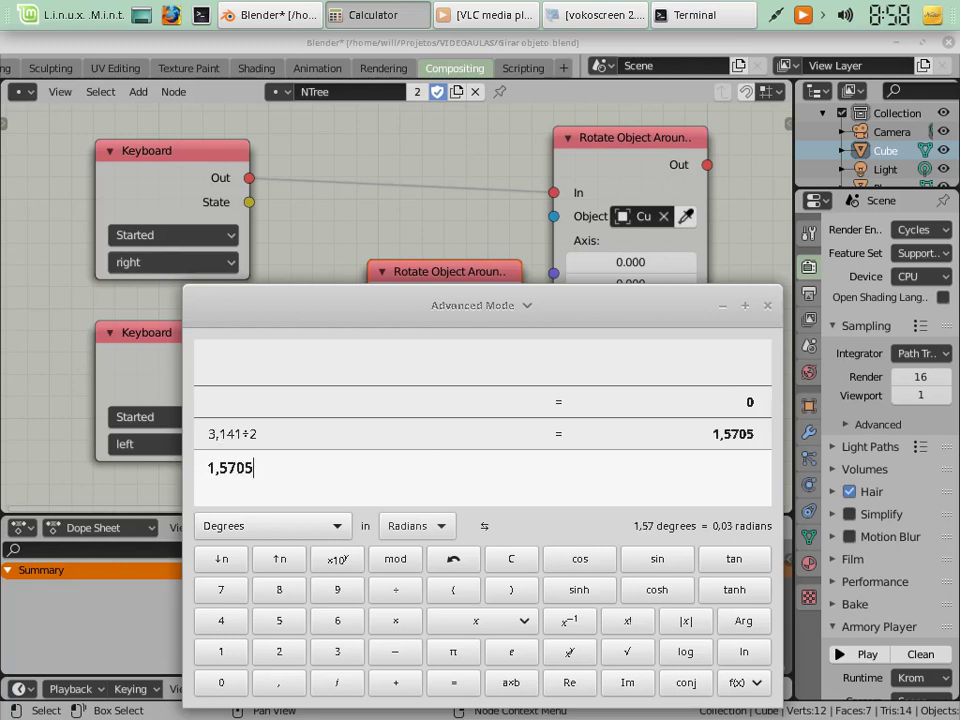
Back in Blender, set the angle of the right-key Rotate Object node to 1.57 radians
{"action": "left_click", "coordinate": [622, 143]}
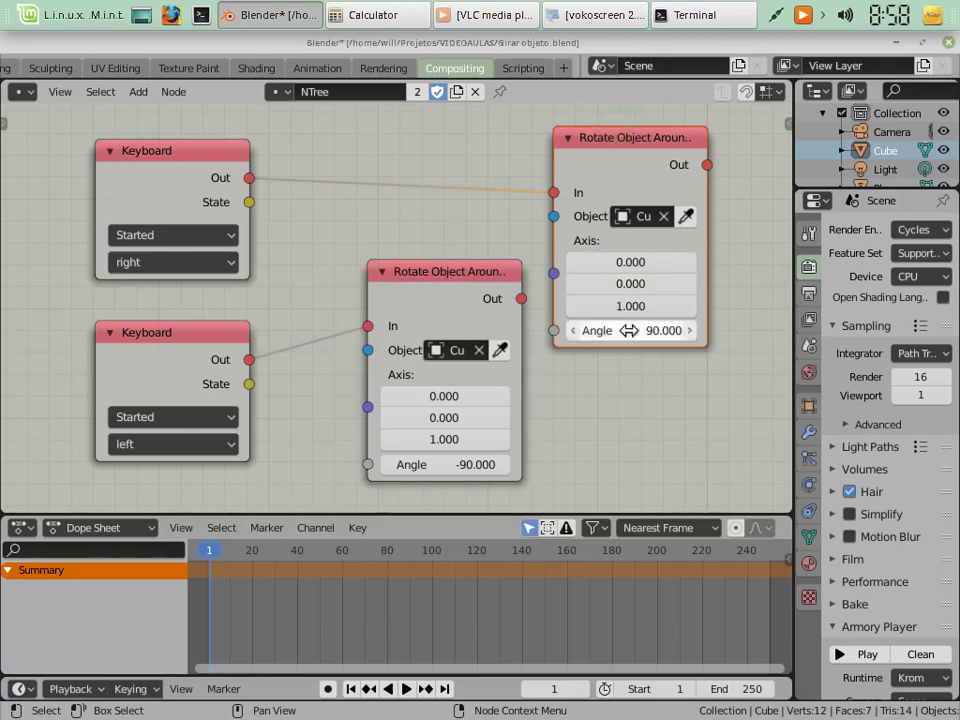
{"action": "left_click", "coordinate": [343, 20]}
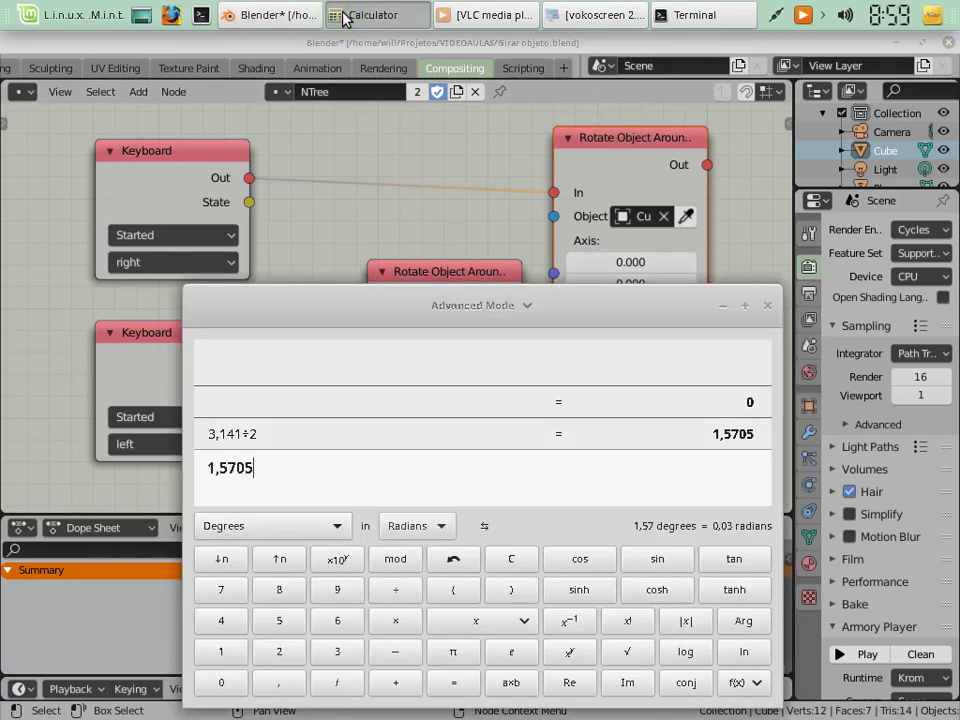
{"action": "left_click", "coordinate": [343, 20]}
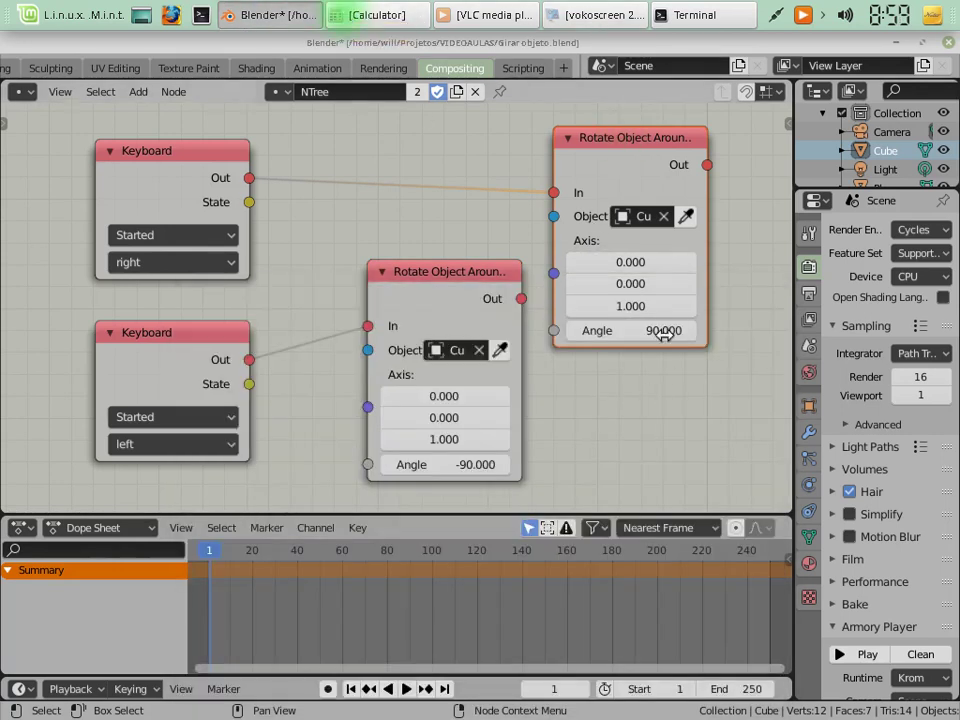
{"action": "left_click", "coordinate": [627, 331]}
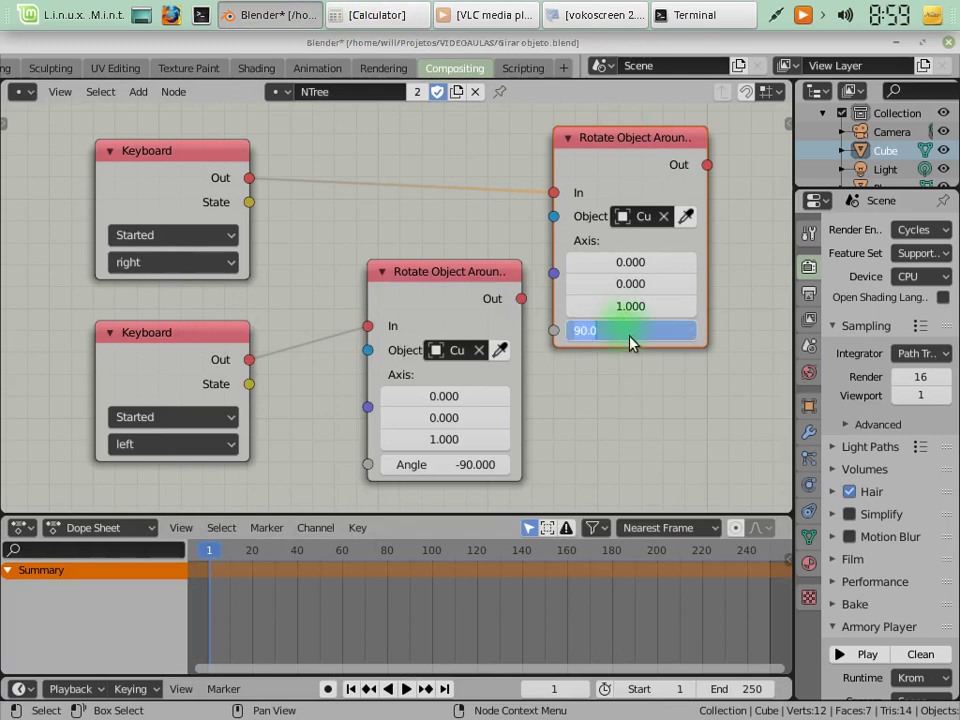
{"action": "type", "text": "1.54"}
{"action": "key", "text": "BackSpace"}
{"action": "type", "text": "7"}
{"action": "key", "text": "Return"}
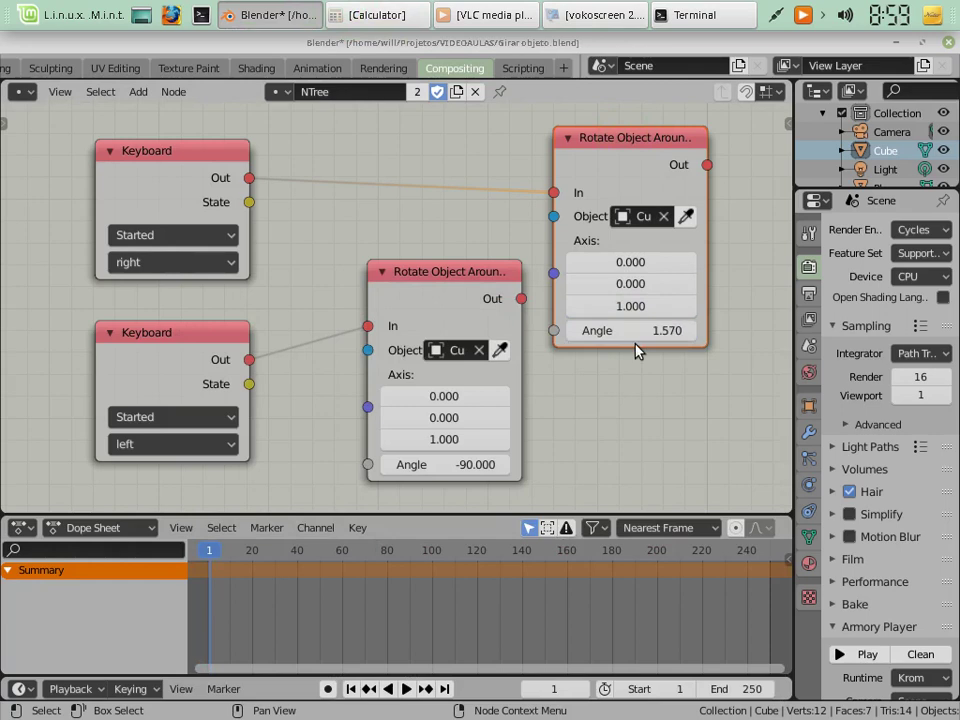
Set the left-key Rotate Object node's angle to -1.57 radians, and test-run the game briefly
{"action": "left_click", "coordinate": [452, 466]}
{"action": "key", "text": "BackSpace"}
{"action": "type", "text": "-1.57"}
{"action": "key", "text": "Return"}
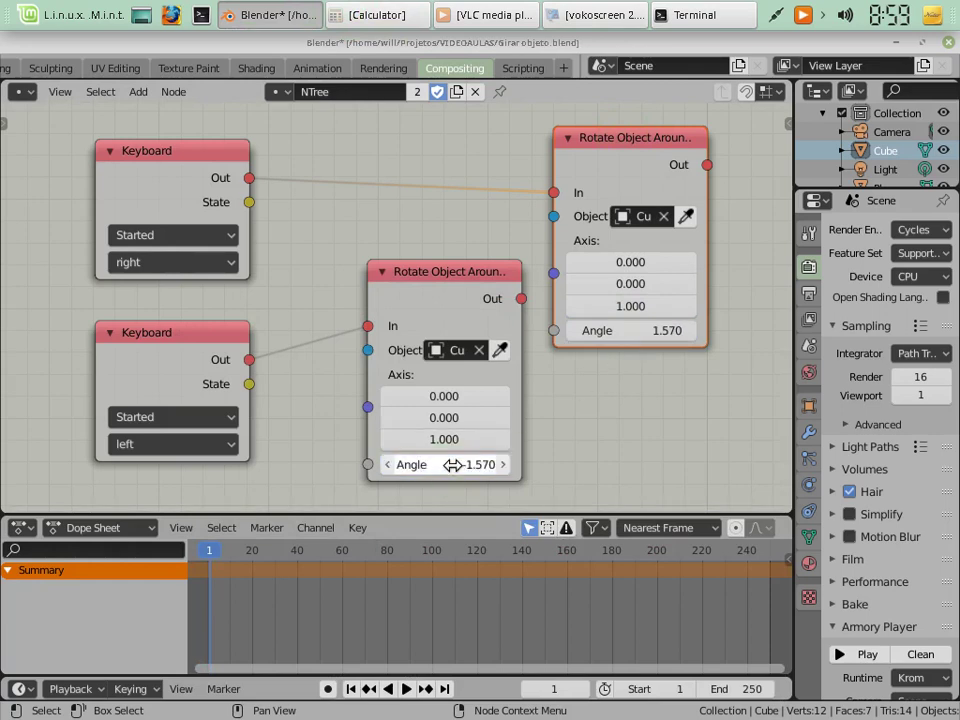
{"action": "key", "text": "F5"}
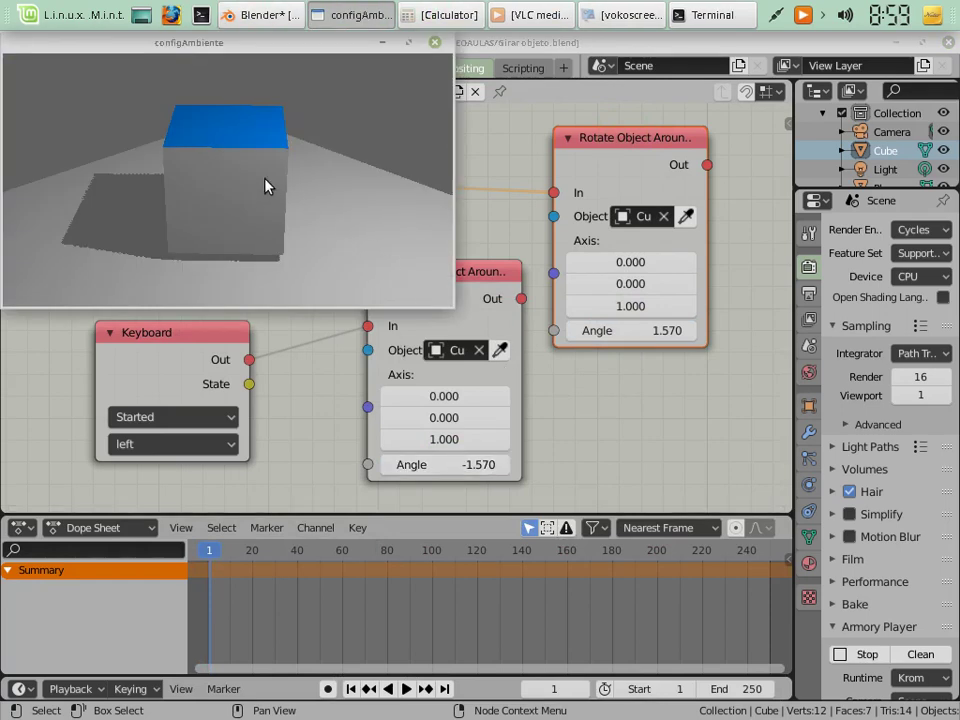
{"action": "left_click", "coordinate": [434, 42]}
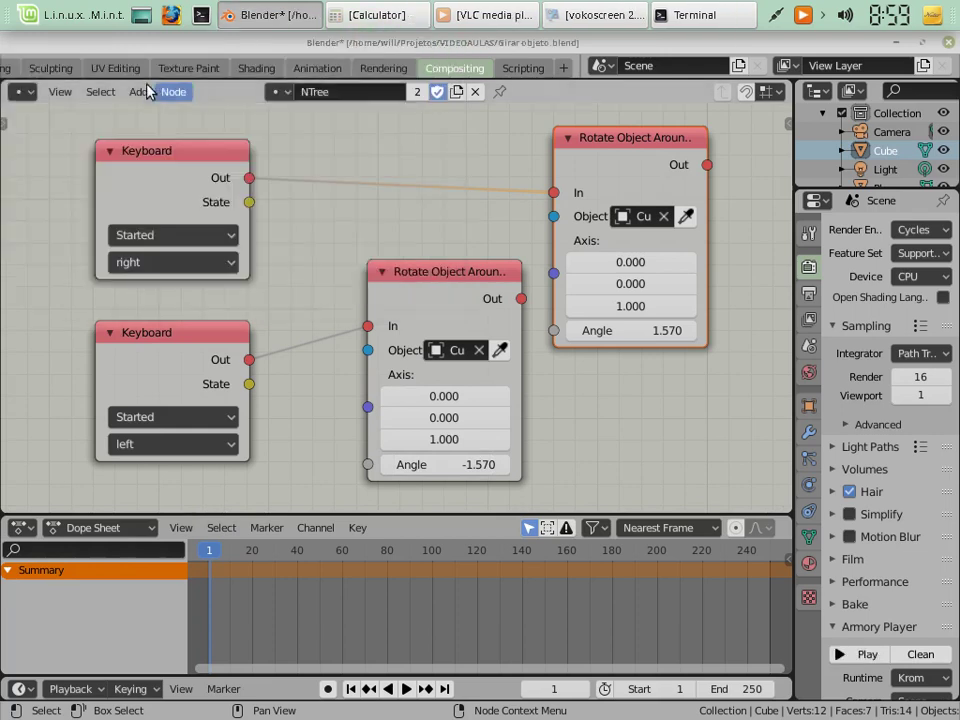
In the Layout workspace, enter Edit Mode on the cube and select its front face
{"action": "scroll", "coordinate": [120, 70], "scroll_direction": "up", "scroll_amount": 3}
{"action": "left_click", "coordinate": [75, 69]}
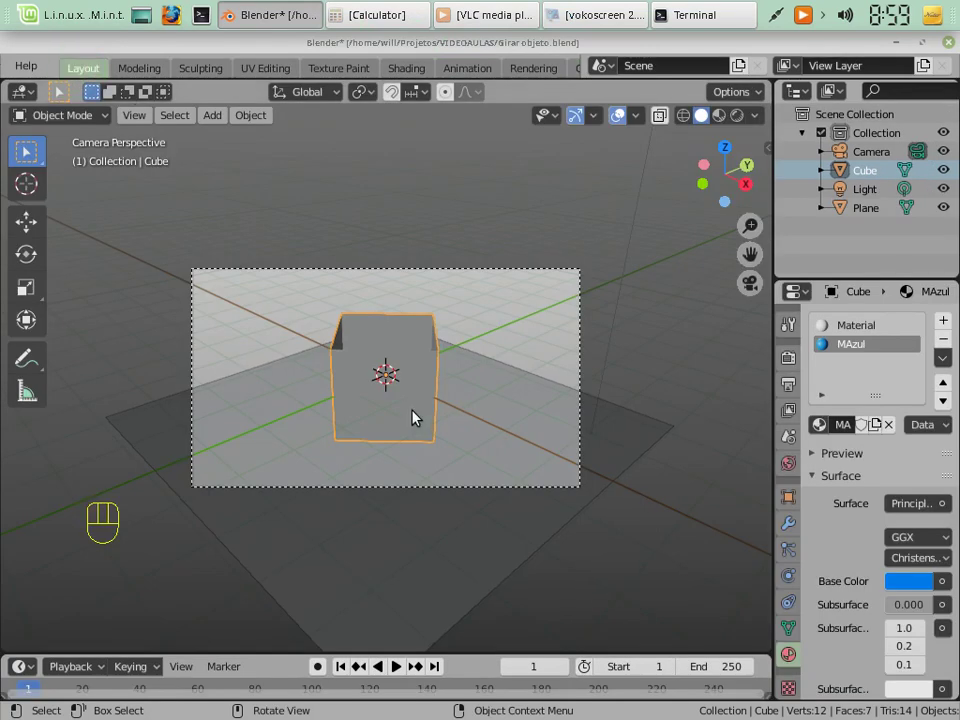
{"action": "key", "text": "Tab"}
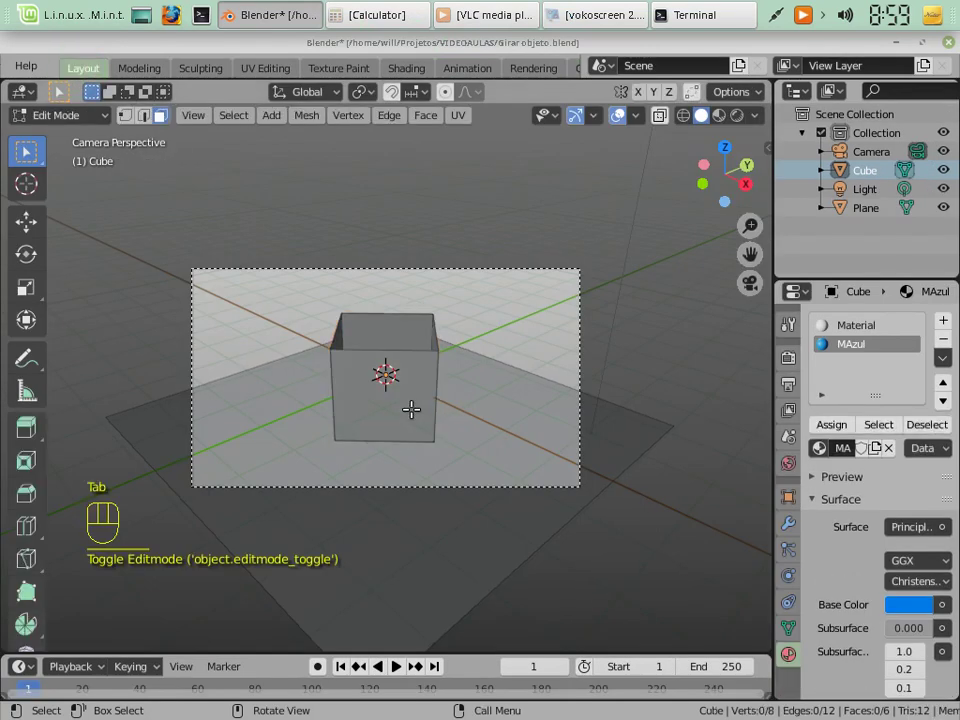
{"action": "right_click", "coordinate": [392, 396]}
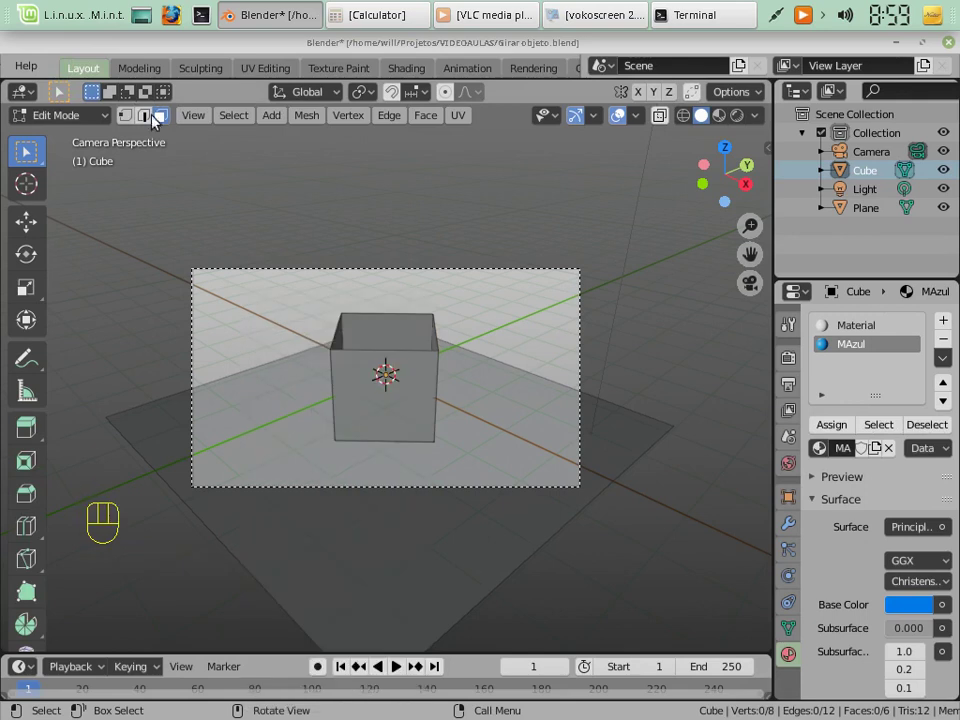
{"action": "right_click", "coordinate": [396, 409]}
{"action": "right_click", "coordinate": [471, 381]}
{"action": "left_click", "coordinate": [396, 386]}
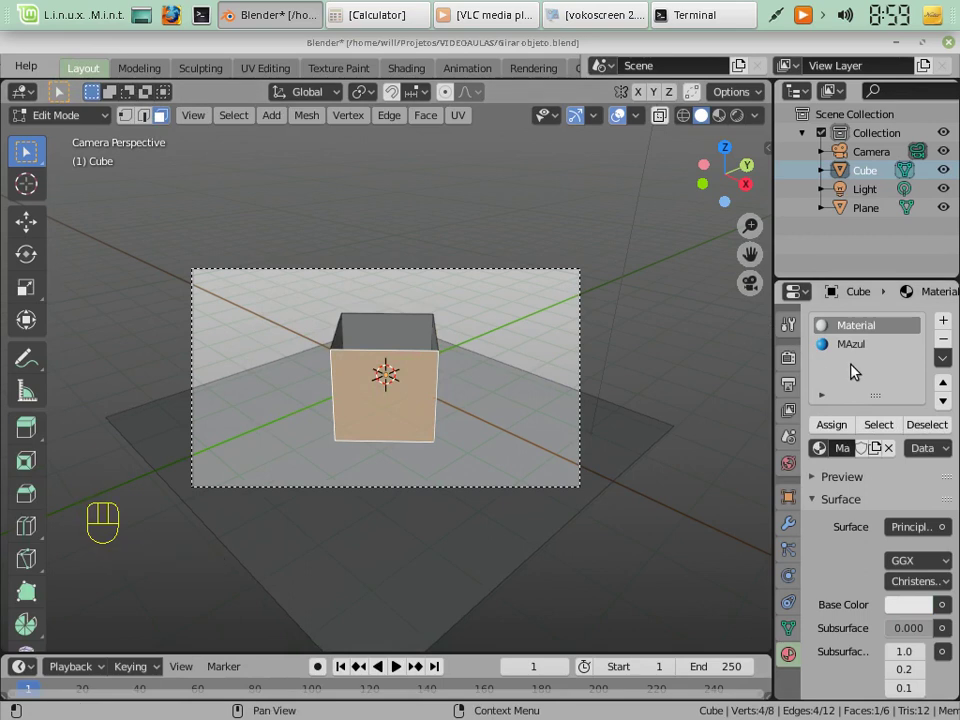
Add a third material slot to the cube with a new material named MVerde
{"action": "left_click", "coordinate": [941, 322]}
{"action": "left_click", "coordinate": [871, 448]}
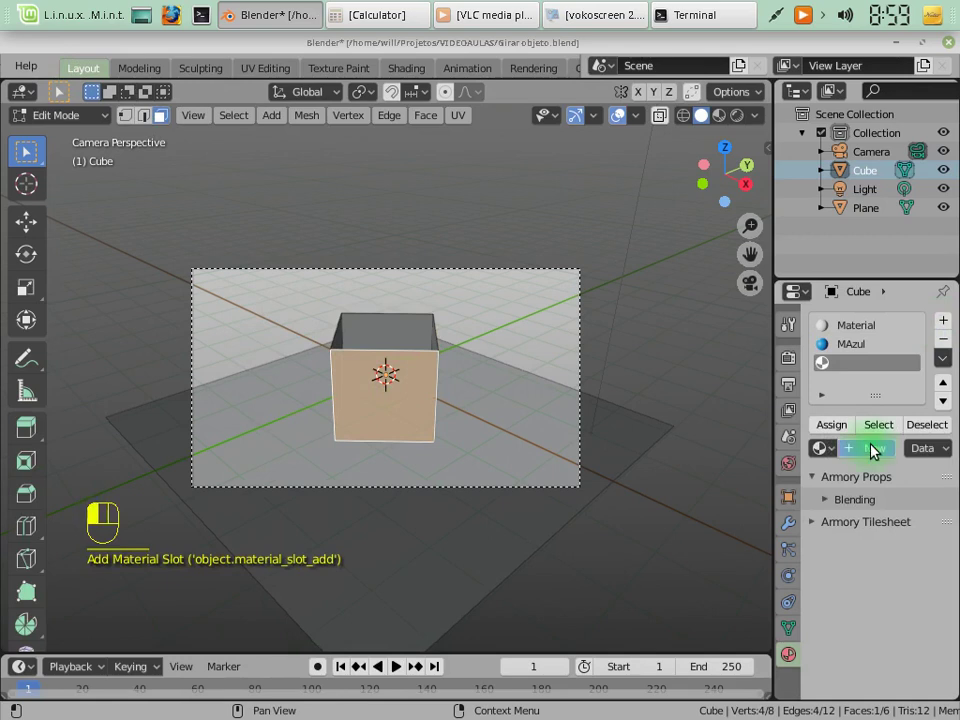
{"action": "left_click", "coordinate": [860, 370]}
{"action": "double_click", "coordinate": [860, 365]}
{"action": "type", "text": "M"}
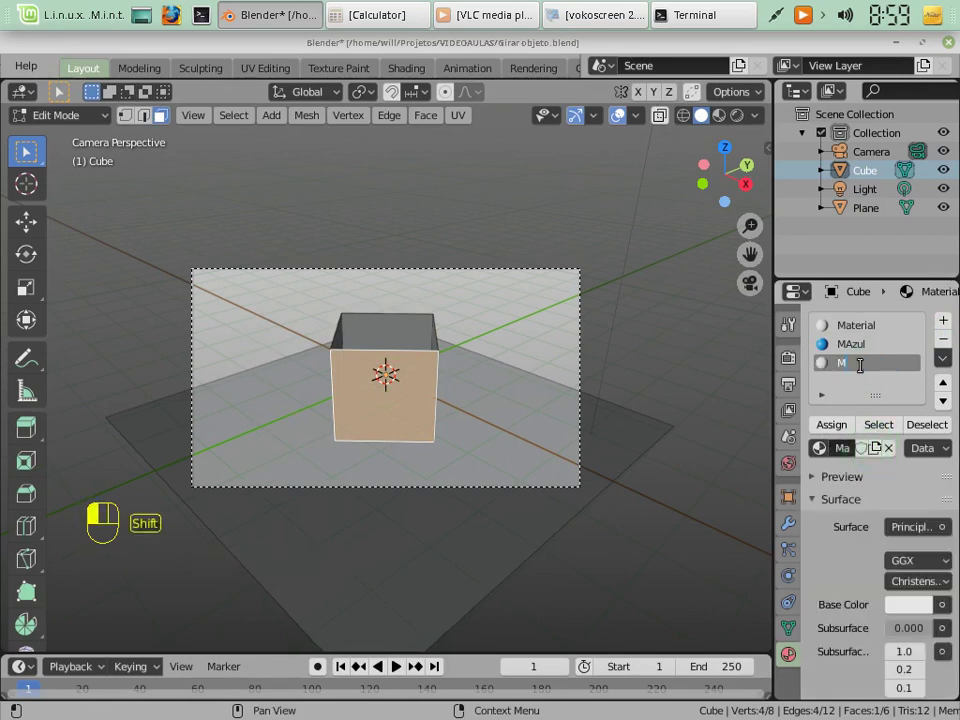
{"action": "type", "text": "Verde"}
{"action": "key", "text": "Return"}
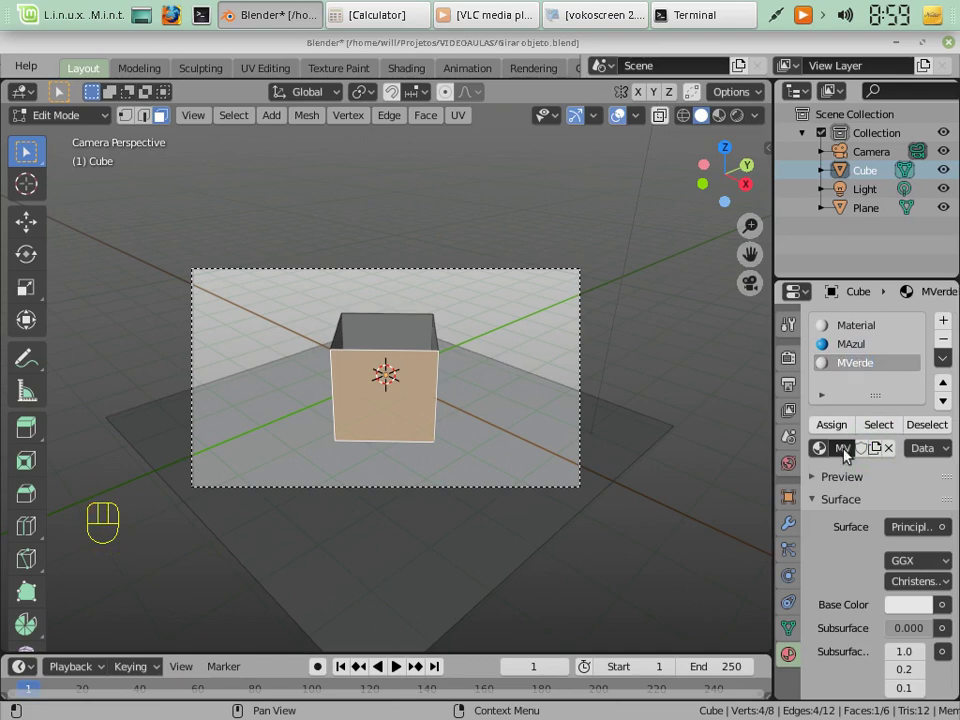
Set MVerde's base color to bright green, leave Edit Mode, and test-run the game briefly
{"action": "left_click", "coordinate": [903, 603]}
{"action": "left_click", "coordinate": [776, 368]}
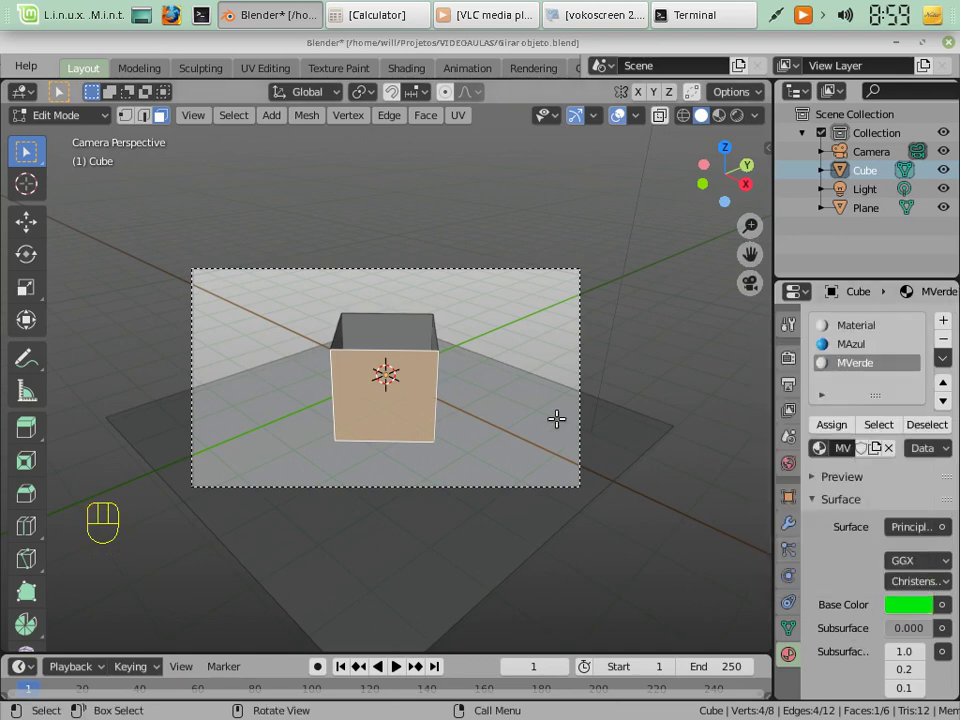
{"action": "key", "text": "Tab"}
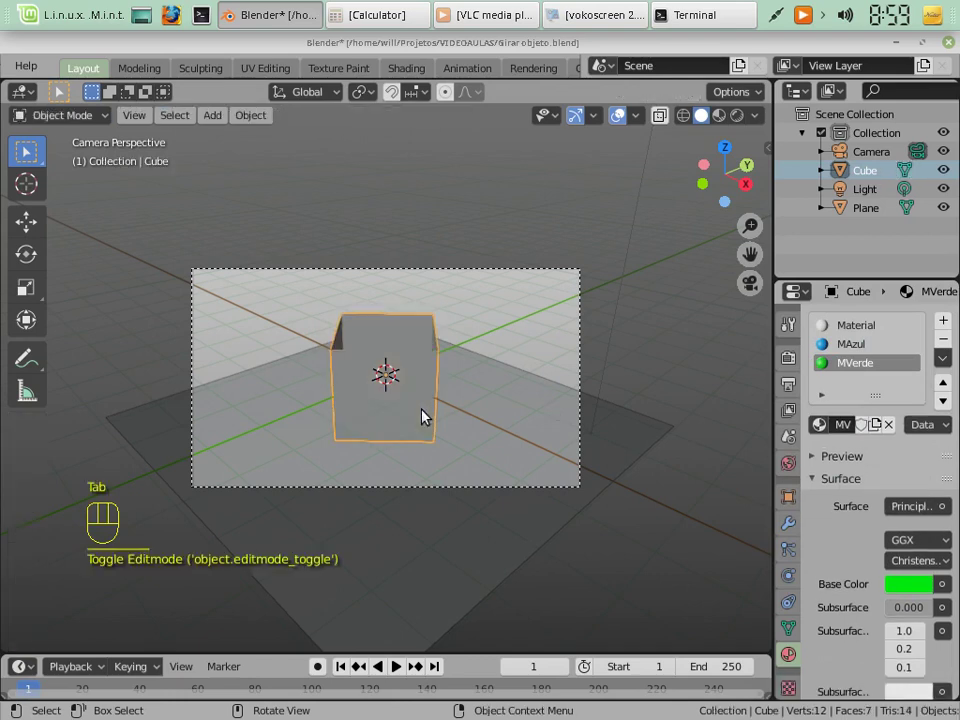
{"action": "key", "text": "F5"}
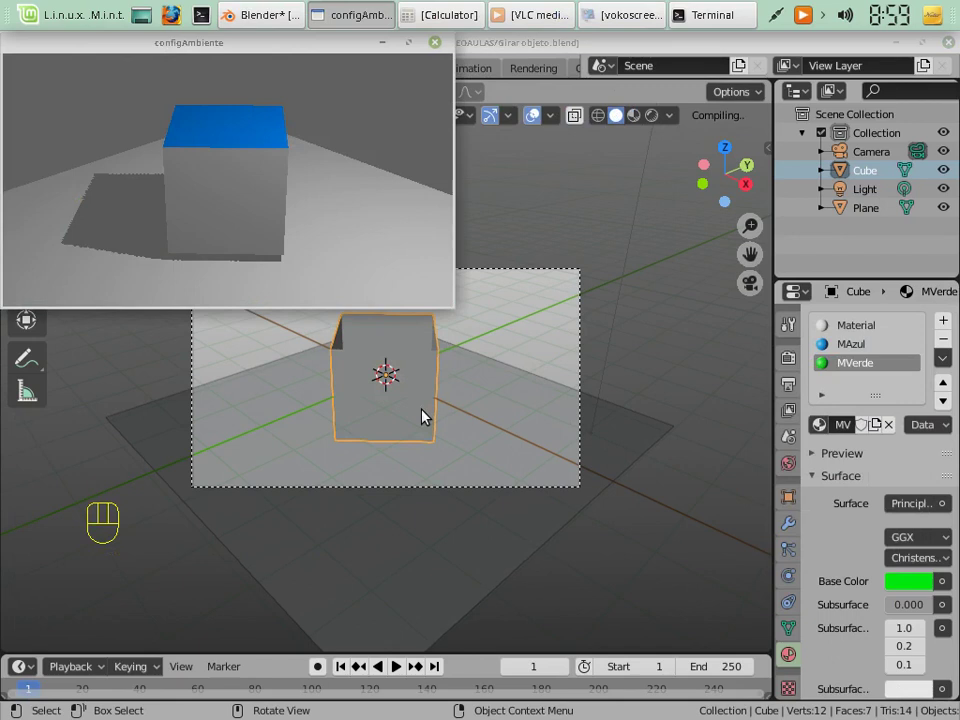
{"action": "left_click", "coordinate": [434, 42]}
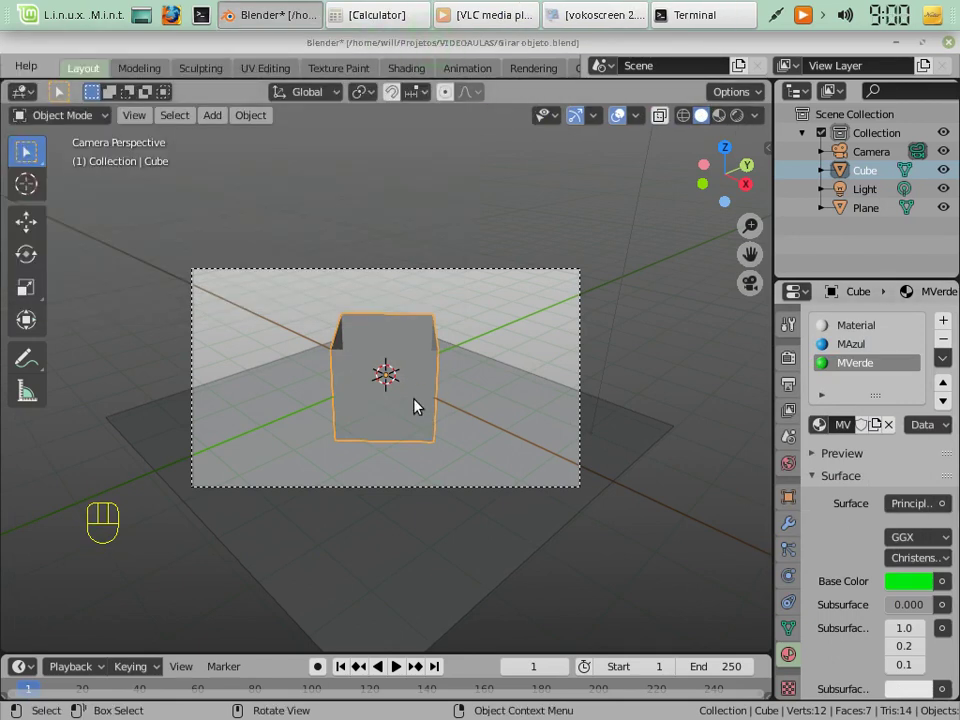
Assign MVerde to the cube's front face and display the viewport in rendered shading
{"action": "key", "text": "Tab"}
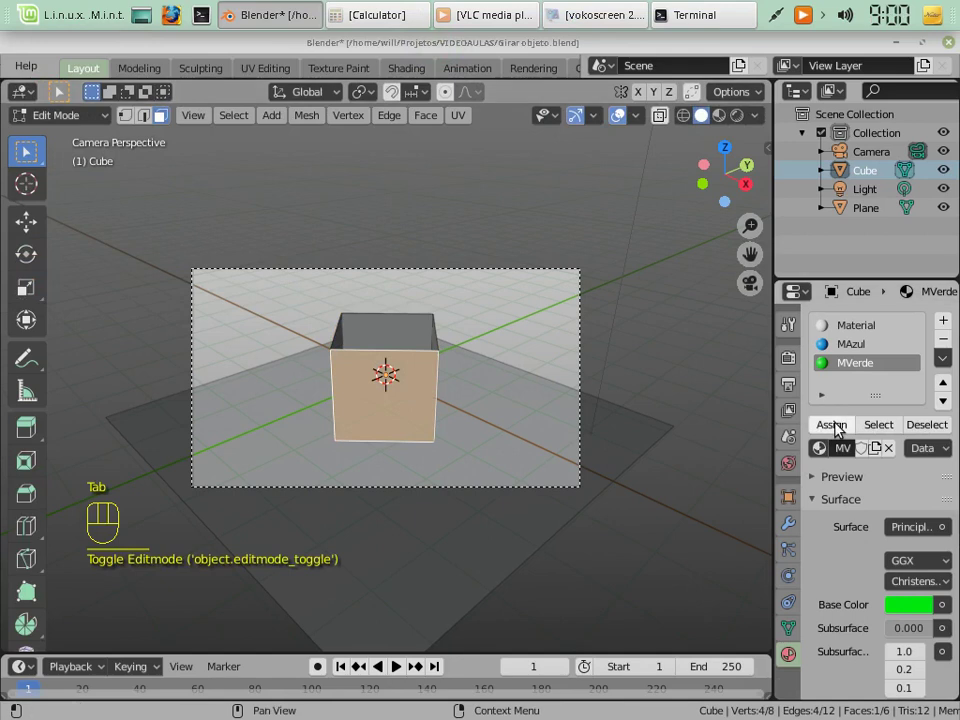
{"action": "left_click", "coordinate": [833, 426]}
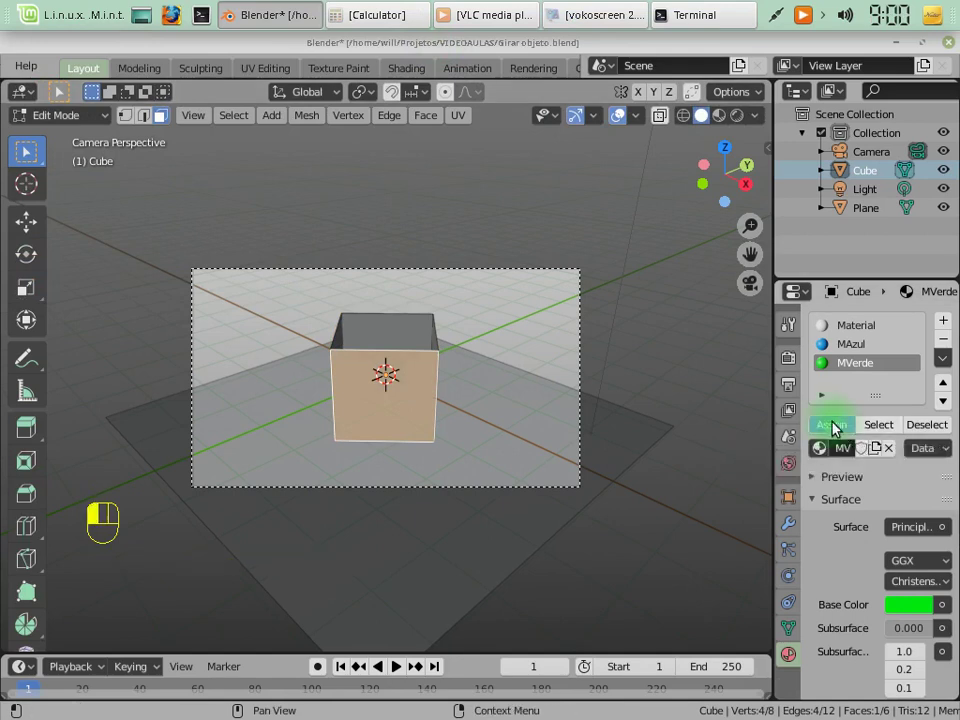
{"action": "key", "text": "Tab"}
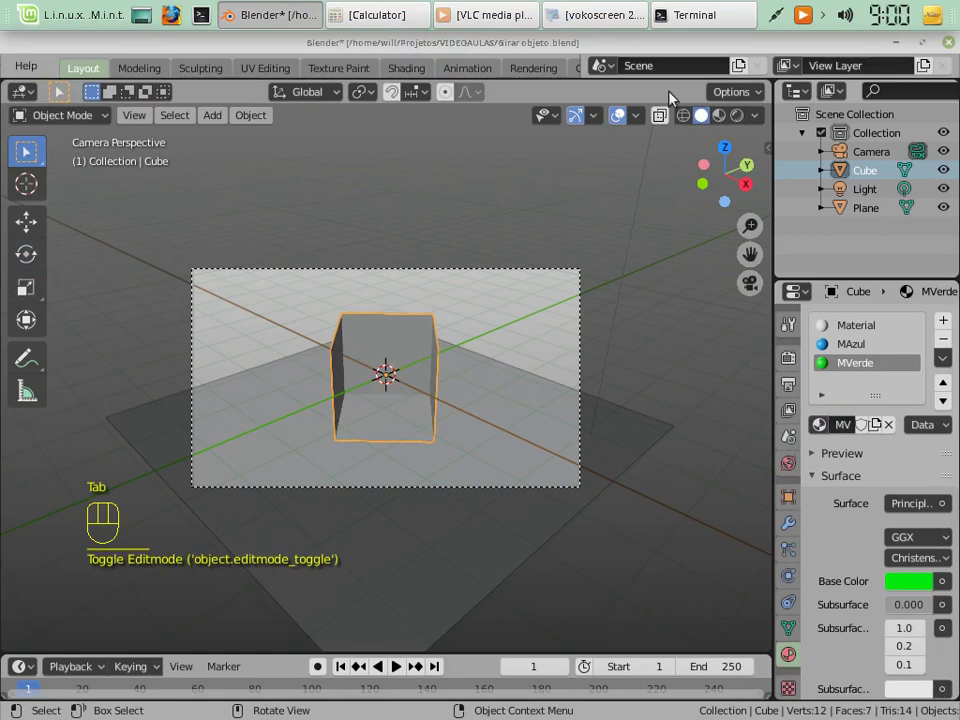
{"action": "left_click", "coordinate": [738, 115]}
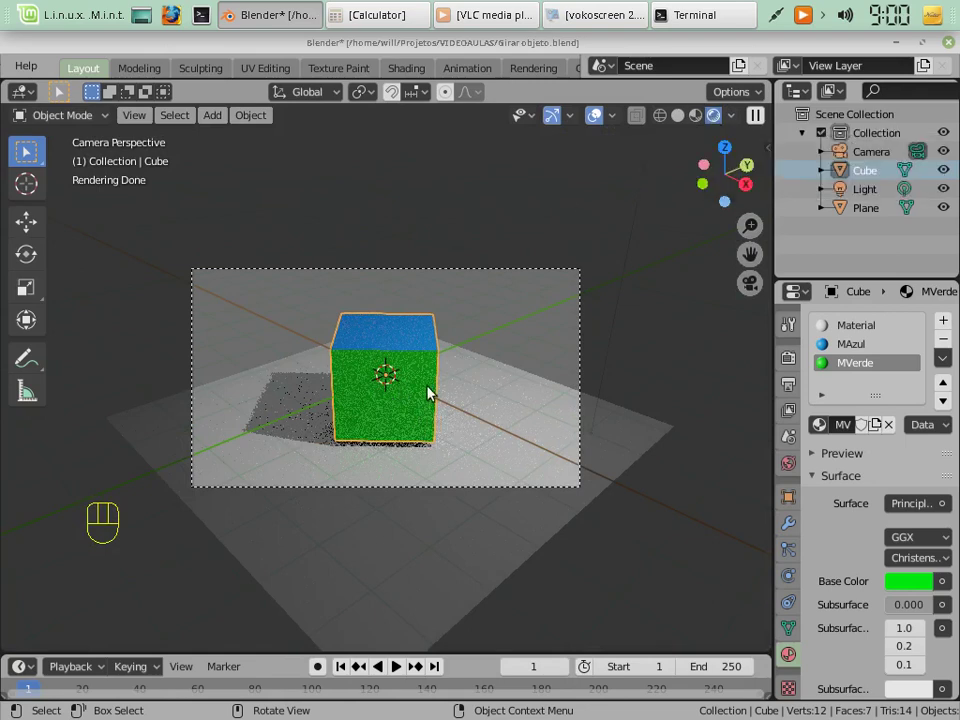
Test-run the game to check the cube's face colors, and return to the Compositing workspace's node tree
{"action": "key", "text": "F5"}
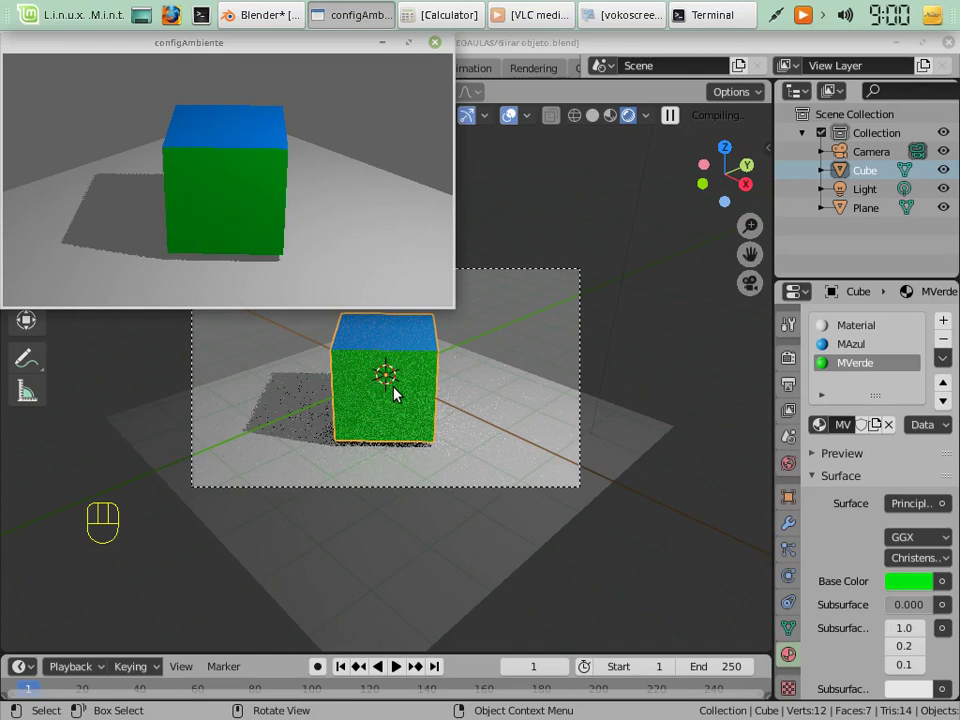
{"action": "left_click", "coordinate": [435, 42]}
{"action": "scroll", "coordinate": [354, 71], "scroll_direction": "down", "scroll_amount": 3}
{"action": "left_click", "coordinate": [454, 68]}
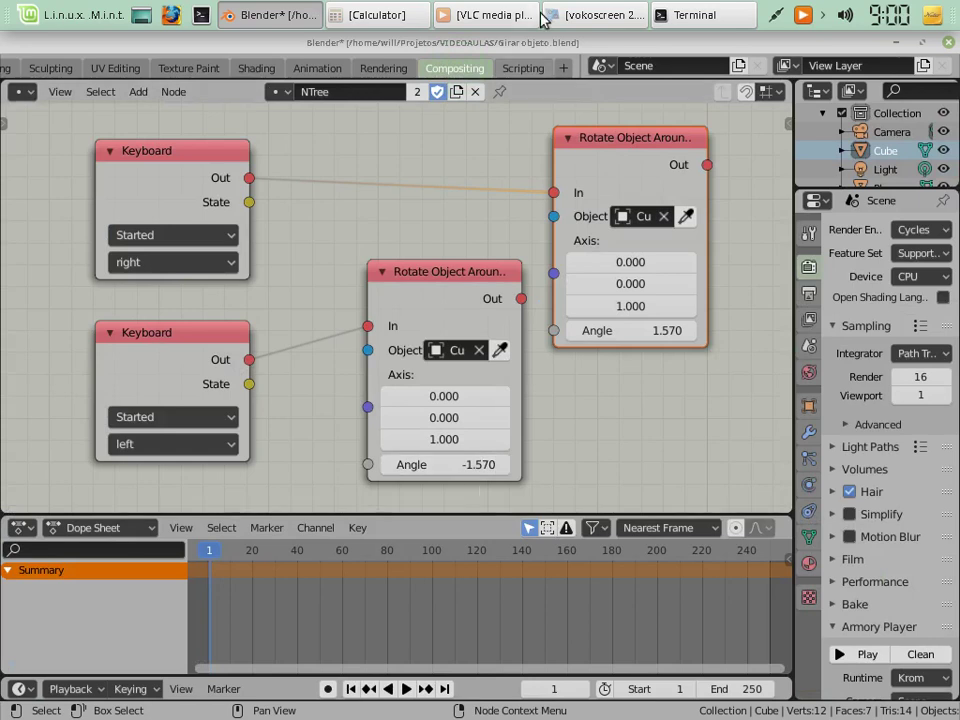
Switch to the Calculator and work out 45 degrees in radians by computing 45÷180 and multiplying by 3,141
{"action": "left_click", "coordinate": [357, 14]}
{"action": "key", "text": "Escape"}
{"action": "type", "text": "3,14"}
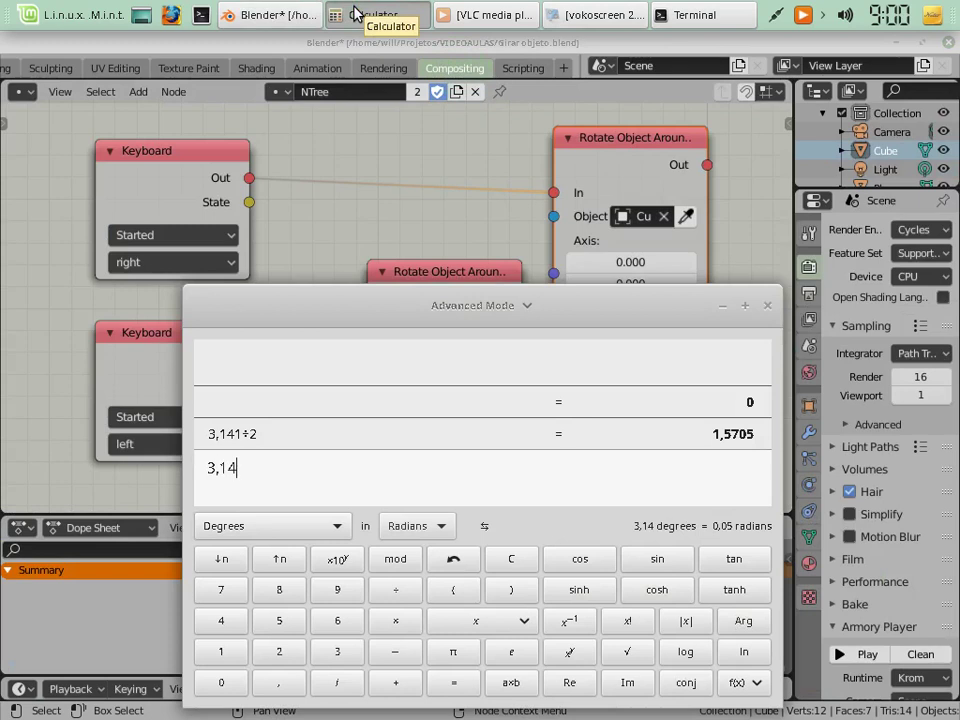
{"action": "key", "text": "Escape"}
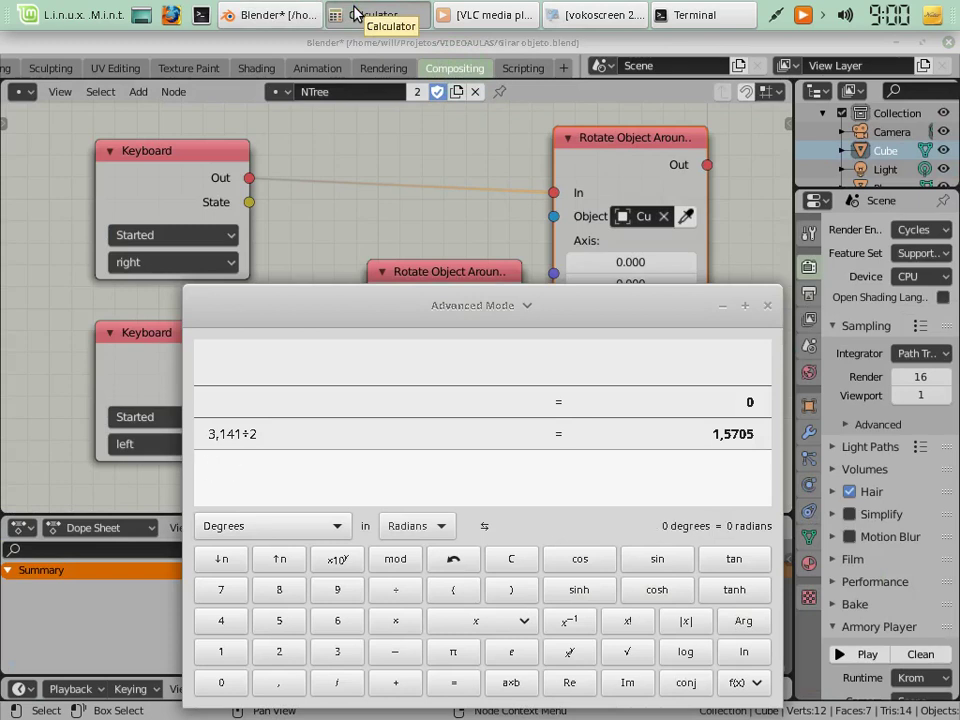
{"action": "type", "text": "45/180"}
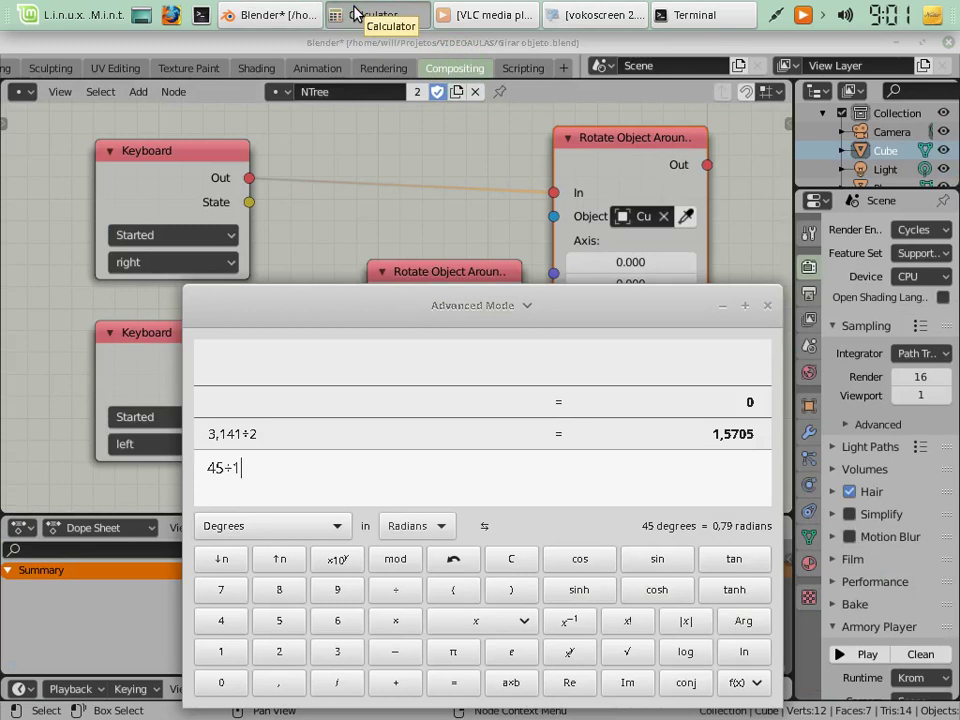
{"action": "key", "text": "Return"}
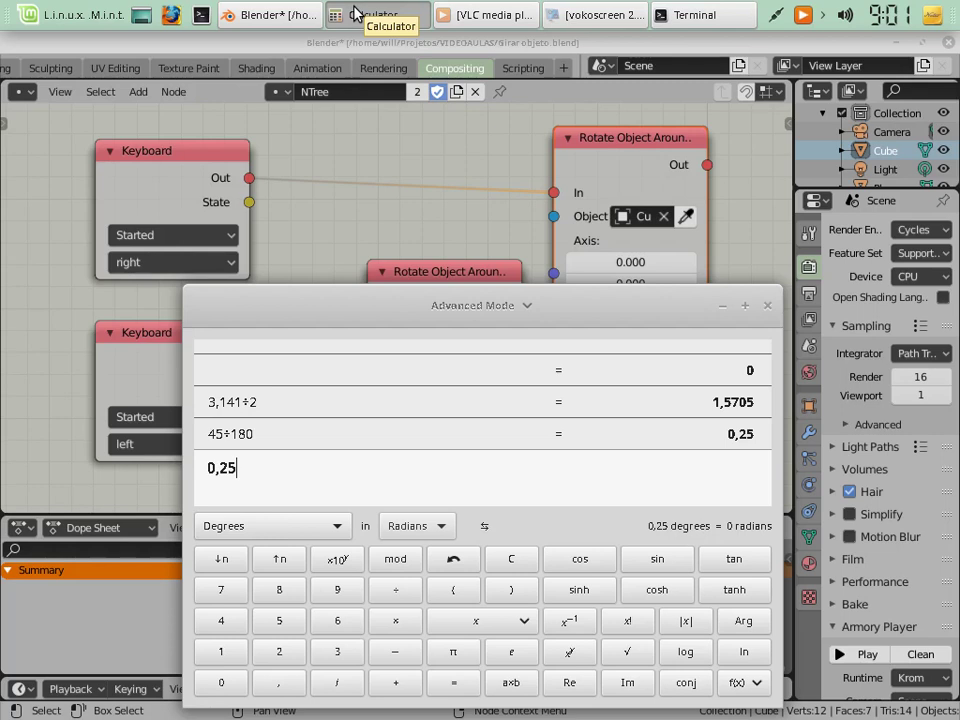
{"action": "type", "text": "*3,"}
{"action": "type", "text": "141"}
{"action": "key", "text": "Return"}
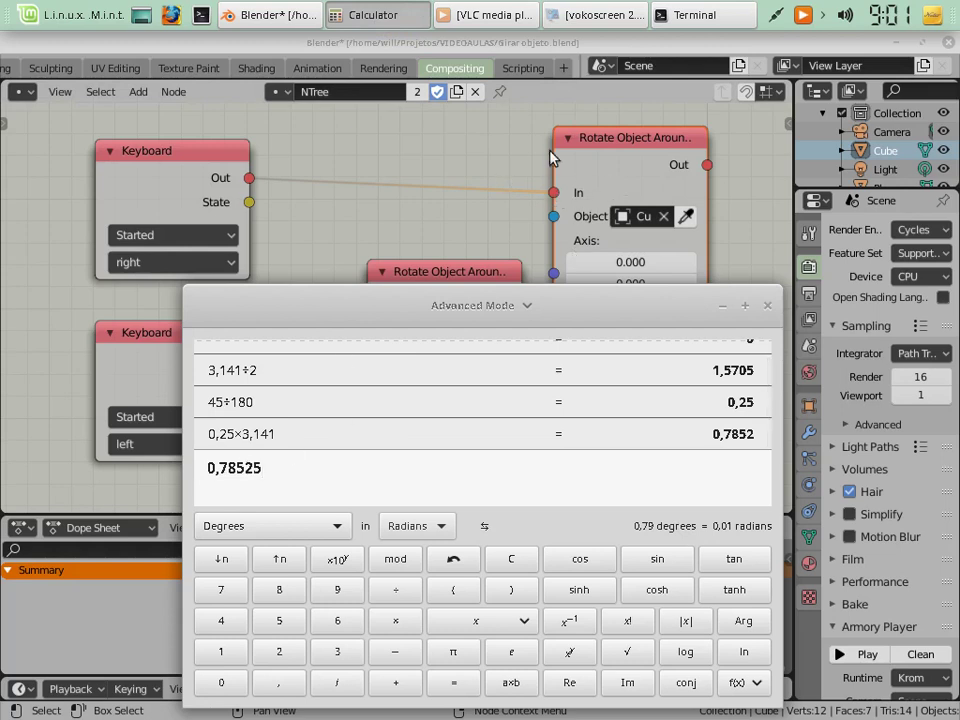
Back in Blender, set the right-key Rotate Object node's angle to 0.785 radians
{"action": "left_click", "coordinate": [601, 165]}
{"action": "left_click", "coordinate": [648, 340]}
{"action": "key", "text": "BackSpace"}
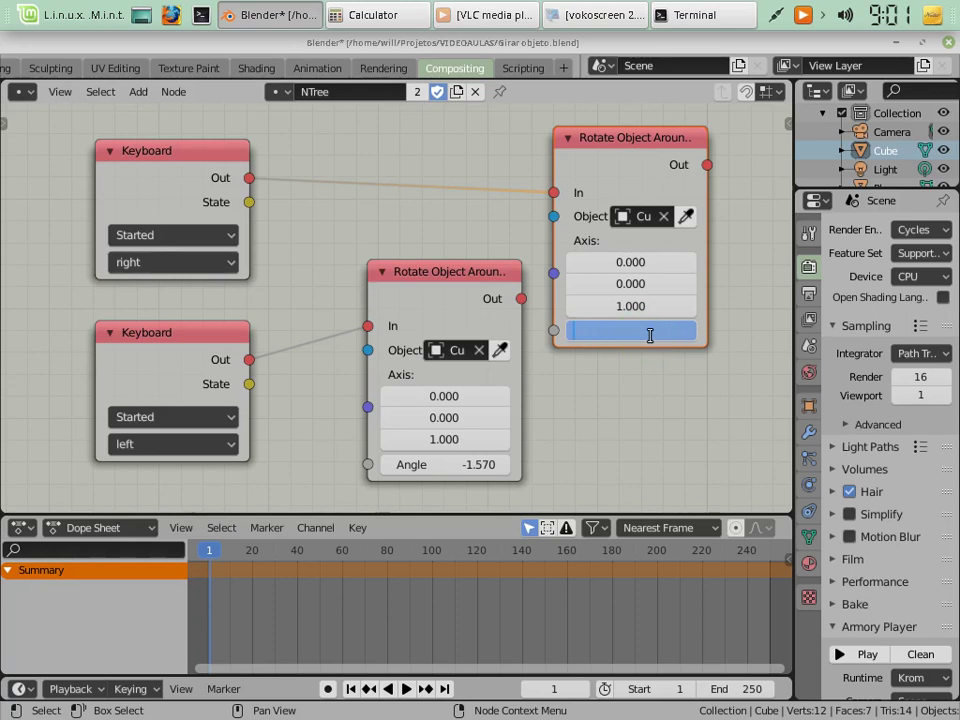
{"action": "type", "text": "0.785"}
{"action": "key", "text": "Return"}
Set the left-key Rotate Object node's angle to -0.785 radians
{"action": "left_click", "coordinate": [446, 463]}
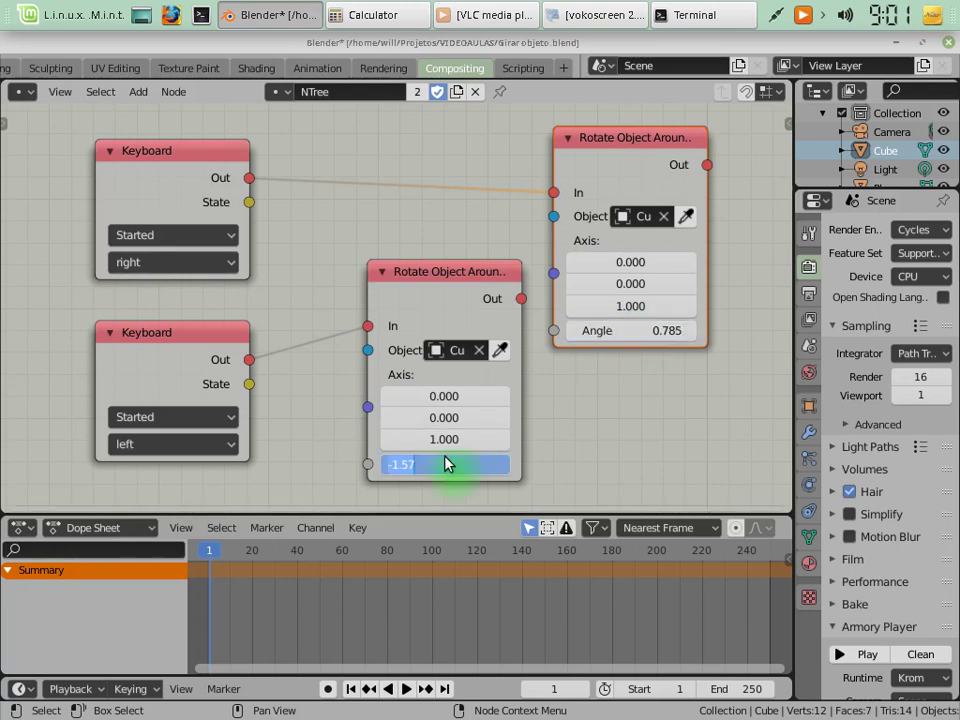
{"action": "key", "text": "End"}
{"action": "key", "text": "BackSpace"}
{"action": "key", "text": "BackSpace"}
{"action": "key", "text": "BackSpace"}
{"action": "key", "text": "BackSpace"}
{"action": "type", "text": "0.785"}
{"action": "key", "text": "Return"}
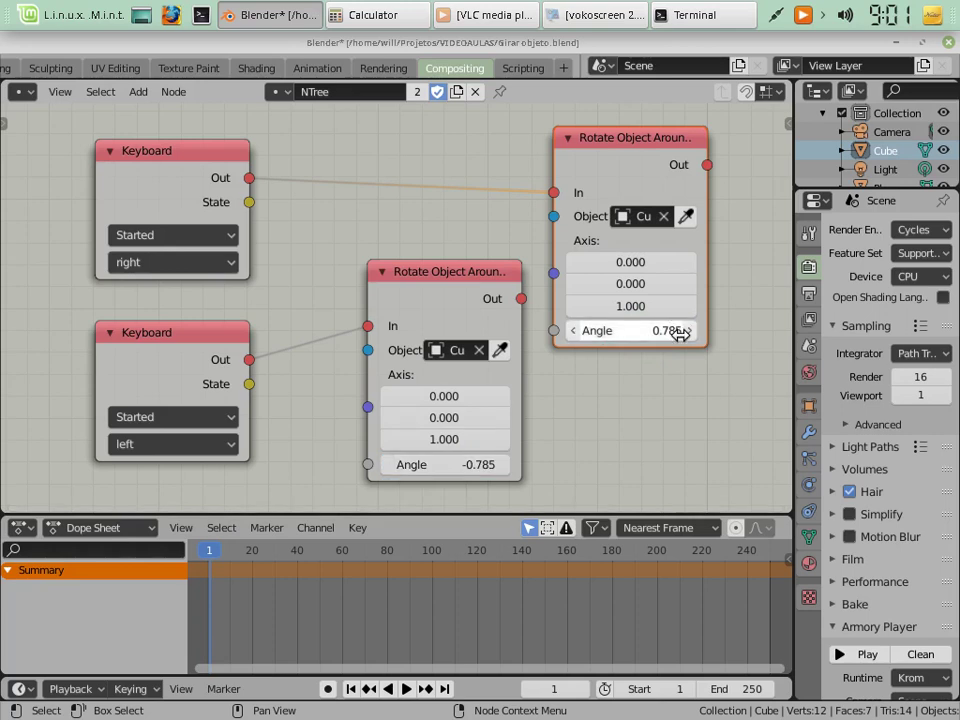
Test-run the game and rotate the cube three times with the left arrow control
{"action": "key", "text": "F5"}
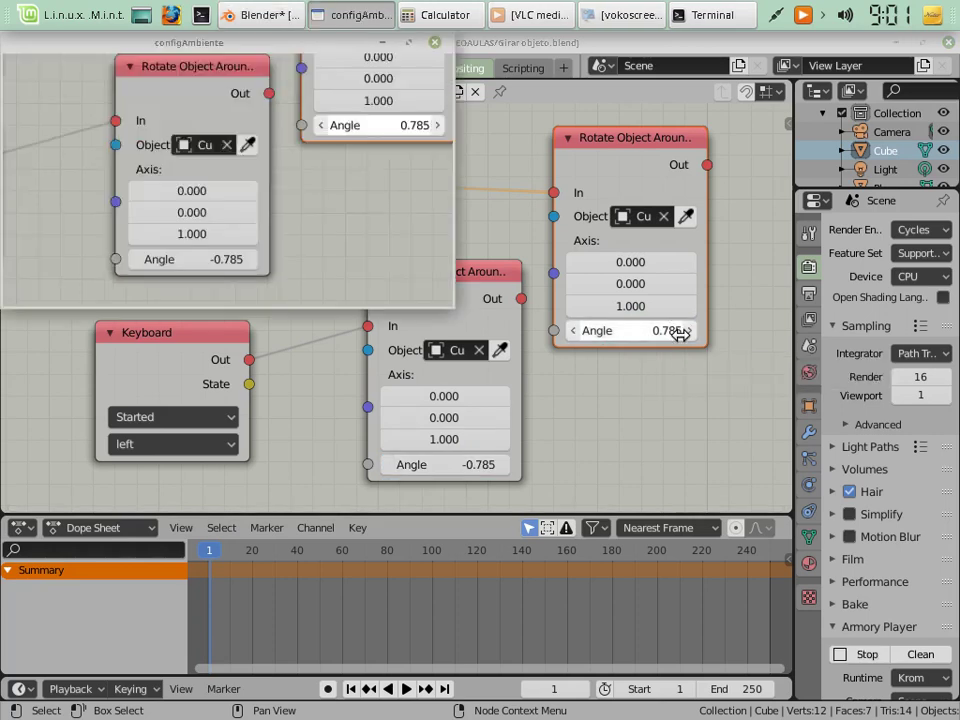
{"action": "key", "text": "Left"}
{"action": "key", "text": "Left"}
{"action": "key", "text": "Left"}
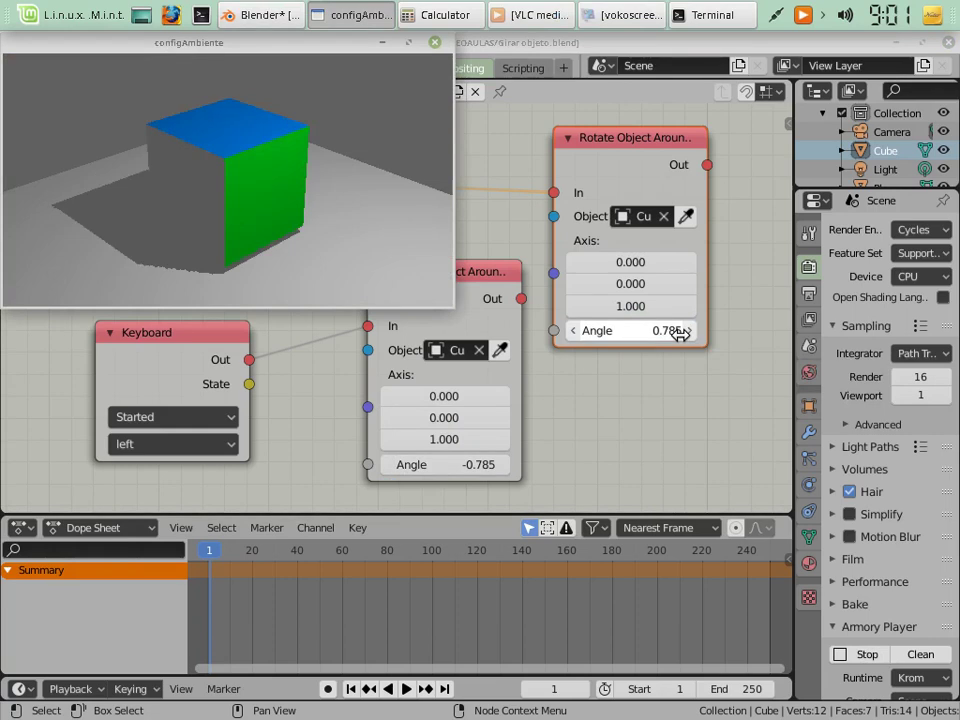
Rotate the cube five more times with the left arrow control in the running game
{"action": "key", "text": "Left"}
{"action": "key", "text": "Left"}
{"action": "key", "text": "Left"}
{"action": "key", "text": "Left"}
{"action": "key", "text": "Left"}
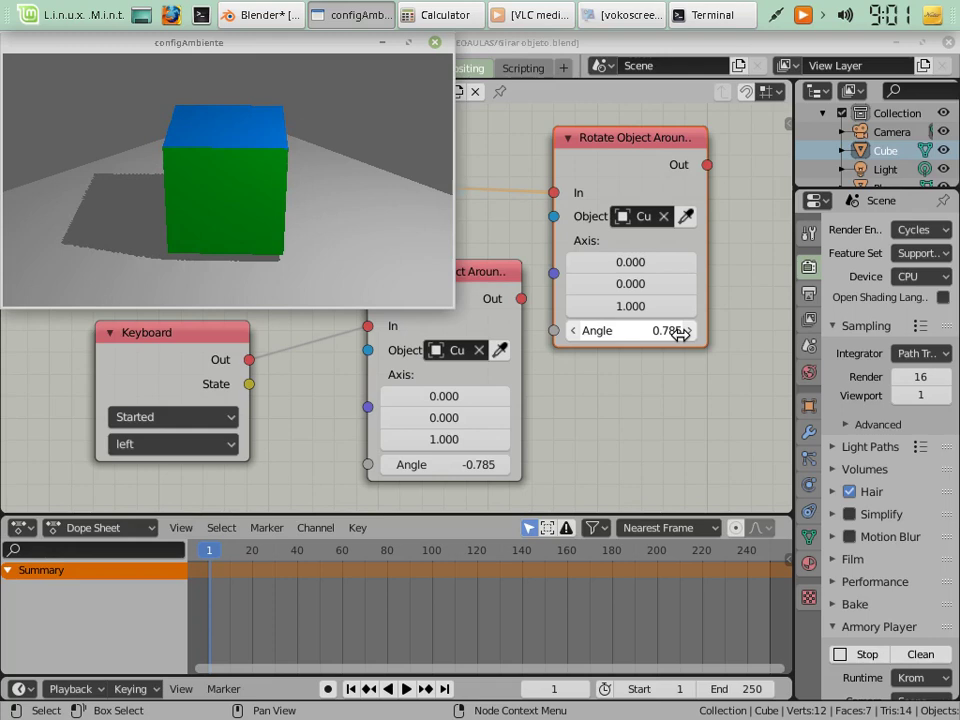
Switch to the Calculator, clear the previous result, compute 45×8, and minimize the calculator
{"action": "left_click", "coordinate": [430, 14]}
{"action": "key", "text": "BackSpace"}
{"action": "key", "text": "BackSpace"}
{"action": "key", "text": "BackSpace"}
{"action": "key", "text": "BackSpace"}
{"action": "key", "text": "BackSpace"}
{"action": "key", "text": "BackSpace"}
{"action": "key", "text": "BackSpace"}
{"action": "type", "text": "45*8"}
{"action": "key", "text": "Return"}
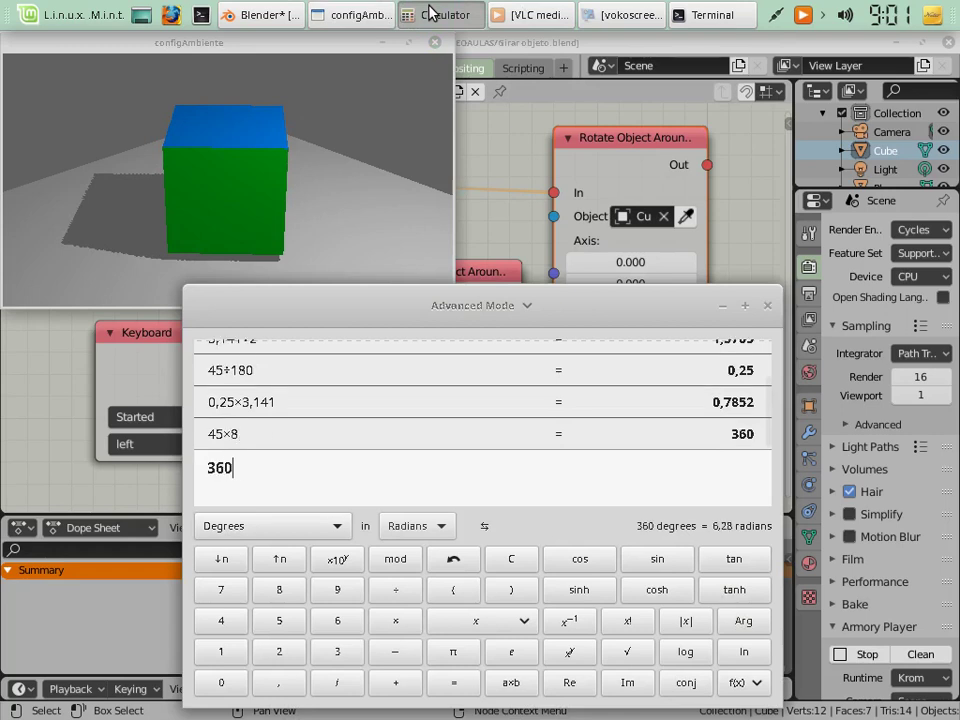
{"action": "left_click", "coordinate": [321, 43]}
{"action": "left_click", "coordinate": [707, 316]}
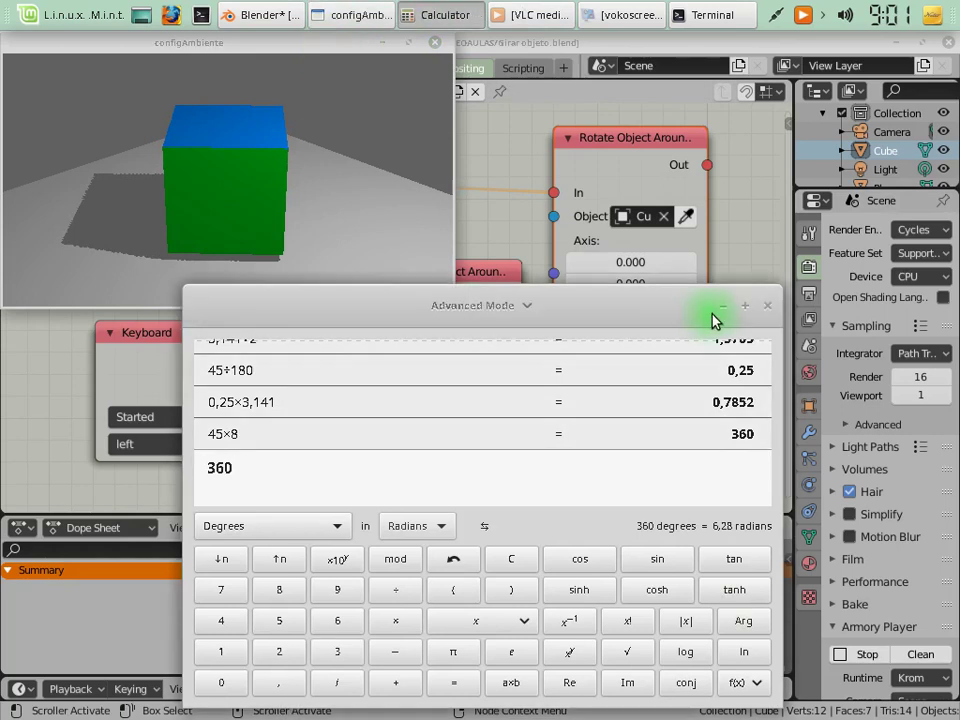
{"action": "left_click", "coordinate": [721, 306]}
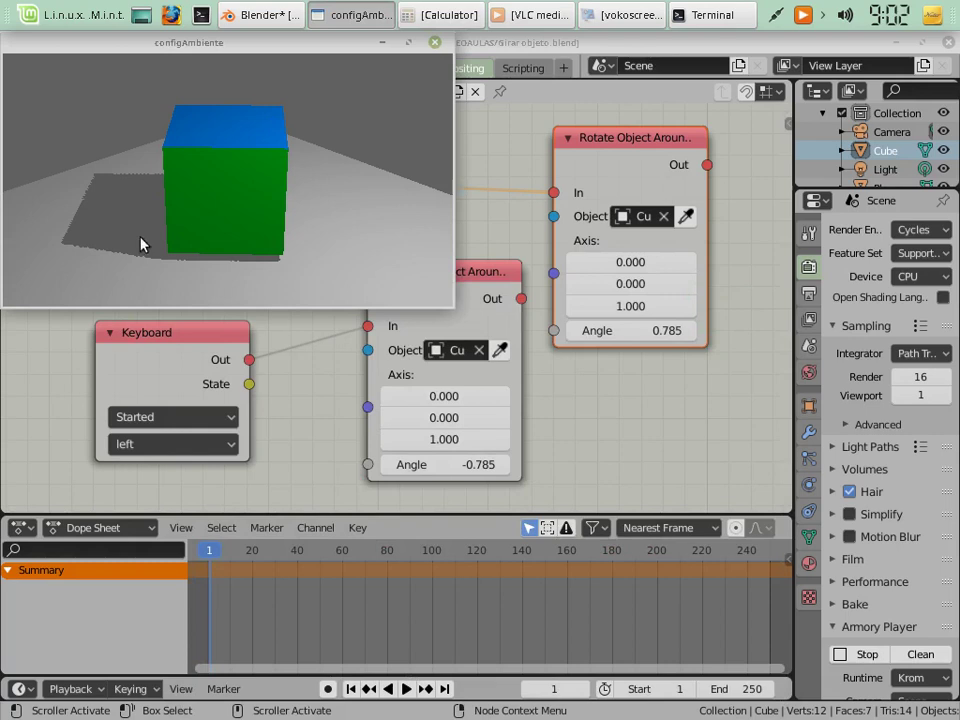
Return to Blender's node editor and browse the addable Action nodes to locate Rotate Object Around Axis
{"action": "left_click", "coordinate": [553, 97]}
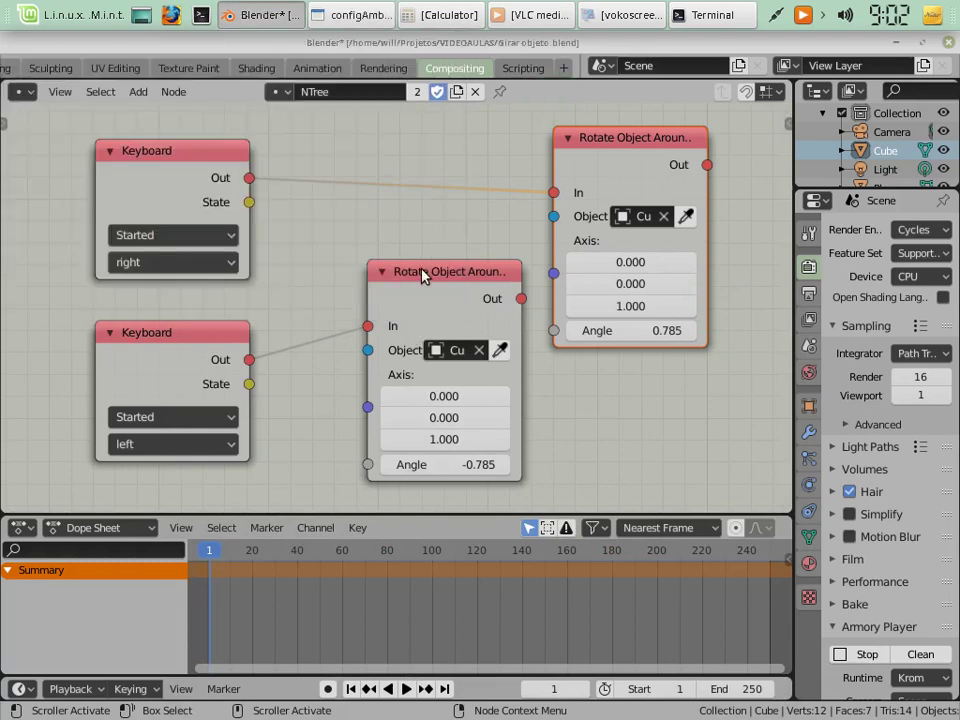
{"action": "left_click", "coordinate": [138, 91]}
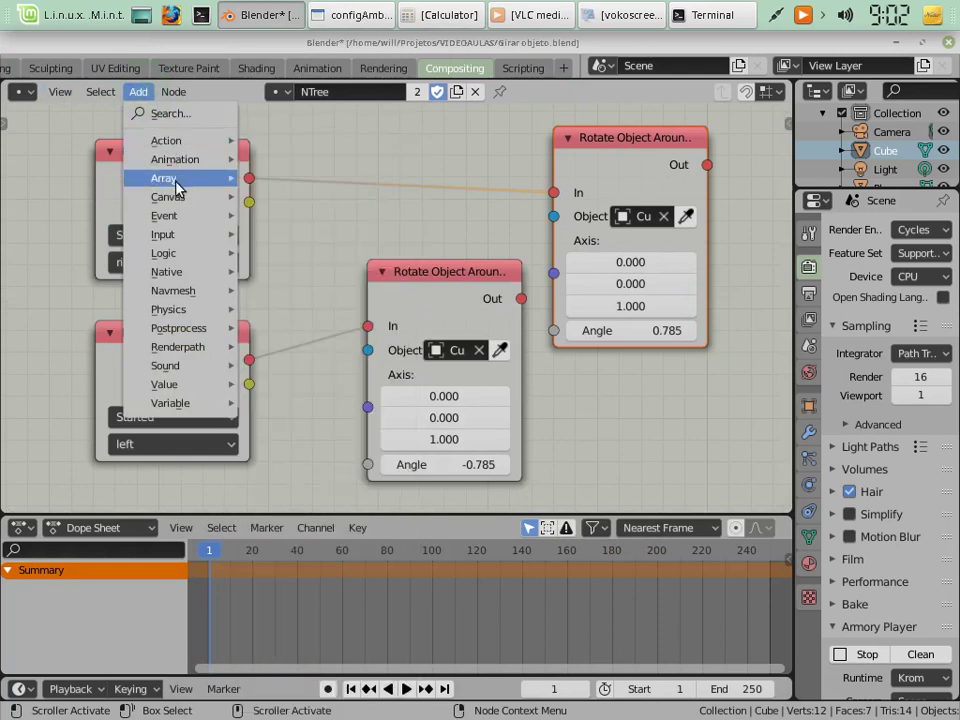
{"action": "mouse_move", "coordinate": [150, 140]}
{"action": "scroll", "coordinate": [326, 559], "scroll_direction": "down", "scroll_amount": 4}
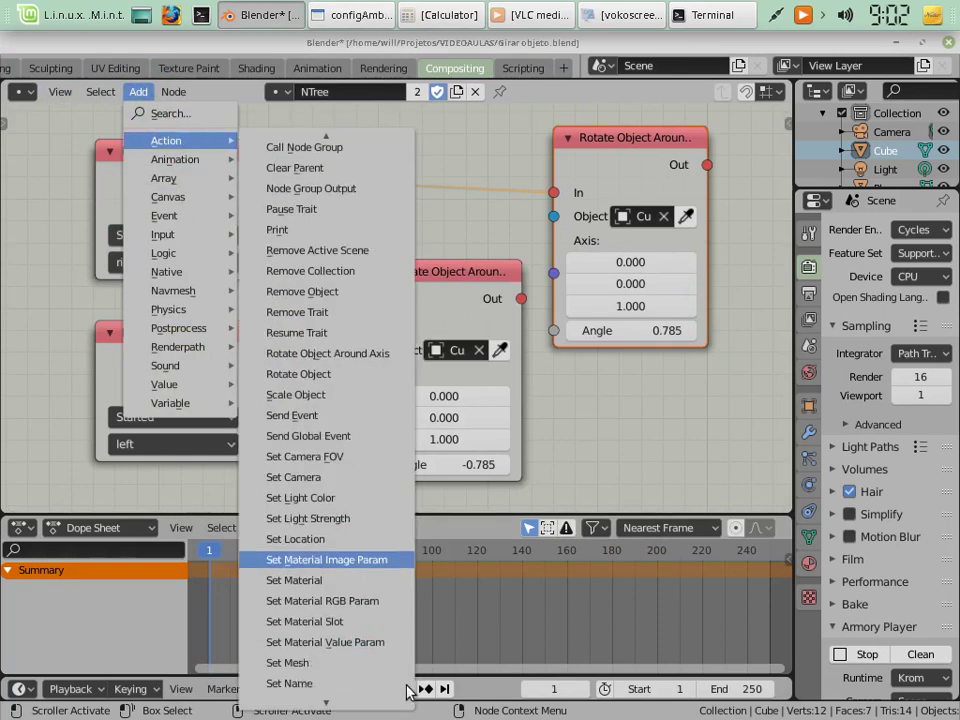
{"action": "scroll", "coordinate": [386, 339], "scroll_direction": "down", "scroll_amount": 2}
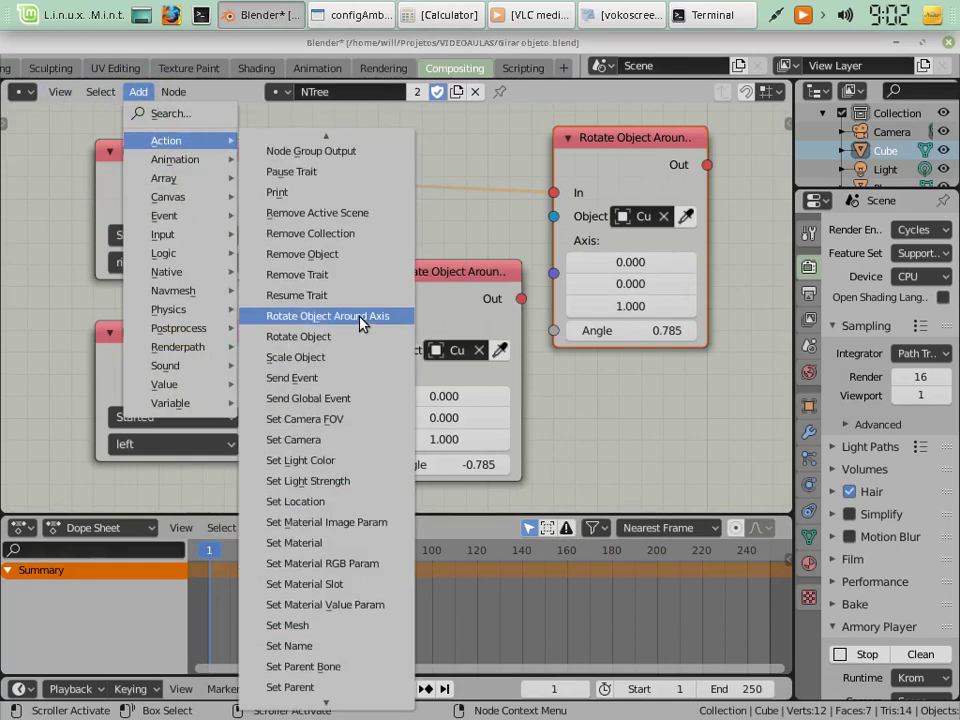